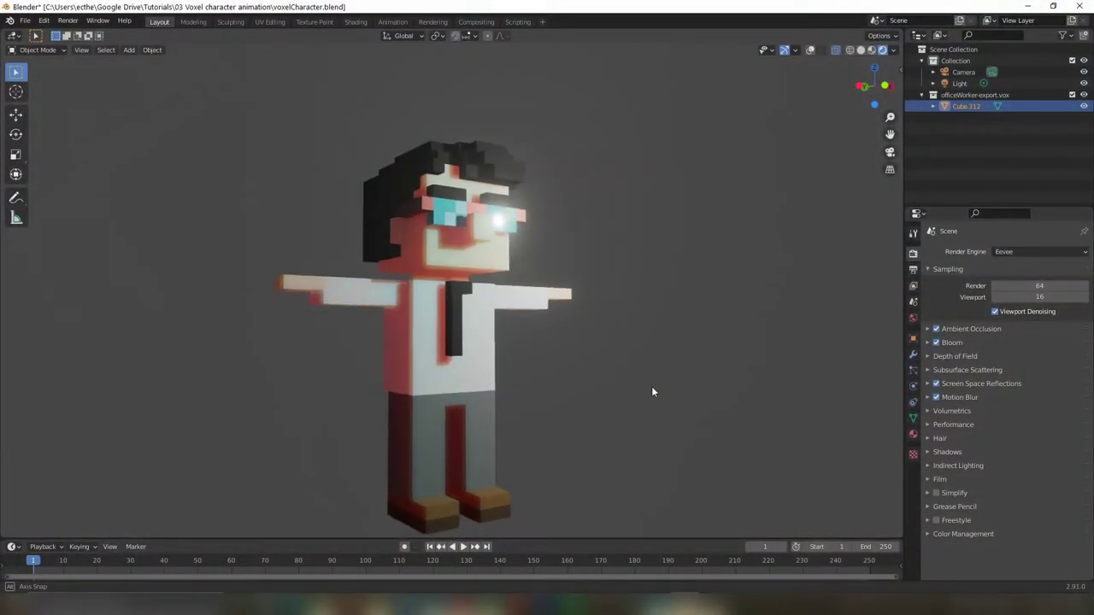
# - Add an armature at the origin and raise it about 1.5 m along Z to the character's hips
pyautogui.moveTo(652, 392); pyautogui.dragTo(251, 355, button='middle')
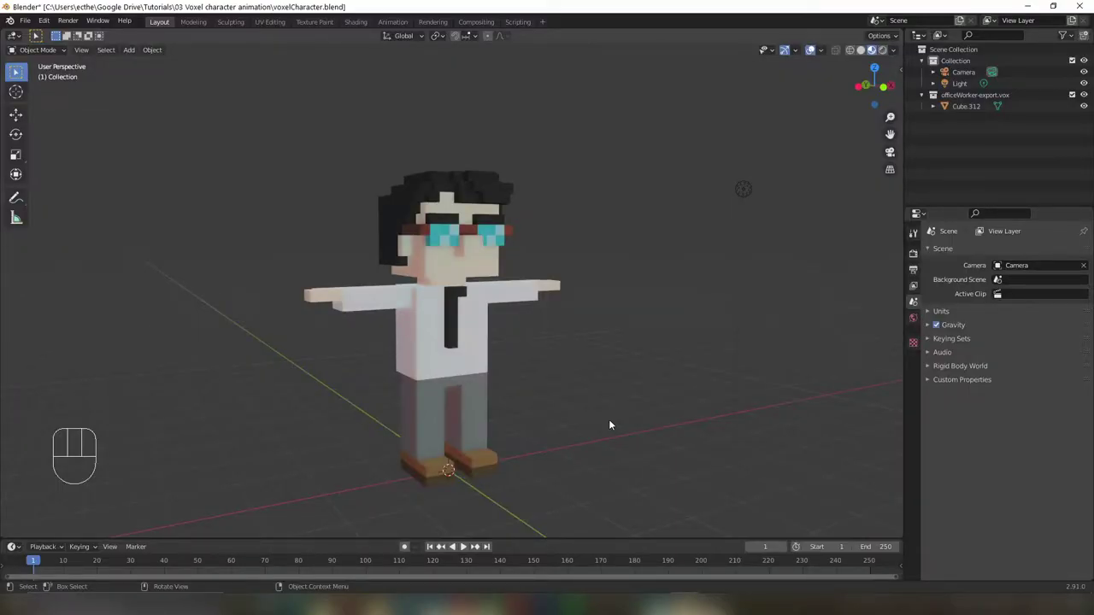
pyautogui.press('KP_1')
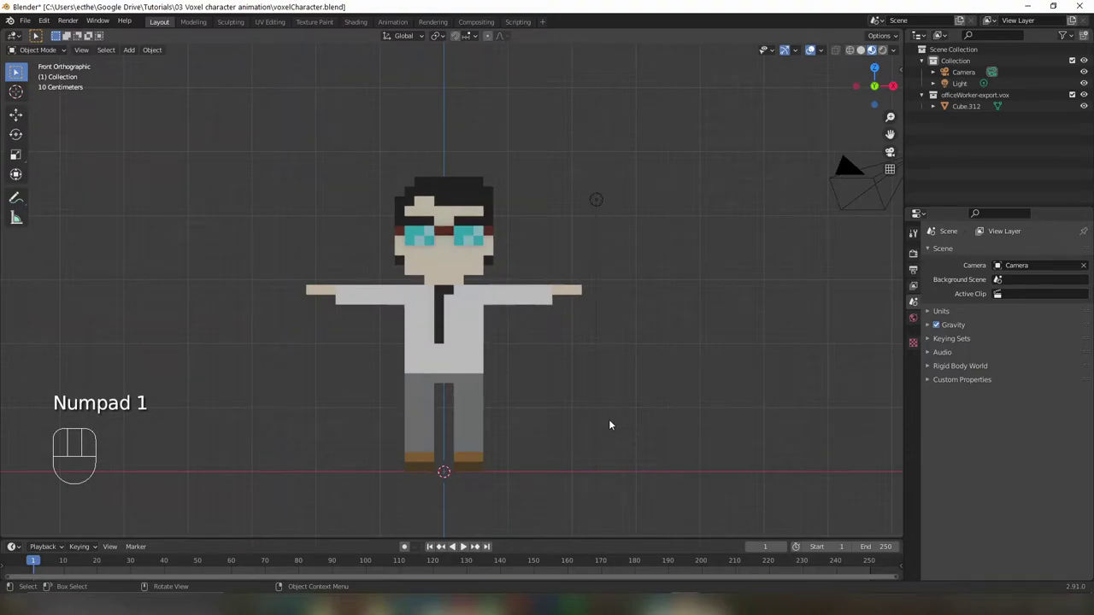
pyautogui.hotkey('shift', 'a')
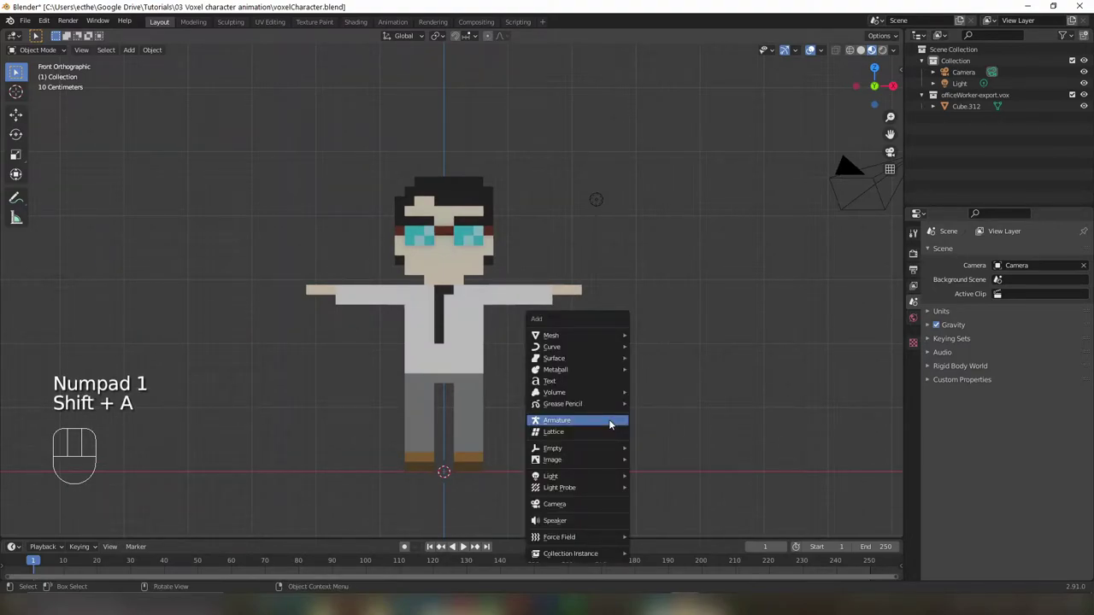
pyautogui.click(607, 422)
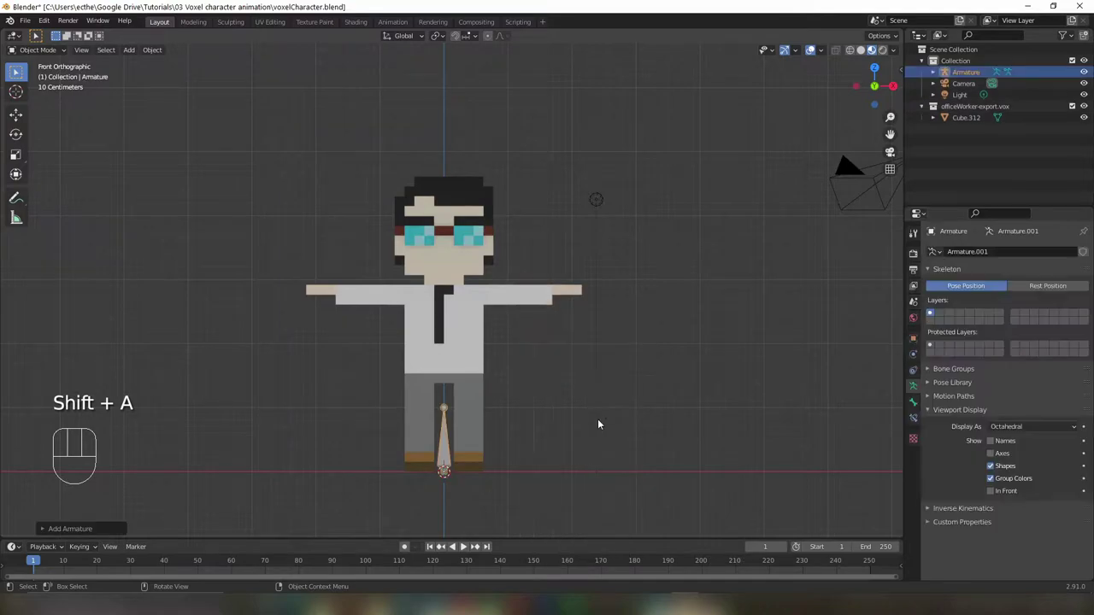
pyautogui.press('g')
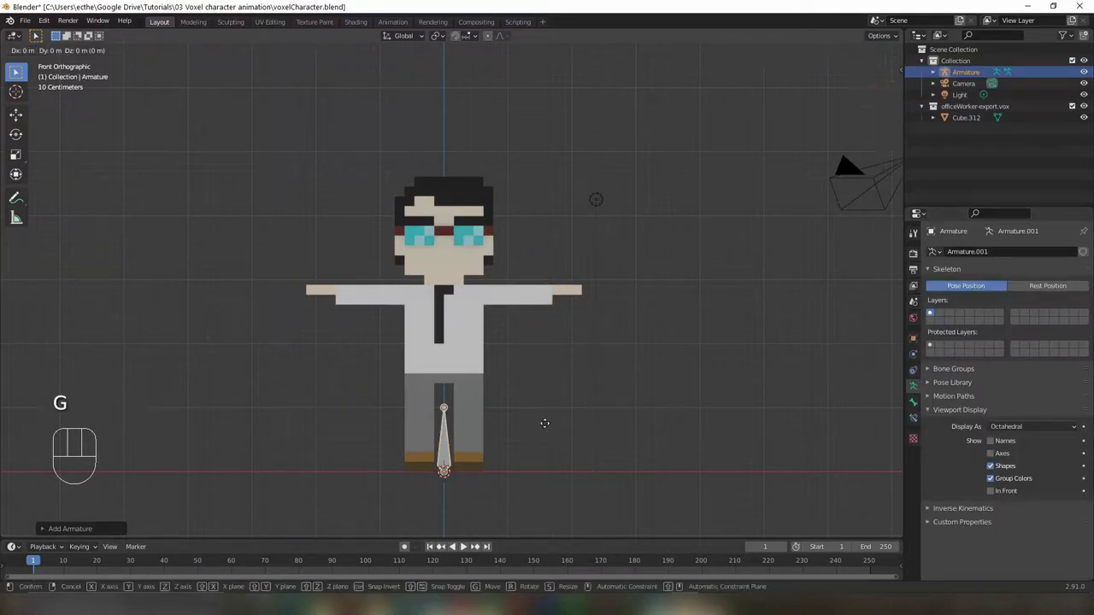
pyautogui.press('z')
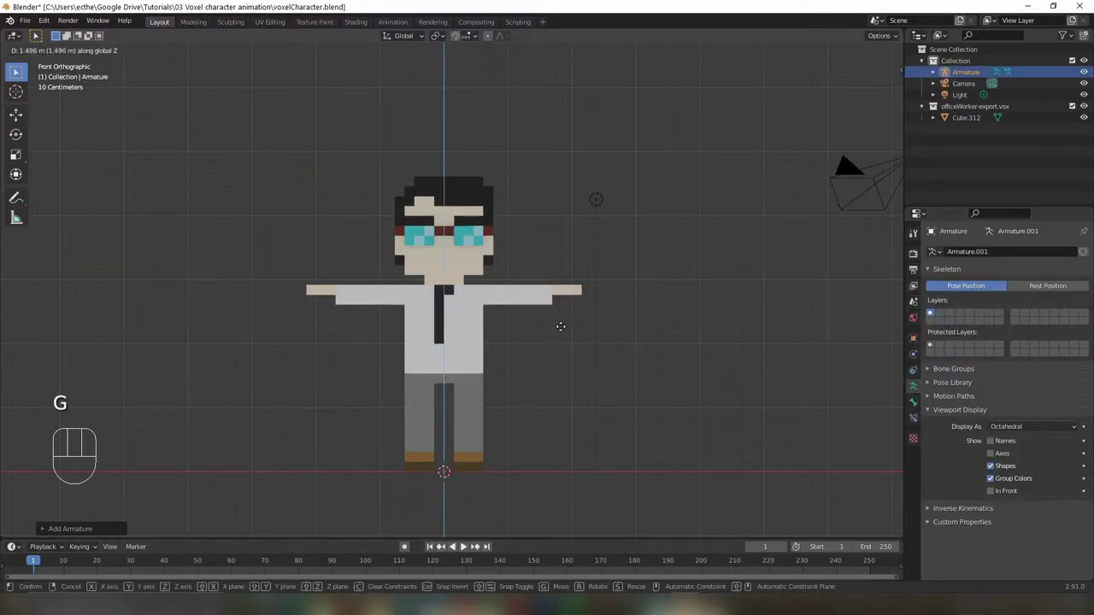
pyautogui.click(562, 325)
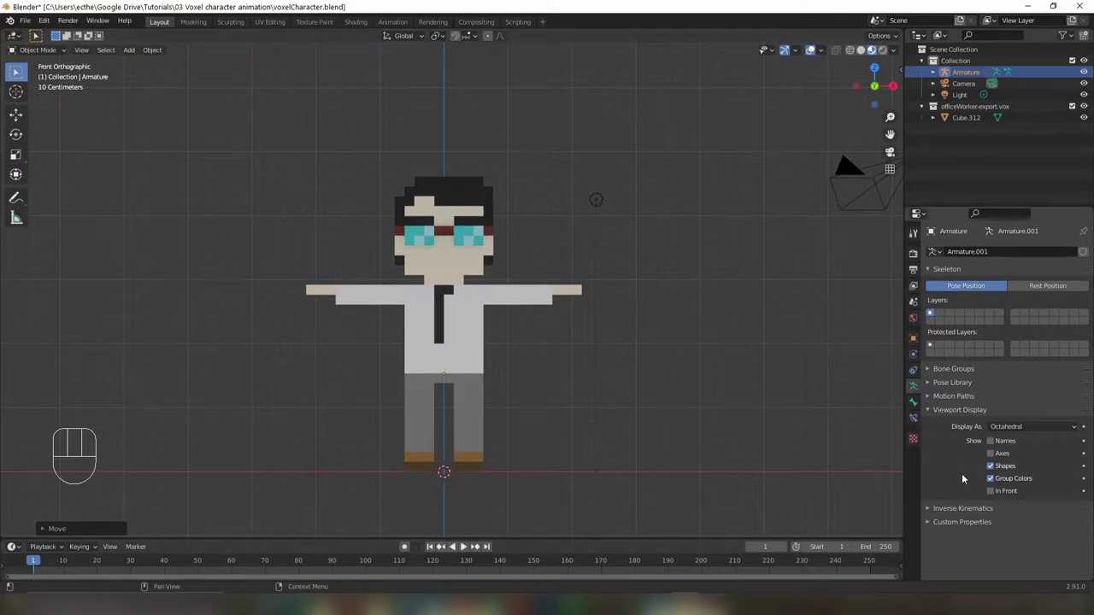
# - Display the armature in front of the mesh and raise the bone's tip along Z to the base of the neck
pyautogui.click(991, 491)
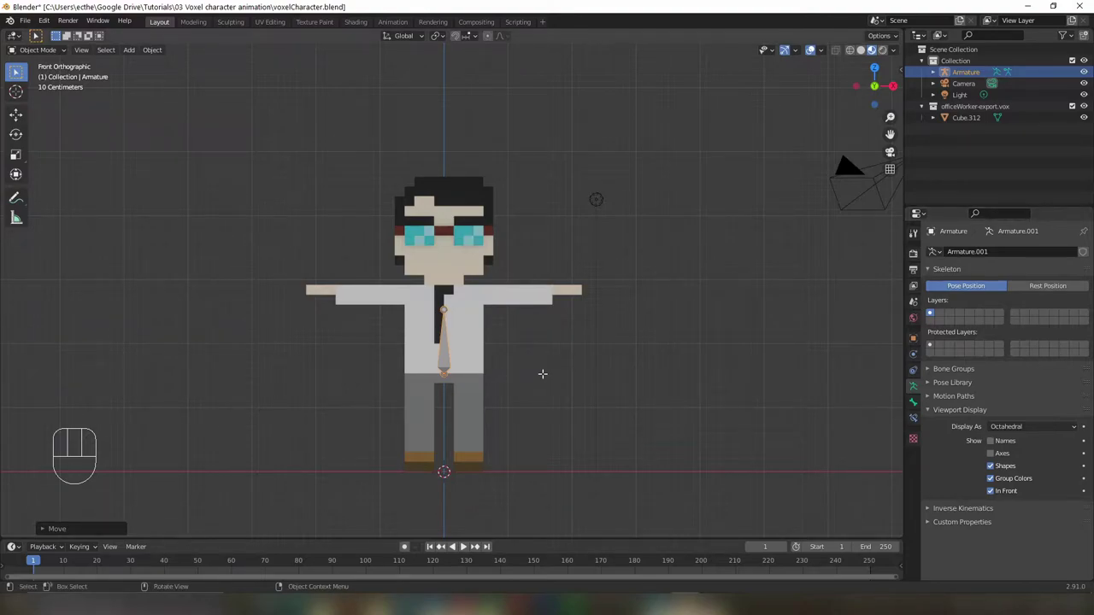
pyautogui.press('Tab')
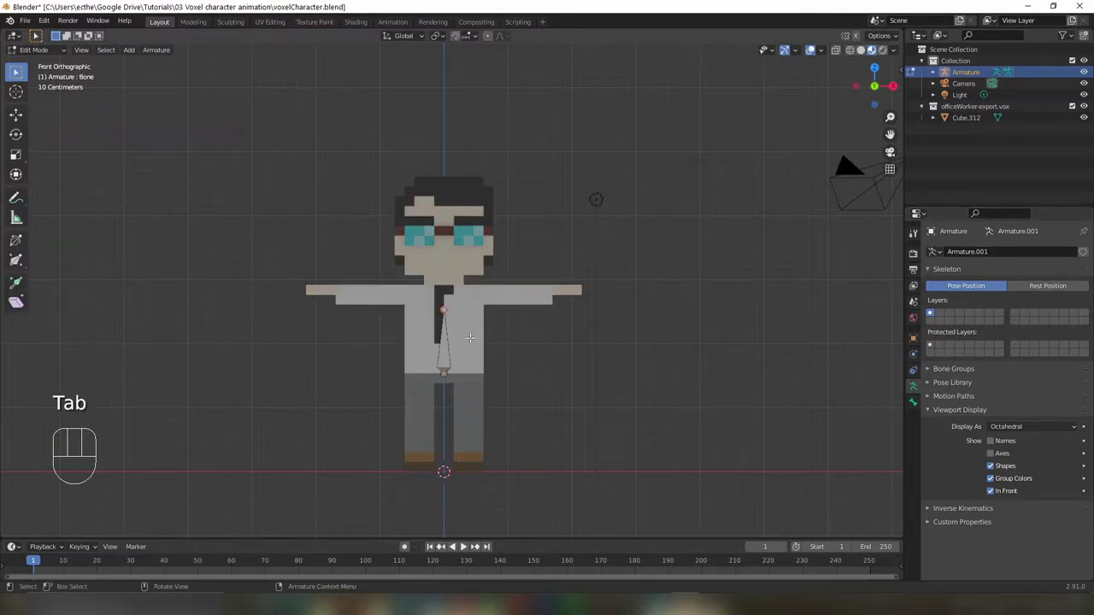
pyautogui.press('g')
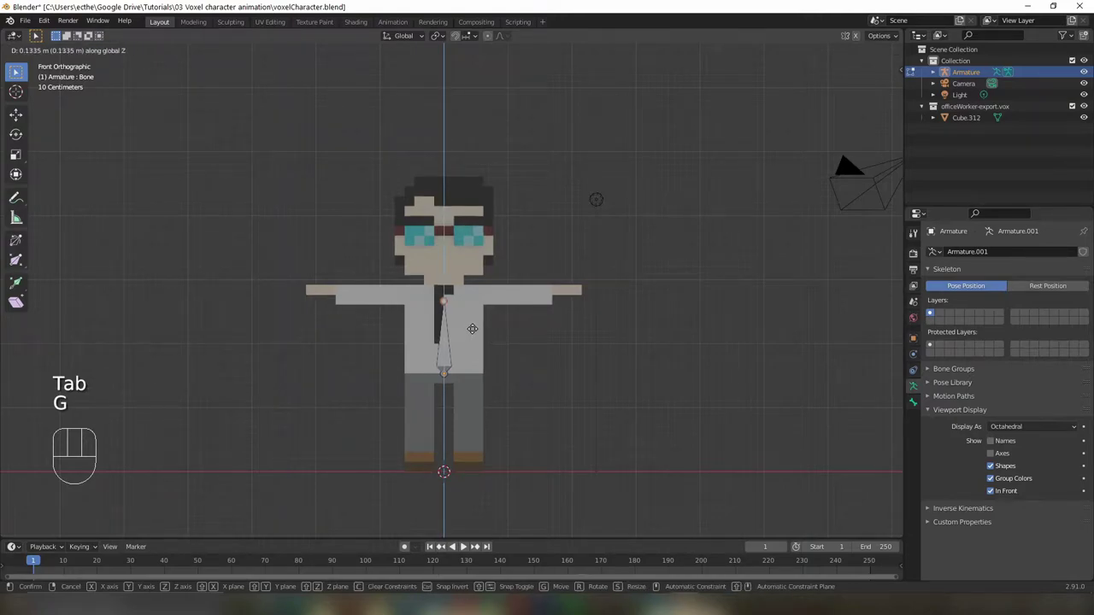
pyautogui.click(482, 316)
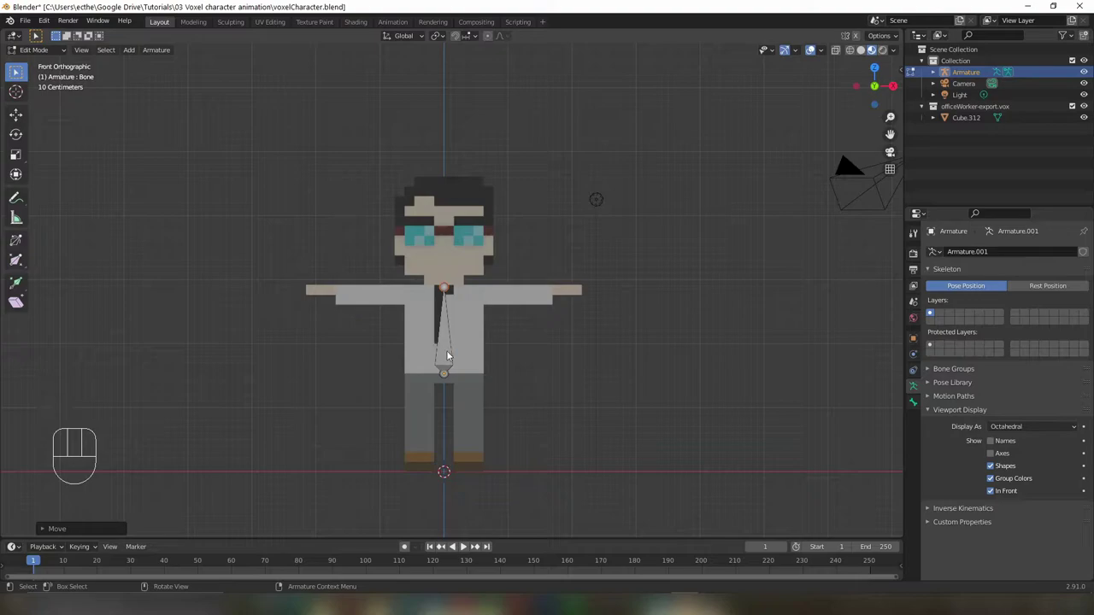
# - In side view, move the armature about 0.2 m along Y to centre it in the torso
pyautogui.press('Tab')
pyautogui.press('KP_3')
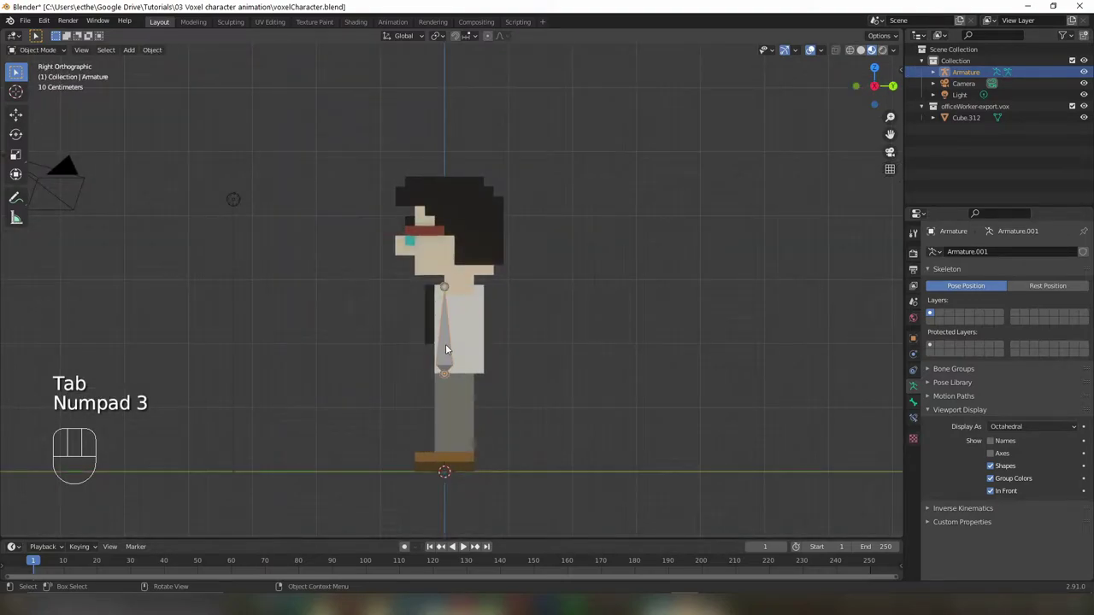
pyautogui.press('g')
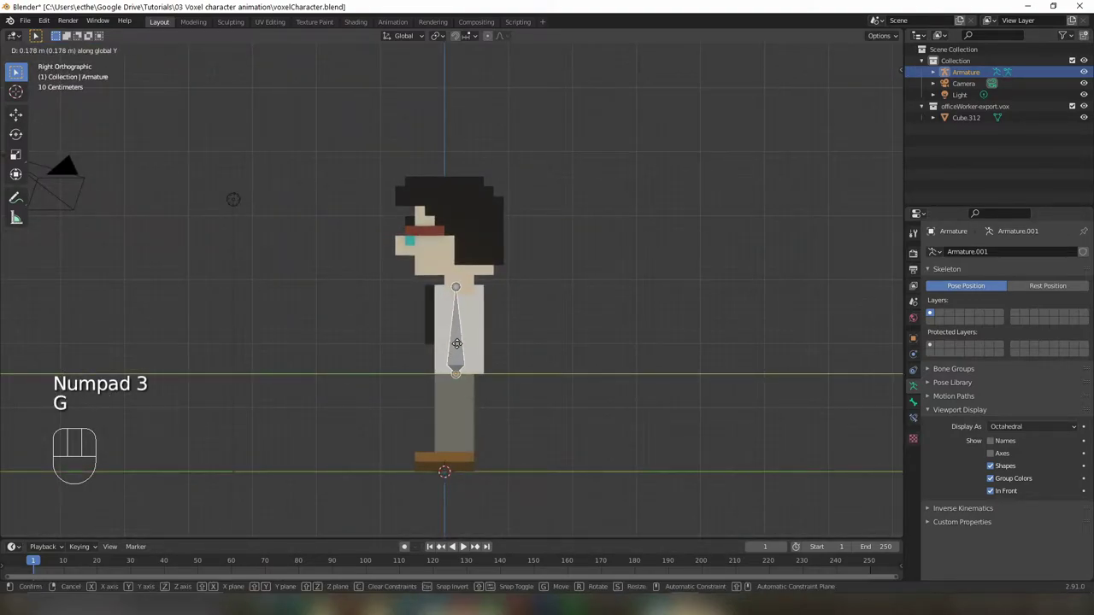
pyautogui.keyDown('shift'); pyautogui.click(468, 344); pyautogui.keyUp('shift')
# - Extrude a short neck bone from the torso bone's tip, and a head bone reaching the top of the hair
pyautogui.press('KP_1')
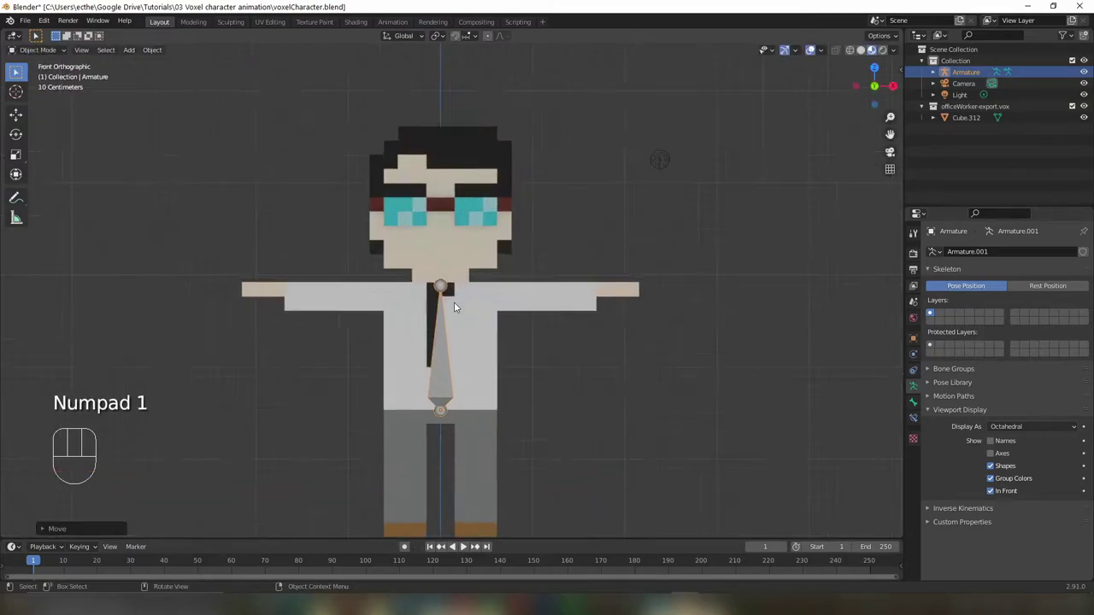
pyautogui.scroll(2, 454, 308)
pyautogui.press('Tab')
pyautogui.press('e')
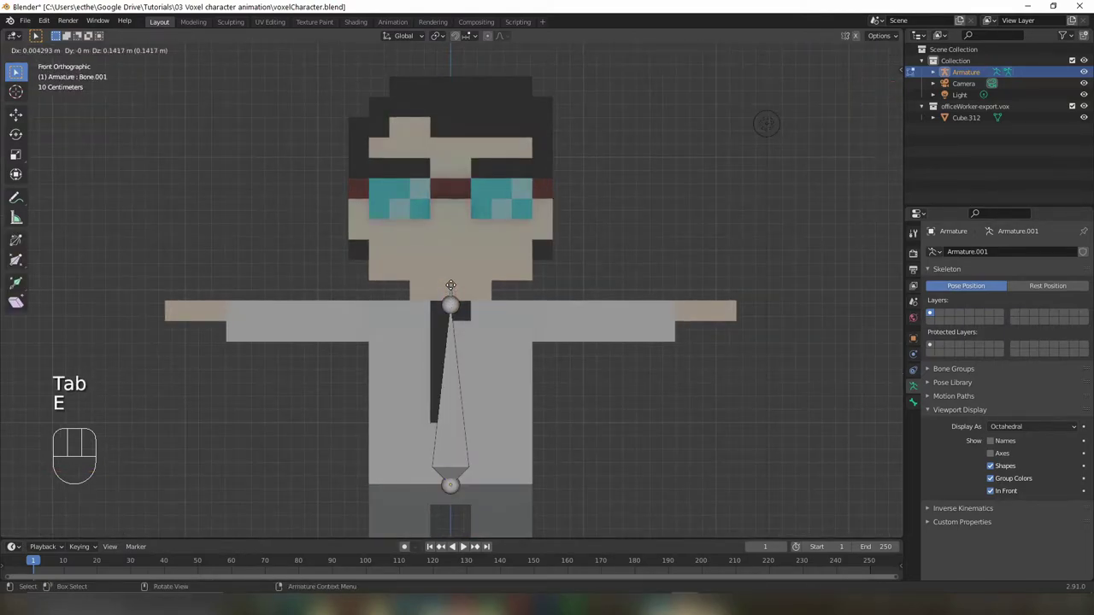
pyautogui.click(457, 276)
pyautogui.press('e')
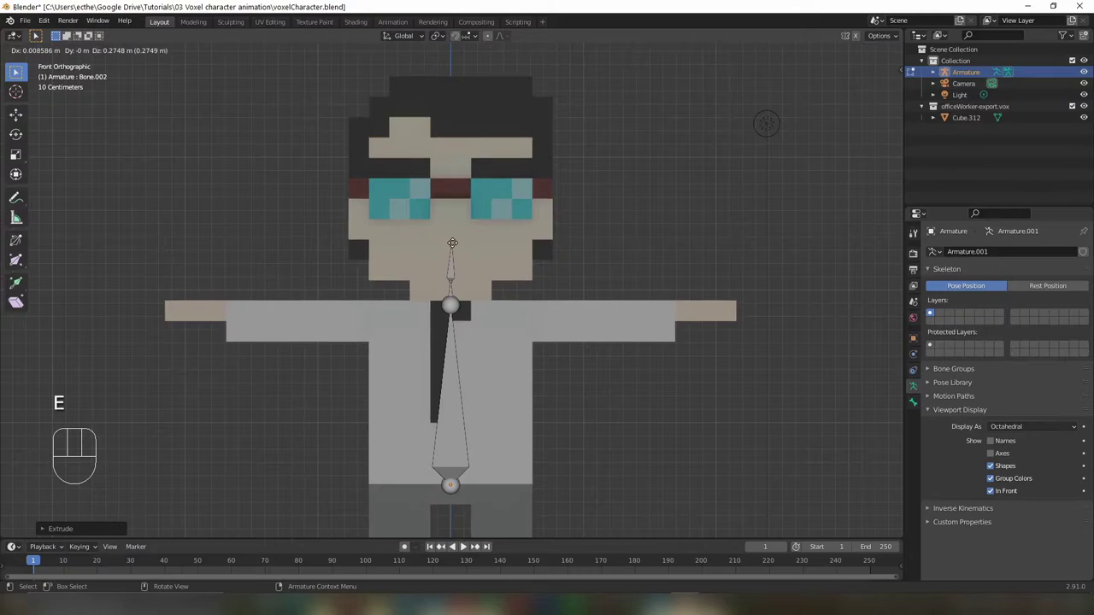
pyautogui.click(456, 97)
# - Add a bone to the armature, rotate it 180° about Y and move it into the character's left leg
pyautogui.scroll(-3, 458, 313)
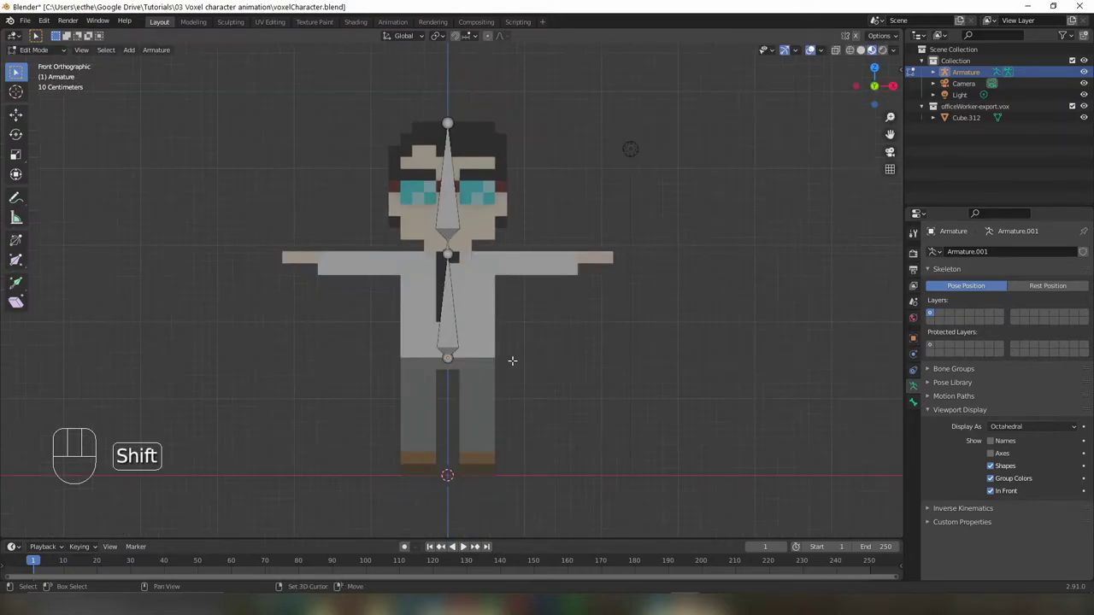
pyautogui.hotkey('shift', 'a')
pyautogui.click(448, 434)
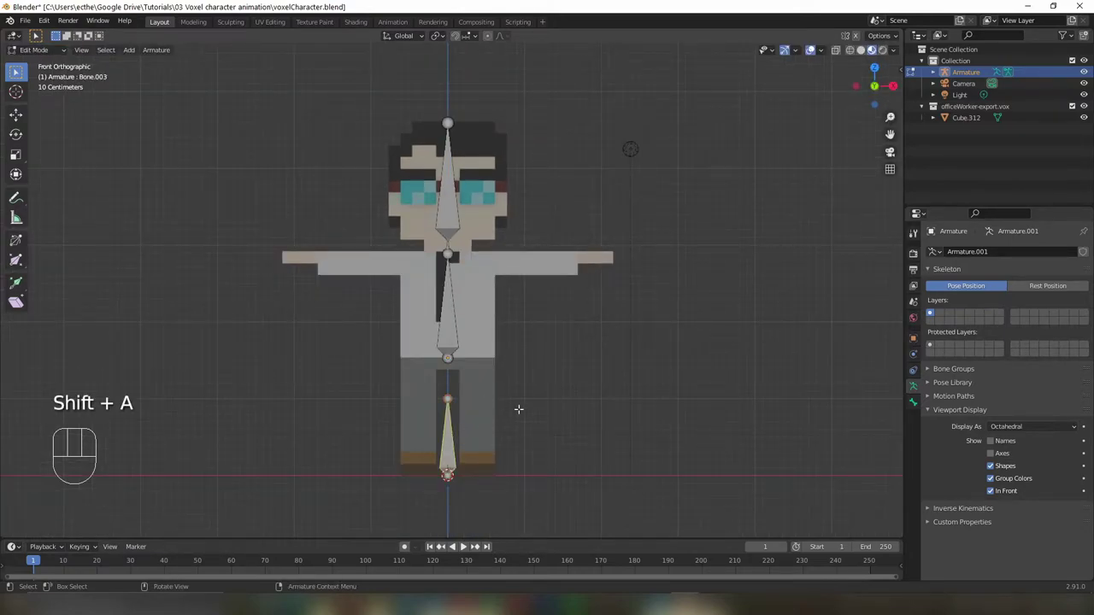
pyautogui.scroll(1, 518, 410)
pyautogui.press('r')
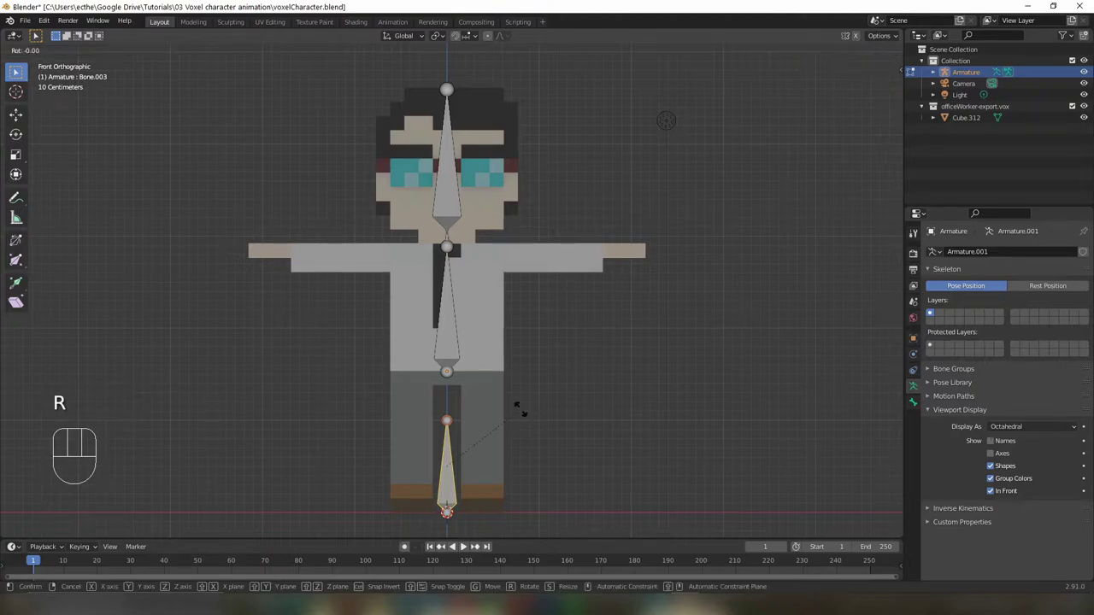
pyautogui.click(519, 412)
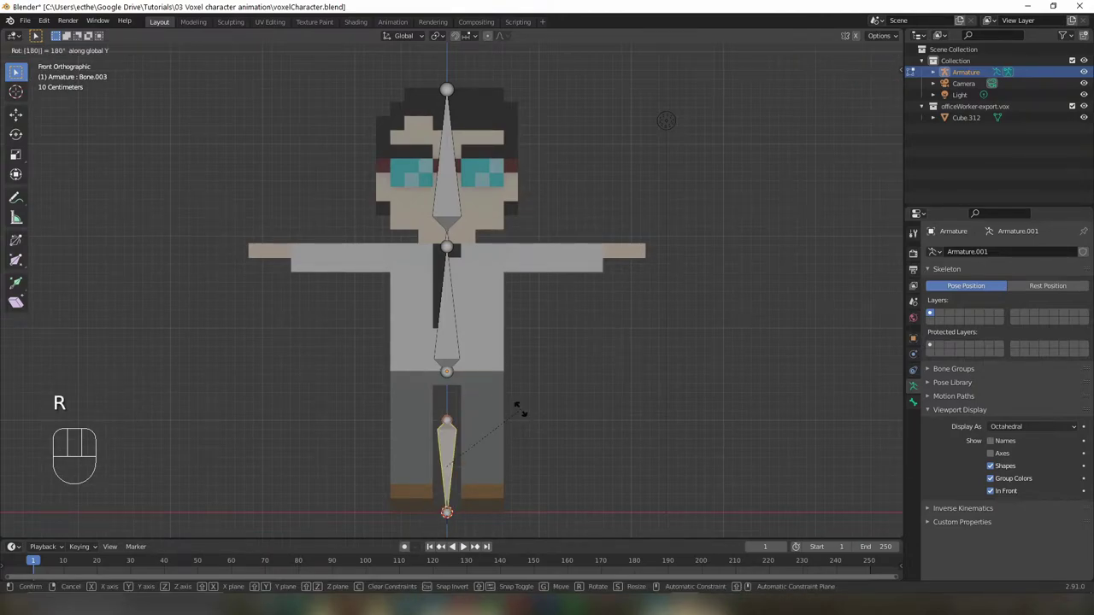
pyautogui.press('g')
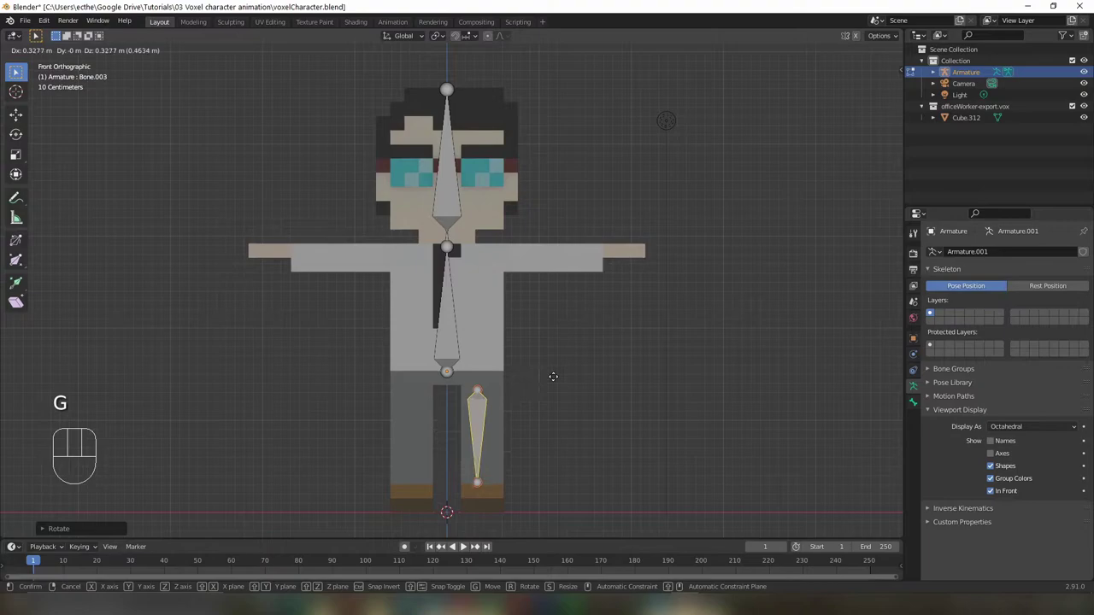
pyautogui.click(500, 479)
# - Shorten the left leg bone along Z to the knee and extrude a lower-leg bone straight down to the ankle
pyautogui.click(501, 479)
pyautogui.press('g')
pyautogui.press('z')
pyautogui.click(500, 442)
pyautogui.press('e')
pyautogui.press('z')
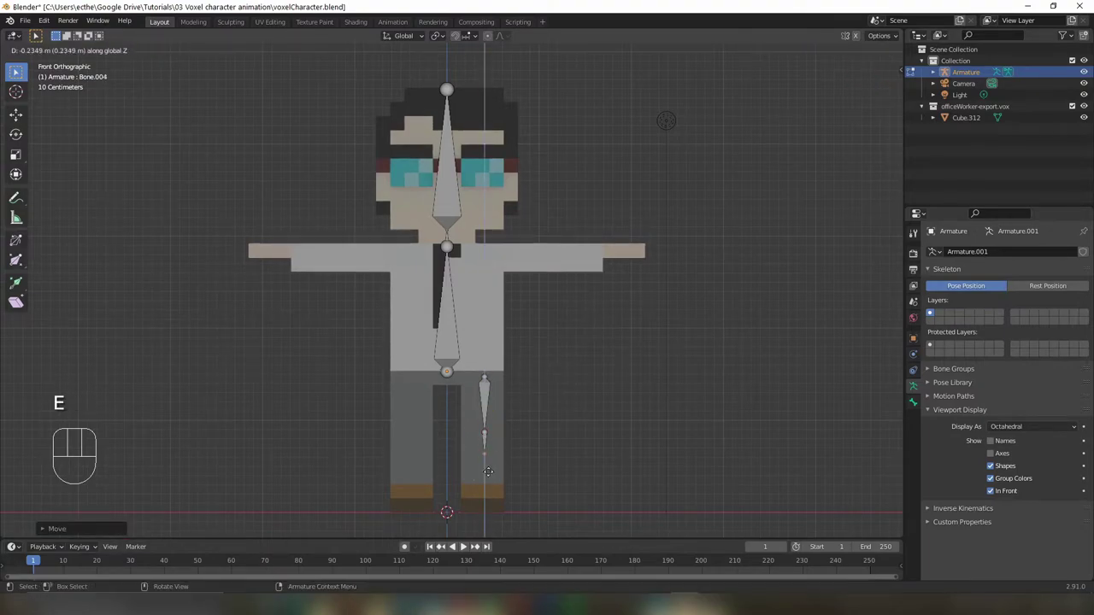
pyautogui.click(500, 506)
pyautogui.click(500, 441)
pyautogui.press('g')
pyautogui.press('z')
pyautogui.click(499, 441)
# - In side view, extrude a foot bone forward along Y from the ankle to the tip of the shoe
pyautogui.press('KP_3')
pyautogui.click(452, 500)
pyautogui.press('e')
pyautogui.press('y')
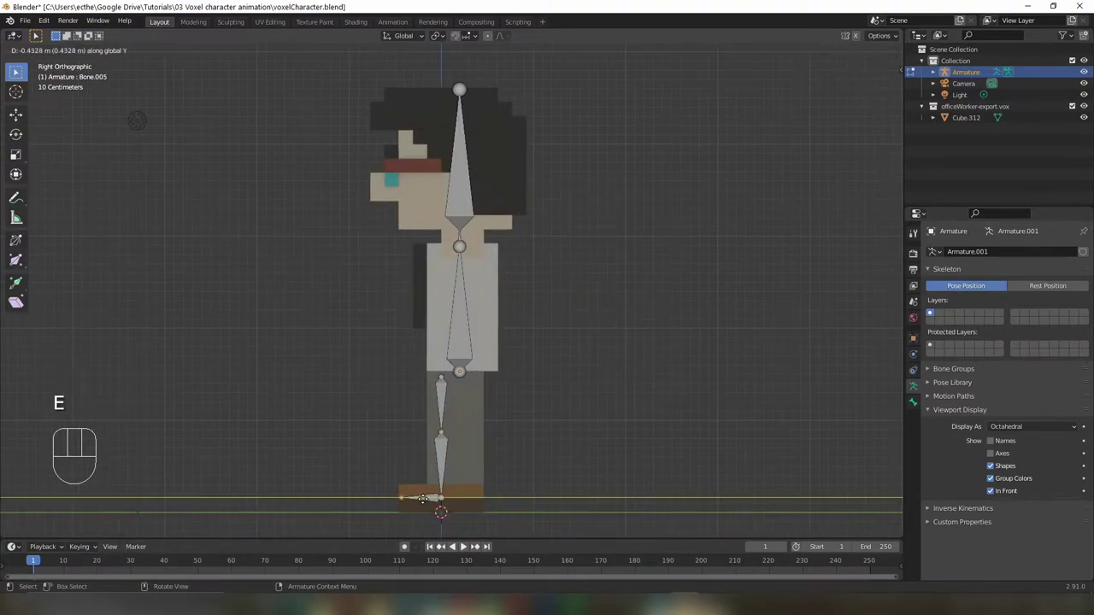
pyautogui.click(412, 500)
# - Shift the leg and foot bones along Y to the centre of the leg and set the foot bone's tip at the shoe's tip
pyautogui.keyDown('shift'); pyautogui.click(445, 408); pyautogui.keyUp('shift')
pyautogui.keyDown('shift'); pyautogui.click(429, 497); pyautogui.keyUp('shift')
pyautogui.press('g')
pyautogui.press('y')
pyautogui.click(466, 456)
pyautogui.click(419, 497)
pyautogui.press('g')
pyautogui.press('y')
pyautogui.click(424, 485)
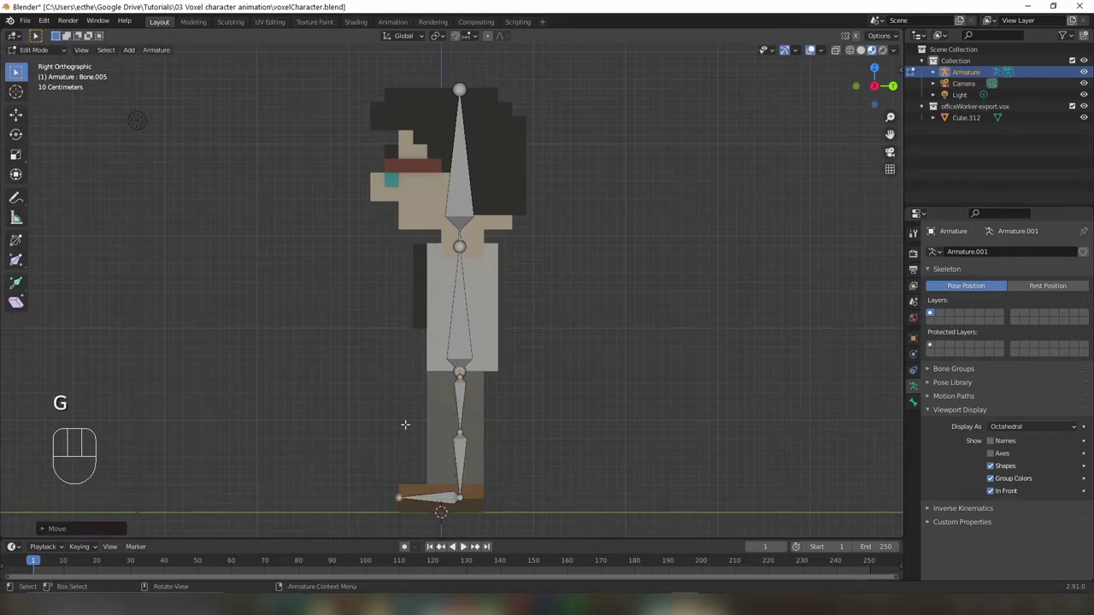
# - Add an arm bone in front view, rotate it 90° about Y and move it into the character's left arm
pyautogui.press('KP_1')
pyautogui.hotkey('shift', 'a')
pyautogui.press('g')
pyautogui.click(554, 259)
pyautogui.write('ry90')
pyautogui.press('Return')
pyautogui.press('g')
pyautogui.click(599, 302)
# - Shorten the left arm bone along X to the elbow, and extrude a forearm bone and a hand bone along X
pyautogui.click(599, 263)
pyautogui.press('g')
pyautogui.press('x')
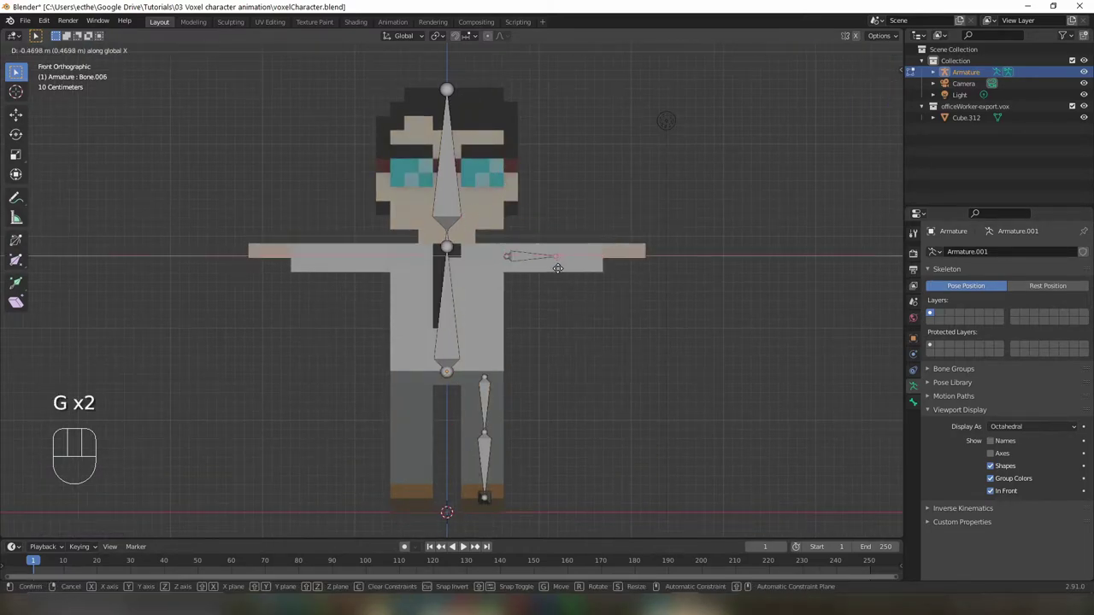
pyautogui.click(557, 264)
pyautogui.press('e')
pyautogui.press('x')
pyautogui.click(600, 256)
pyautogui.press('e')
pyautogui.press('x')
pyautogui.click(647, 257)
# - Disconnect the hand bone from its parent in the bone relations and move it up into the hand
pyautogui.click(622, 257)
pyautogui.click(914, 402)
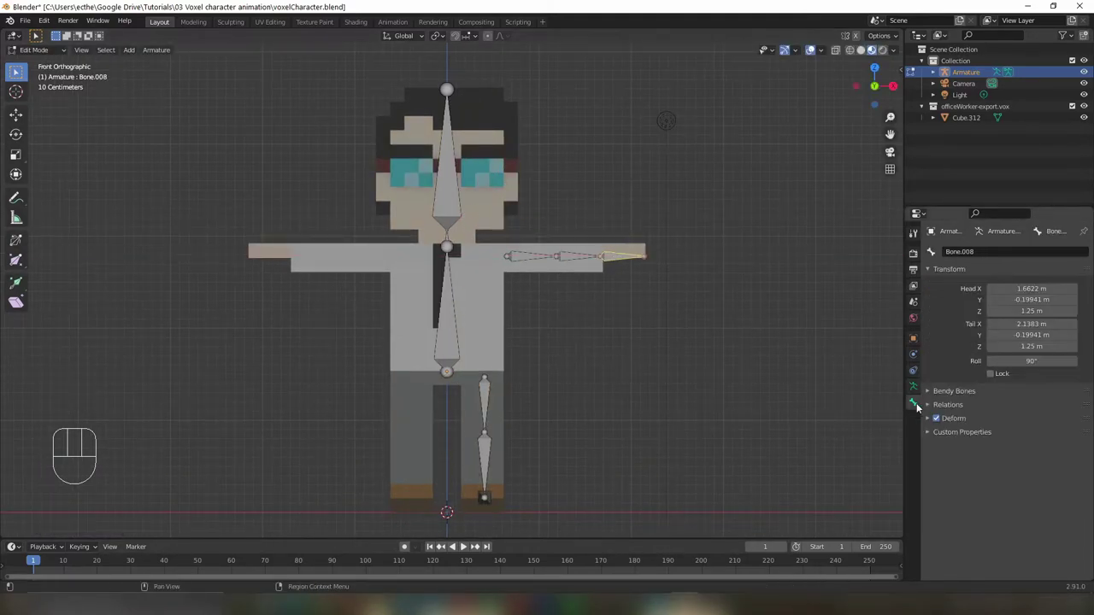
pyautogui.click(938, 405)
pyautogui.click(991, 460)
pyautogui.press('g')
pyautogui.click(556, 298)
# - In top view, move all three left arm bones about 0.19 m along Y to centre them in the arm
pyautogui.press('KP_7')
pyautogui.click(531, 302)
pyautogui.keyDown('shift'); pyautogui.click(578, 302); pyautogui.keyUp('shift')
pyautogui.keyDown('shift'); pyautogui.click(622, 302); pyautogui.keyUp('shift')
pyautogui.press('g')
pyautogui.press('y')
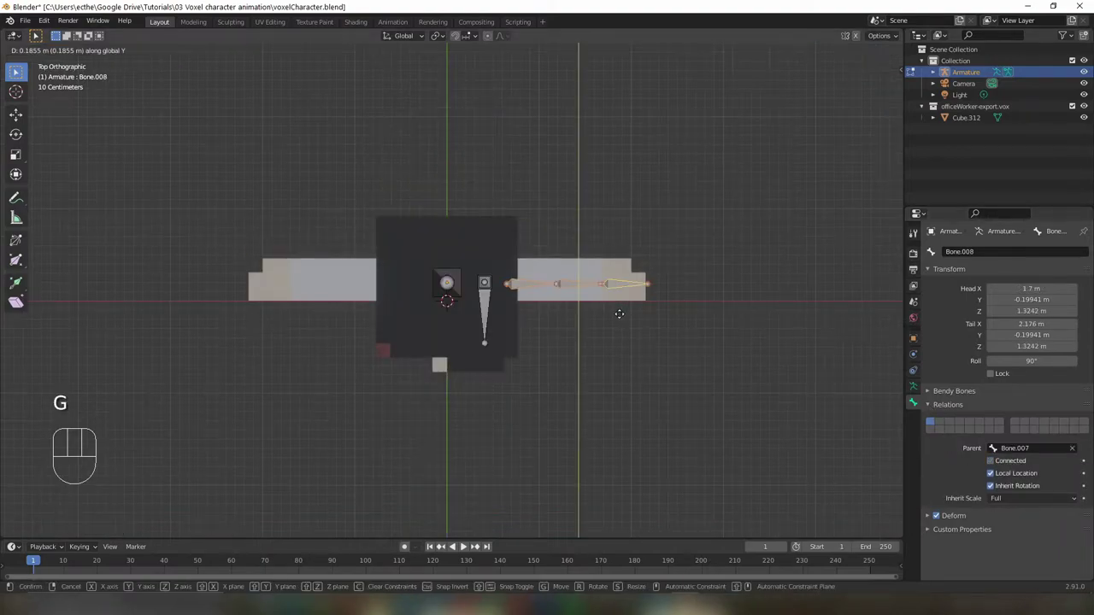
pyautogui.click(621, 314)
# - Set the torso bone, named Bone, as parent of the left upper-arm bone and the left thigh bone
pyautogui.moveTo(621, 313); pyautogui.dragTo(609, 200, button='middle')
pyautogui.click(525, 259)
pyautogui.click(1008, 446)
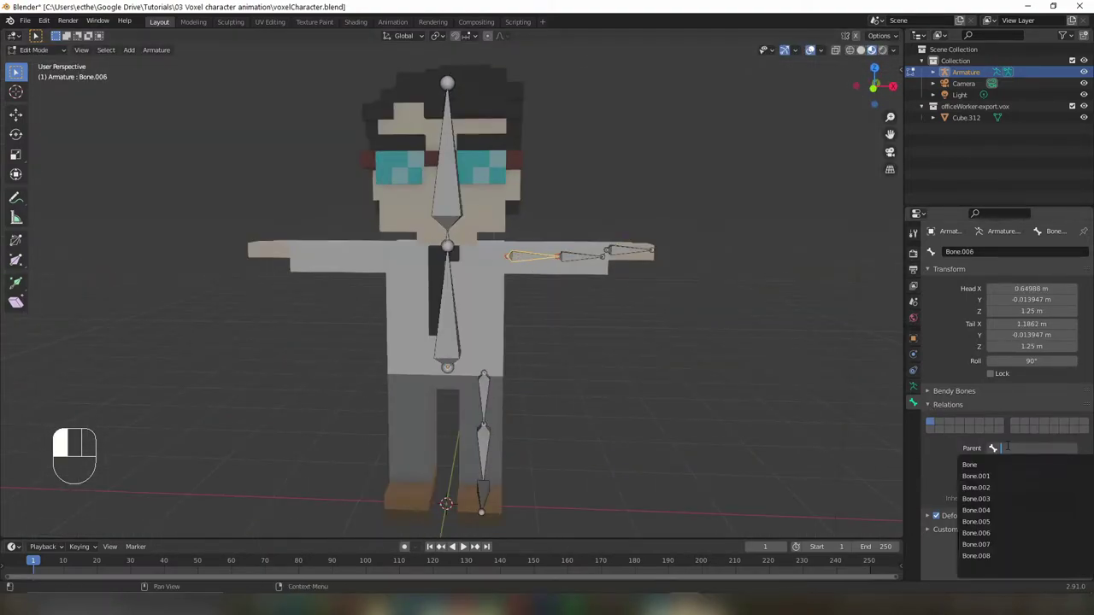
pyautogui.click(484, 402)
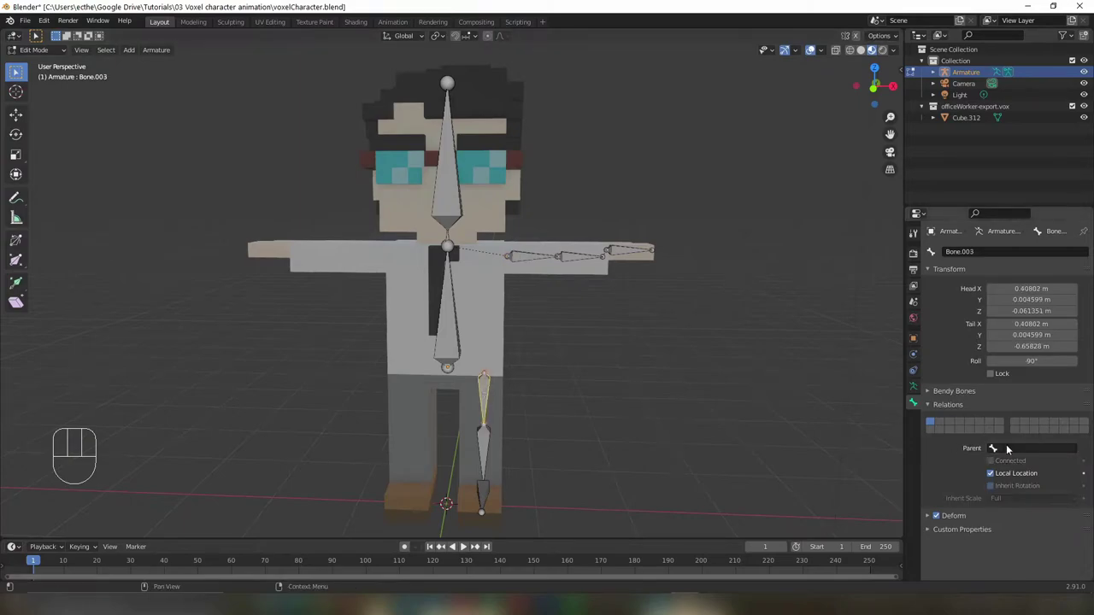
pyautogui.click(1009, 448)
pyautogui.click(971, 465)
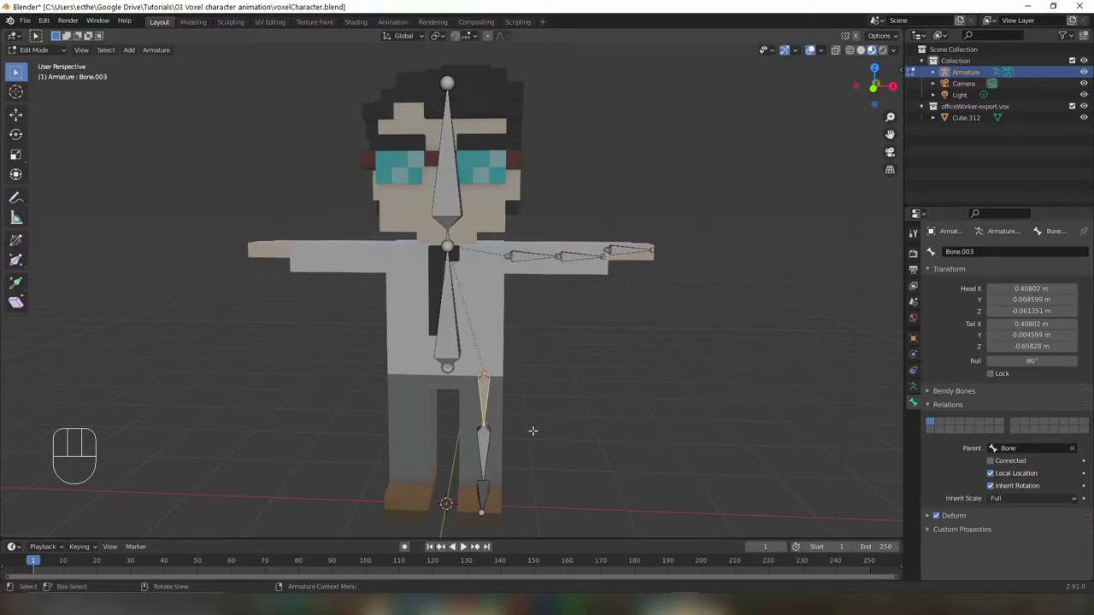
# - Rename the three central bones torso, neck and head from the lowest upward
pyautogui.click(453, 352)
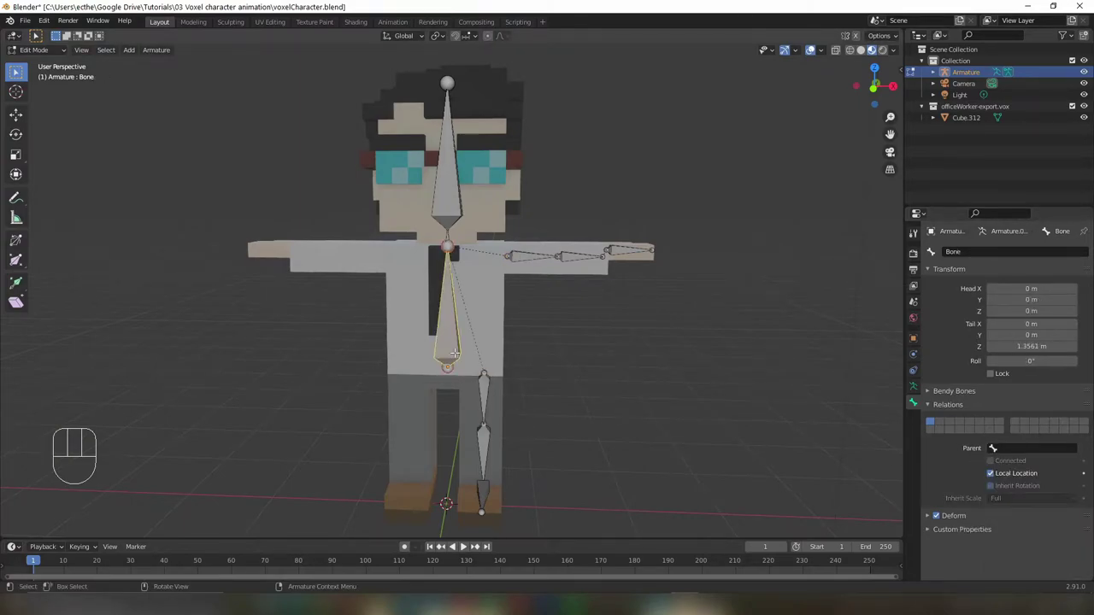
pyautogui.click(987, 252)
pyautogui.write('torso')
pyautogui.press('Return')
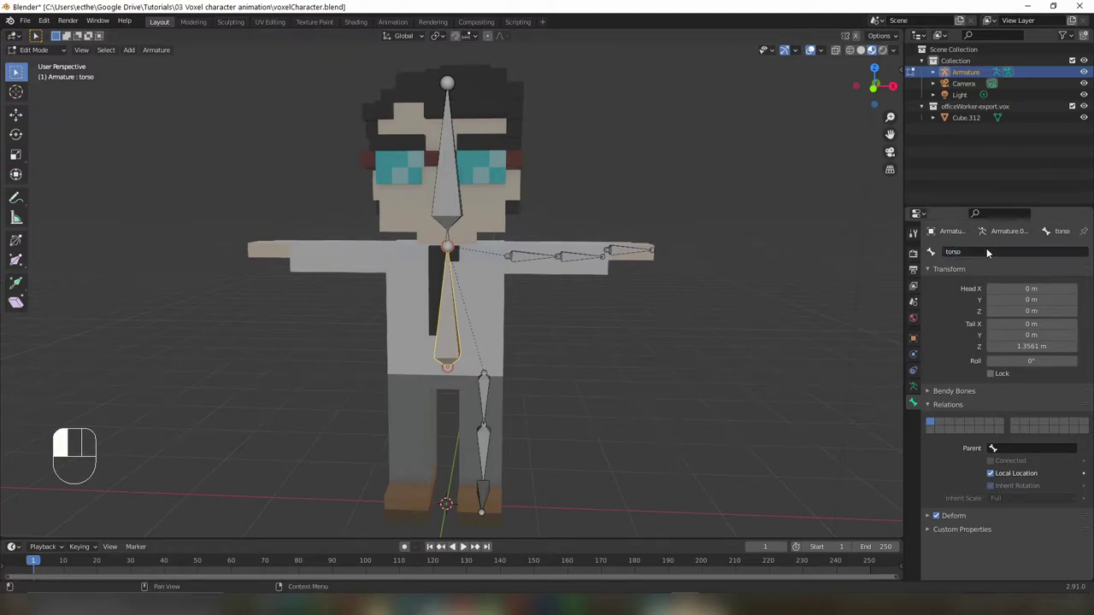
pyautogui.click(448, 214)
pyautogui.doubleClick(972, 251)
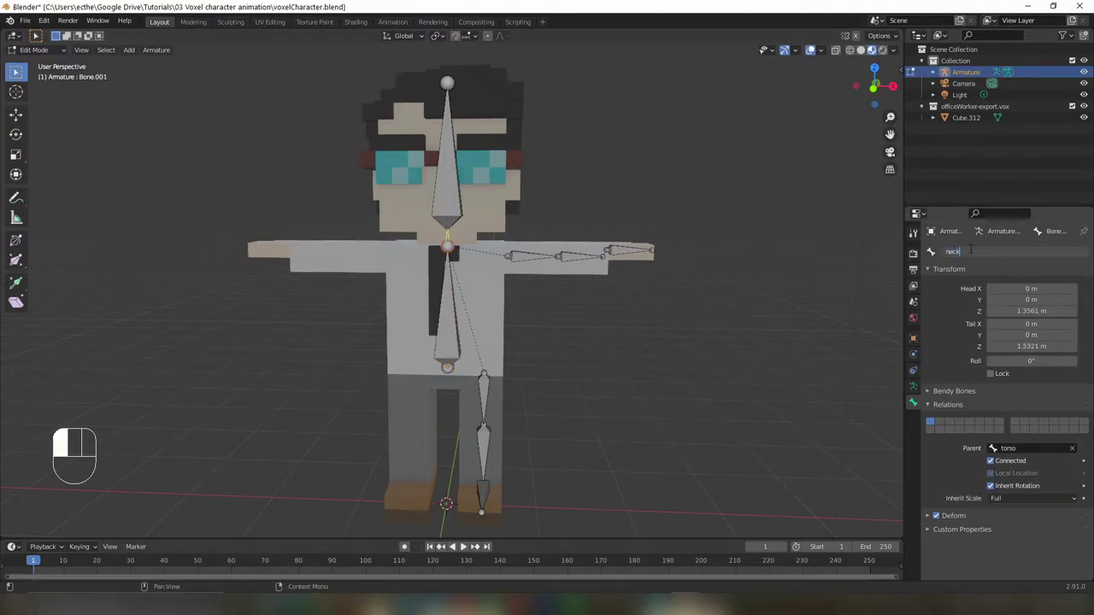
pyautogui.write('neck')
pyautogui.press('Return')
pyautogui.click(446, 180)
pyautogui.doubleClick(990, 251)
pyautogui.write('head')
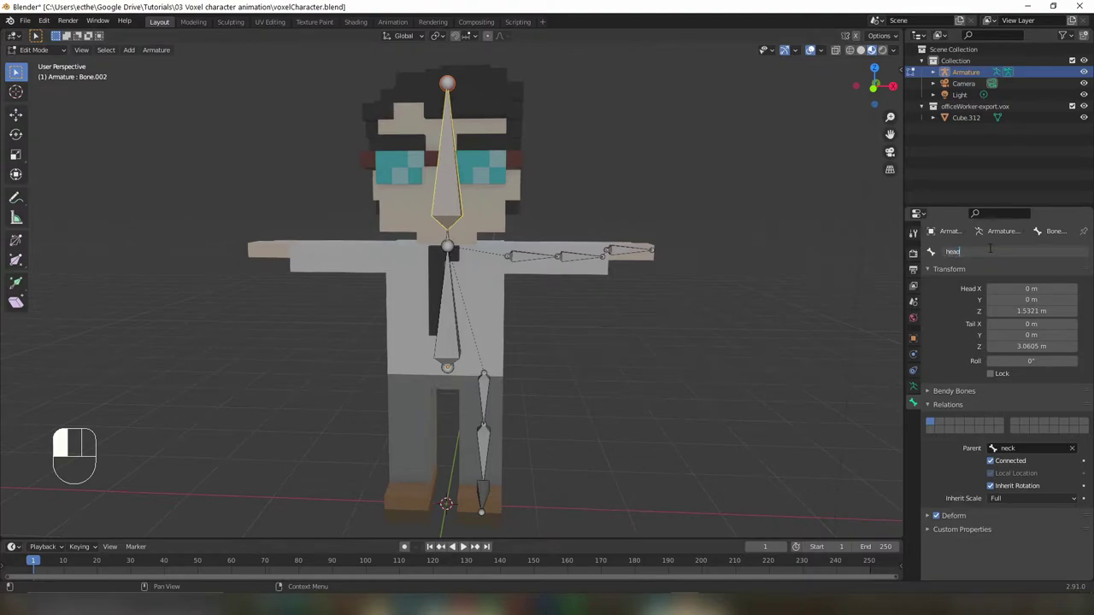
pyautogui.press('Return')
# - Rename the three left leg bones thigh.l, shin.l and foot.l from the hip downward
pyautogui.click(484, 400)
pyautogui.doubleClick(985, 251)
pyautogui.write('thigh.l')
pyautogui.press('Return')
pyautogui.click(483, 451)
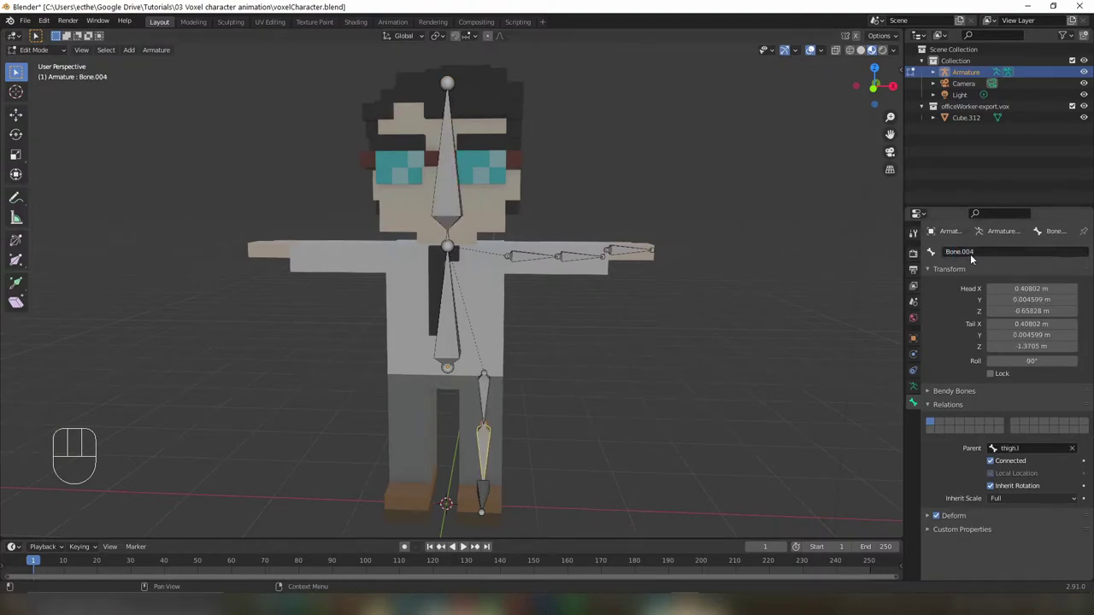
pyautogui.doubleClick(971, 254)
pyautogui.write('shin.l')
pyautogui.press('Return')
pyautogui.click(484, 496)
pyautogui.doubleClick(974, 252)
pyautogui.write('foot.l')
pyautogui.press('Return')
# - Rename the three left arm bones biceps.l, 4arm.l and hand.l from the shoulder outward
pyautogui.click(534, 256)
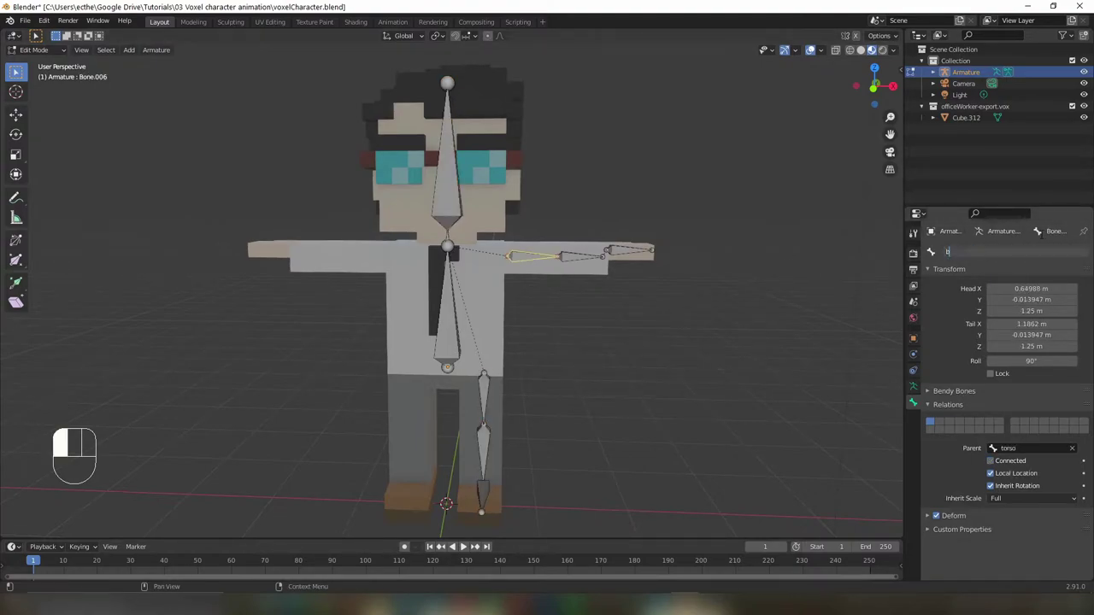
pyautogui.write('l')
pyautogui.press('Return')
pyautogui.click(581, 257)
pyautogui.doubleClick(976, 252)
pyautogui.write('4arm.l')
pyautogui.press('Return')
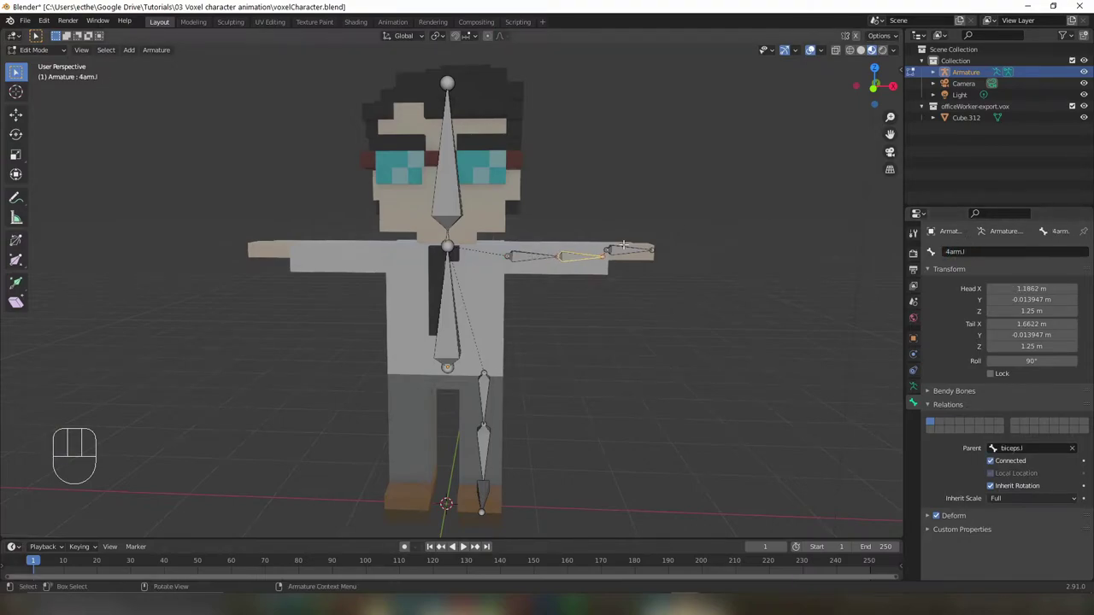
pyautogui.click(631, 250)
pyautogui.doubleClick(981, 250)
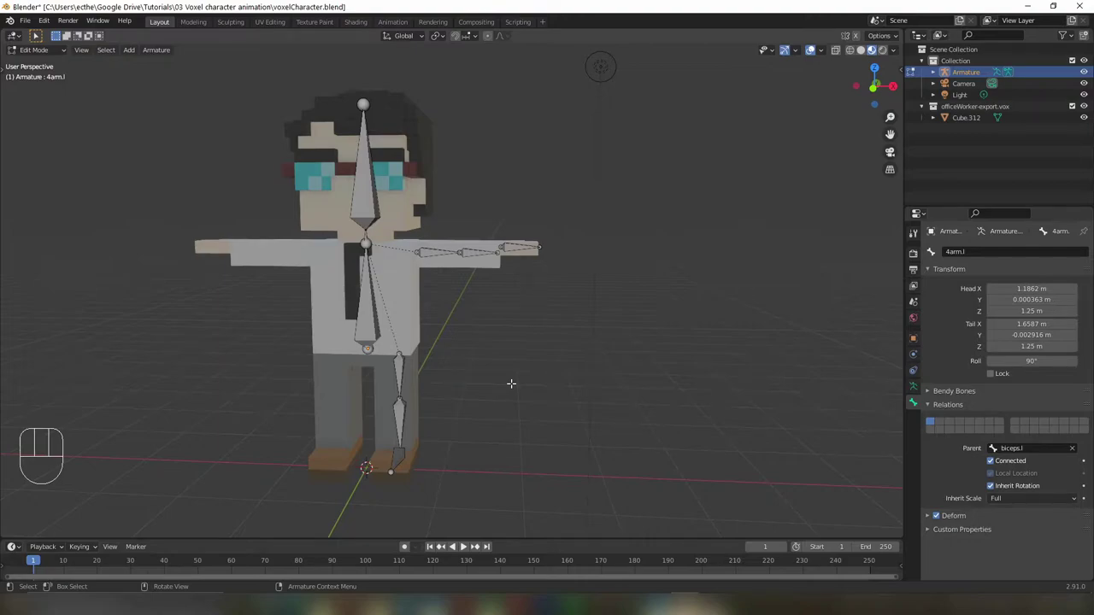
# - In top view, move the joint between biceps.l and 4arm.l about 0.05 m along Y to bend the elbow slightly backward
pyautogui.press('KP_7')
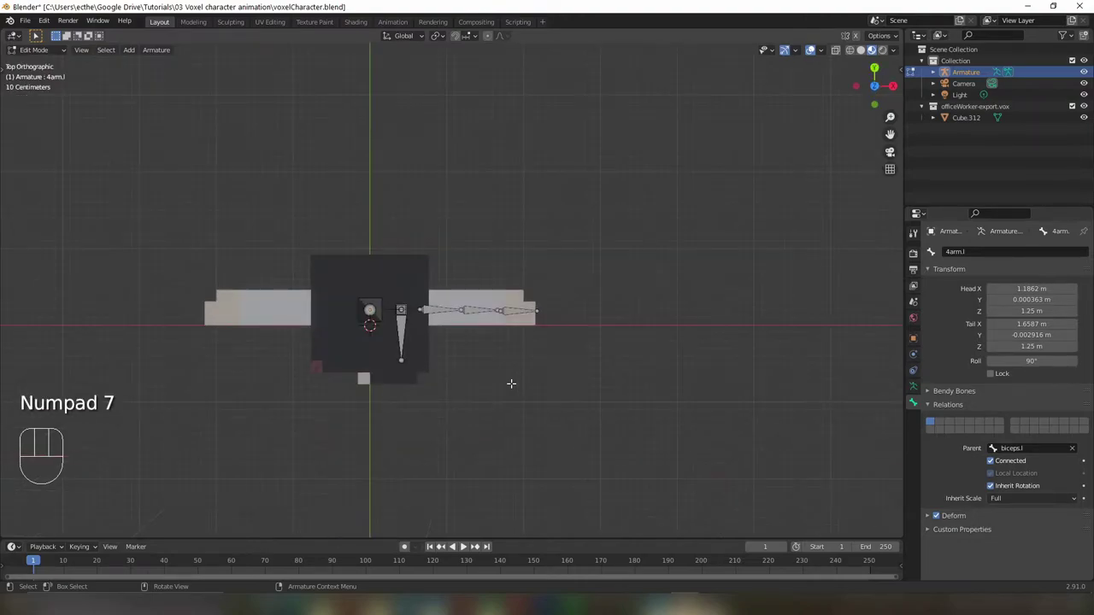
pyautogui.scroll(5, 509, 384)
pyautogui.keyDown('shift'); pyautogui.moveTo(509, 384); pyautogui.dragTo(444, 282, button='middle'); pyautogui.keyUp('shift')
pyautogui.scroll(1, 444, 282)
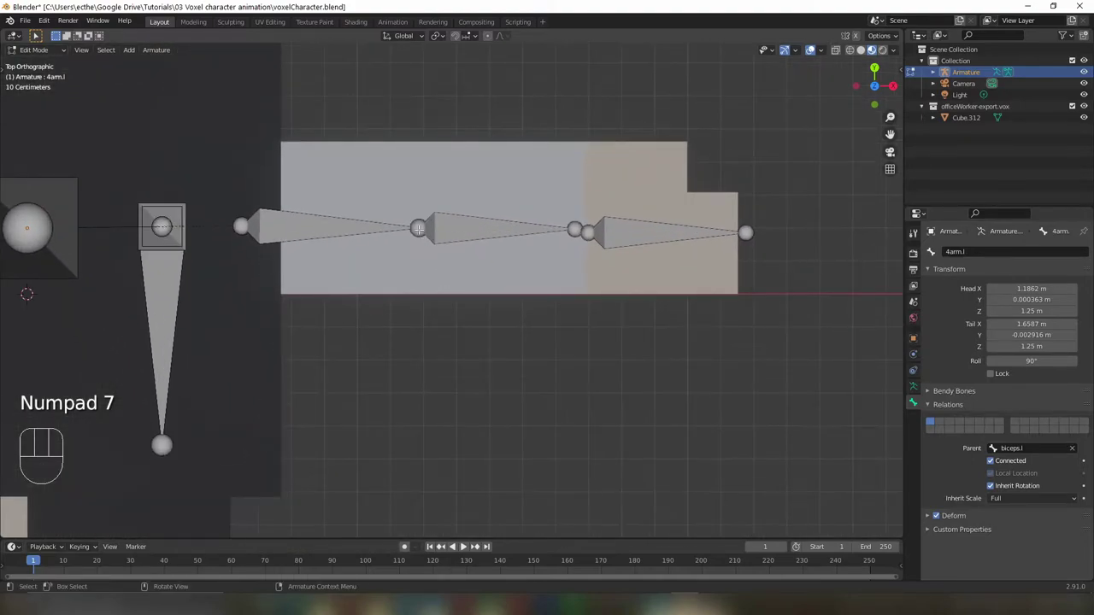
pyautogui.click(418, 226)
pyautogui.press('g')
pyautogui.press('y')
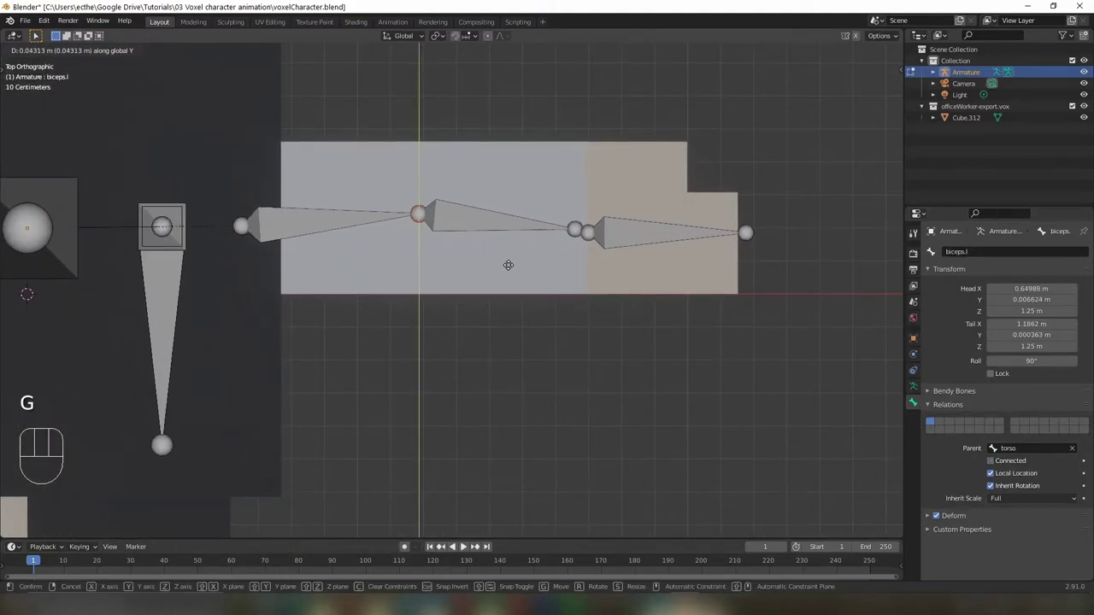
pyautogui.click(508, 262)
pyautogui.keyDown('shift'); pyautogui.moveTo(508, 262); pyautogui.dragTo(549, 396, button='middle'); pyautogui.keyUp('shift')
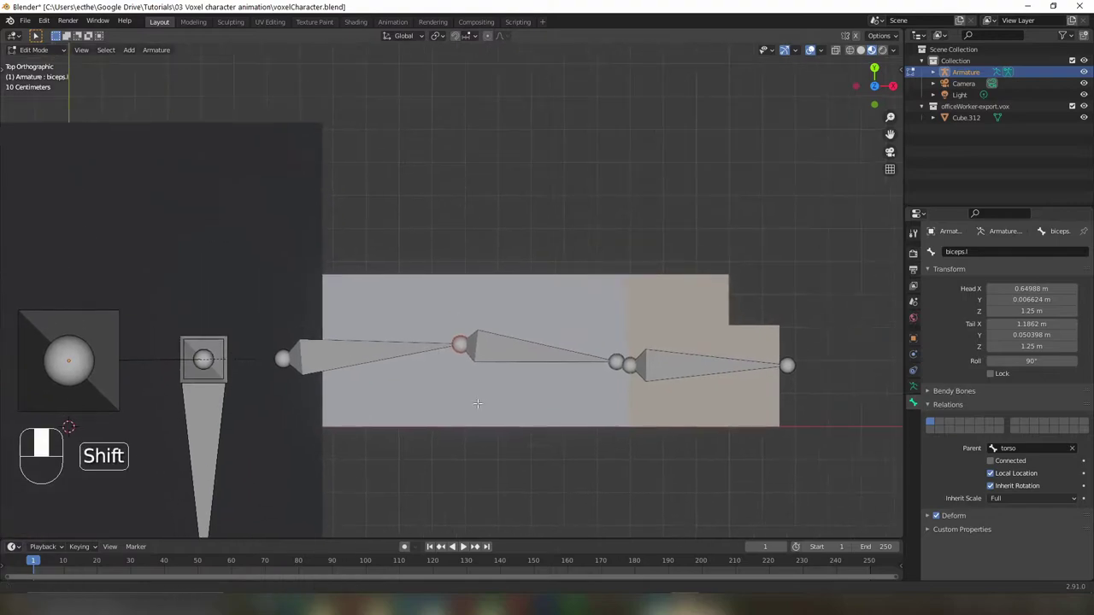
# - Extrude two control bones backward along Y, one about 0.63 m from the elbow and one about 0.34 m from the wrist
pyautogui.press('e')
pyautogui.press('y')
pyautogui.click(506, 110)
pyautogui.click(616, 362)
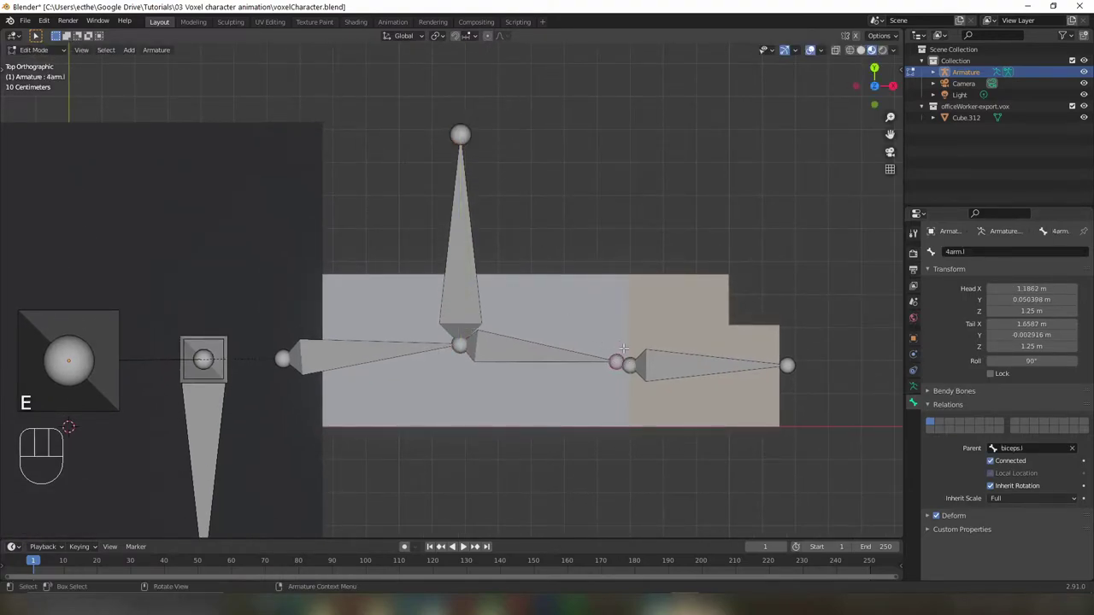
pyautogui.press('e')
pyautogui.press('y')
pyautogui.click(618, 249)
# - Clear the parent of both extruded bones and move the elbow one about 0.67 m along Y, behind the arm
pyautogui.click(460, 222)
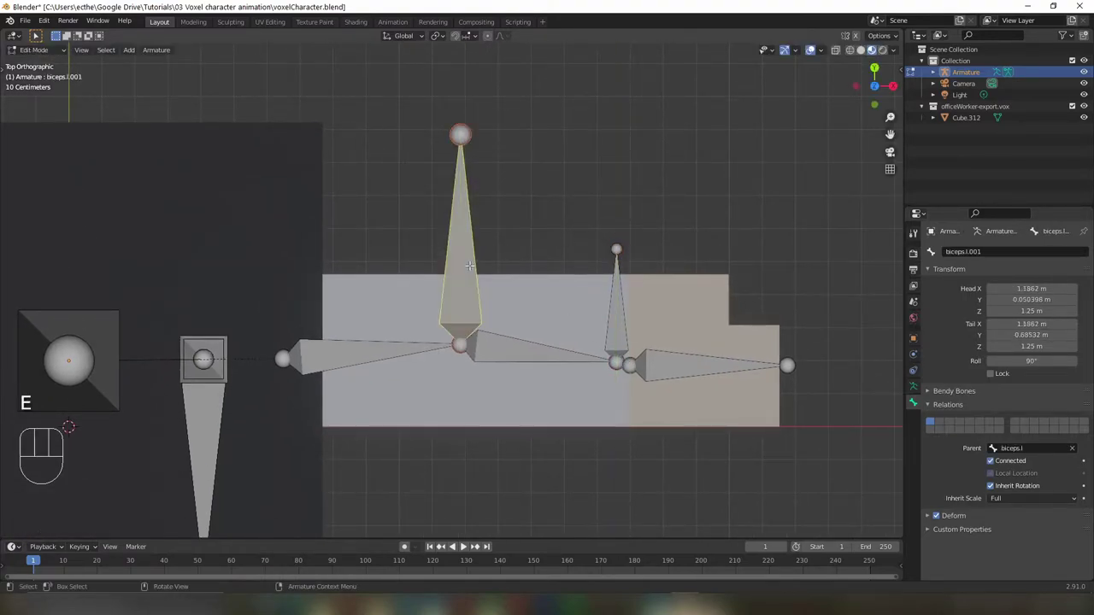
pyautogui.keyDown('shift'); pyautogui.click(616, 290); pyautogui.keyUp('shift')
pyautogui.hotkey('alt', 'p')
pyautogui.click(530, 321)
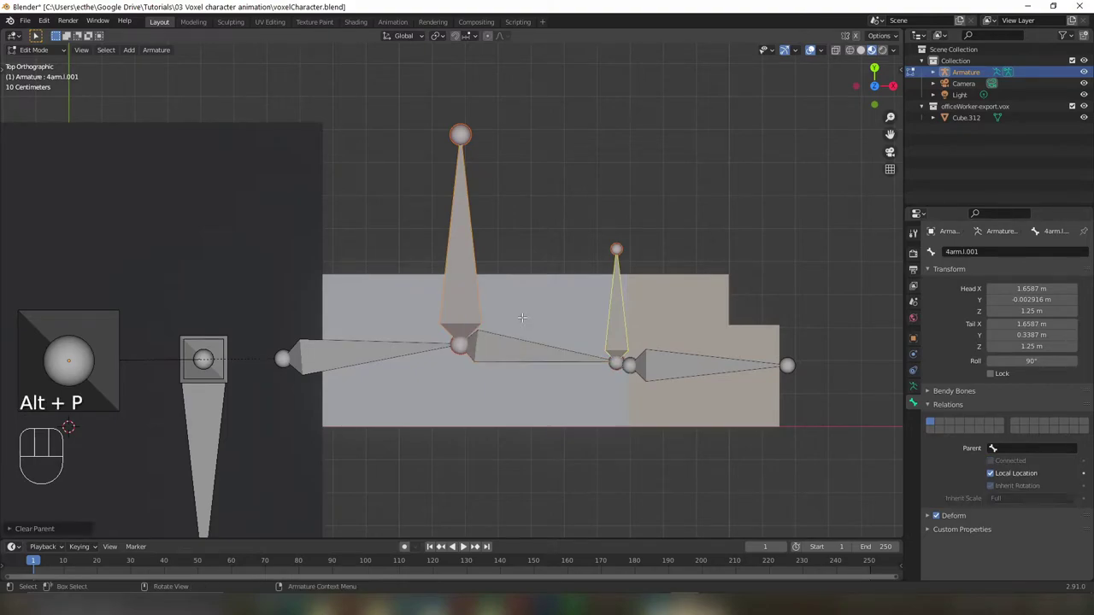
pyautogui.click(456, 290)
pyautogui.press('g')
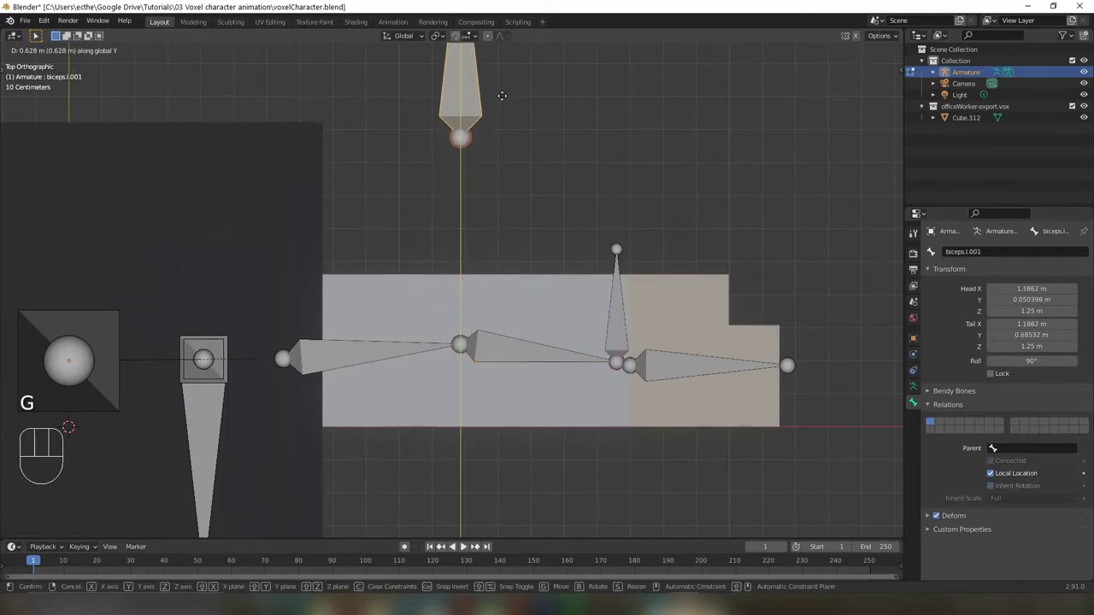
pyautogui.click(509, 94)
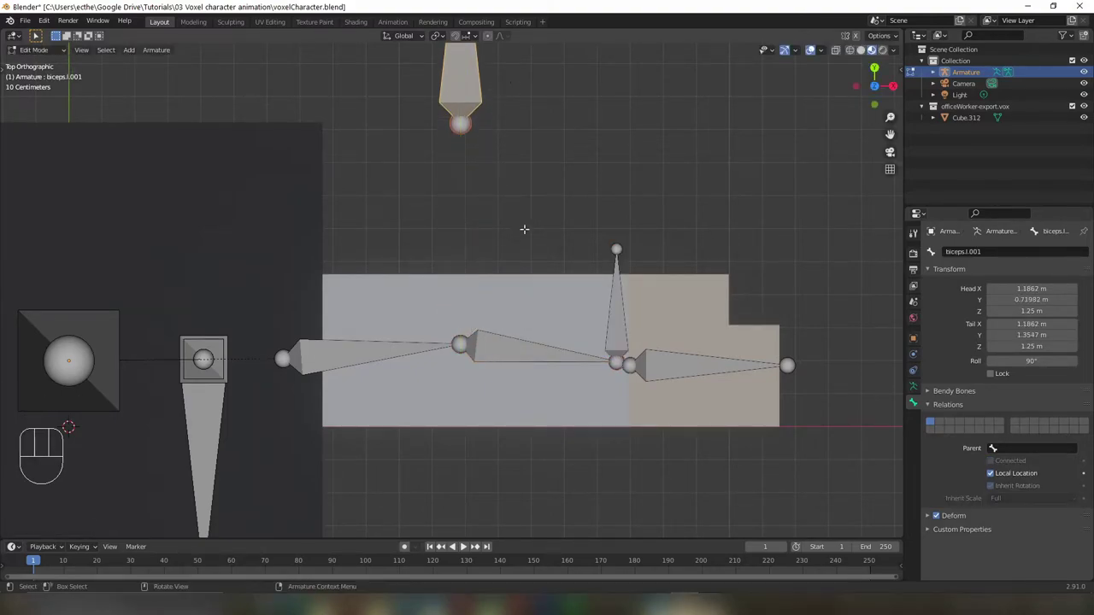
# - Turn off Deform for the wrist and elbow control bones
pyautogui.click(621, 326)
pyautogui.click(936, 515)
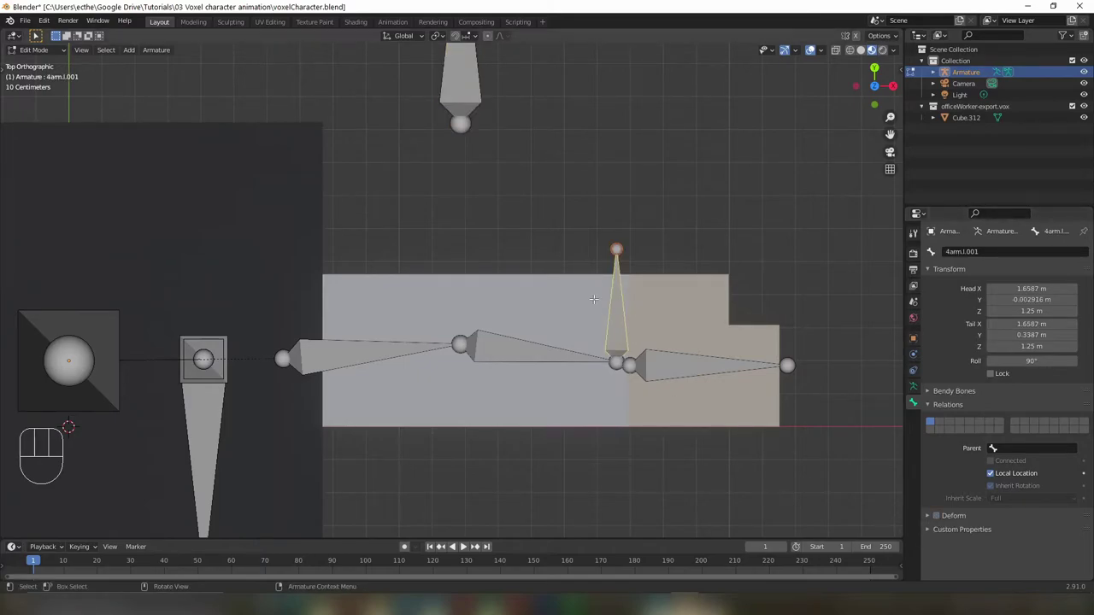
pyautogui.click(460, 86)
# - Rename the elbow control bone elbowIK.l and the wrist control bone handIK.l
pyautogui.click(977, 252)
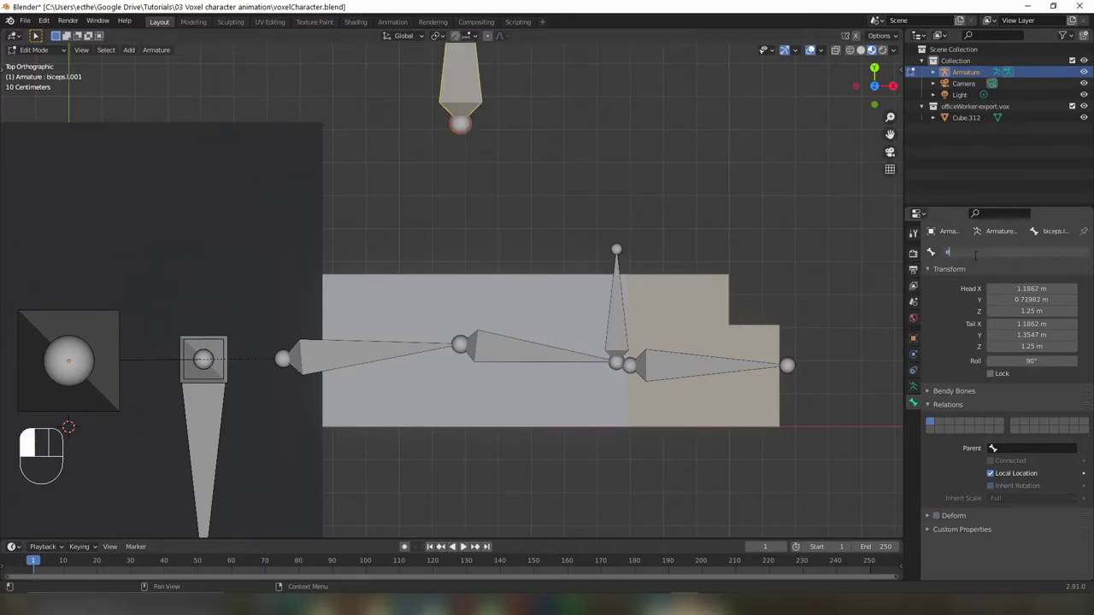
pyautogui.write('elbowR')
pyautogui.press('Return')
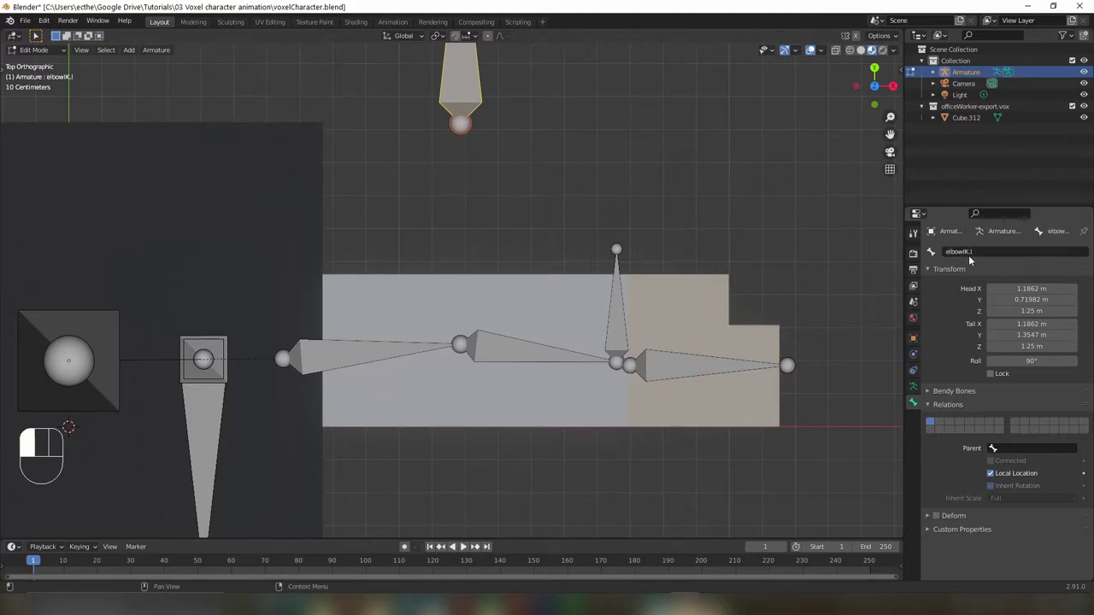
pyautogui.click(619, 308)
pyautogui.click(984, 252)
pyautogui.click(983, 252)
pyautogui.press('BackSpace')
pyautogui.press('BackSpace')
pyautogui.press('BackSpace')
pyautogui.write('K.l')
pyautogui.press('Return')
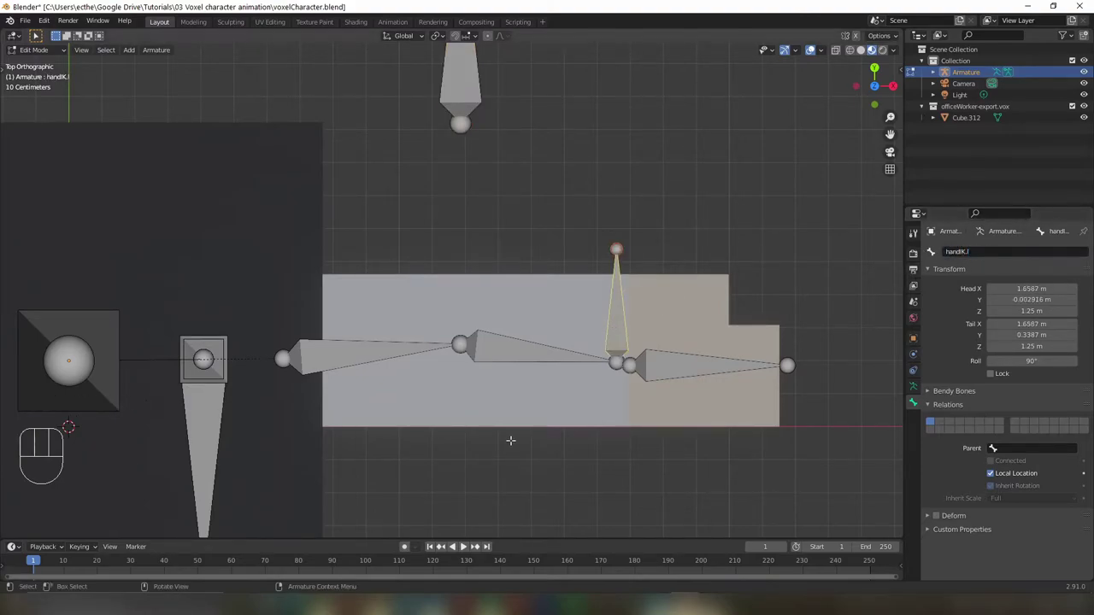
# - In Pose Mode, add an IK constraint to the 4arm.l bone with handIK.l as its target
pyautogui.press('shift')
pyautogui.keyDown('shift'); pyautogui.click(534, 351); pyautogui.keyUp('shift')
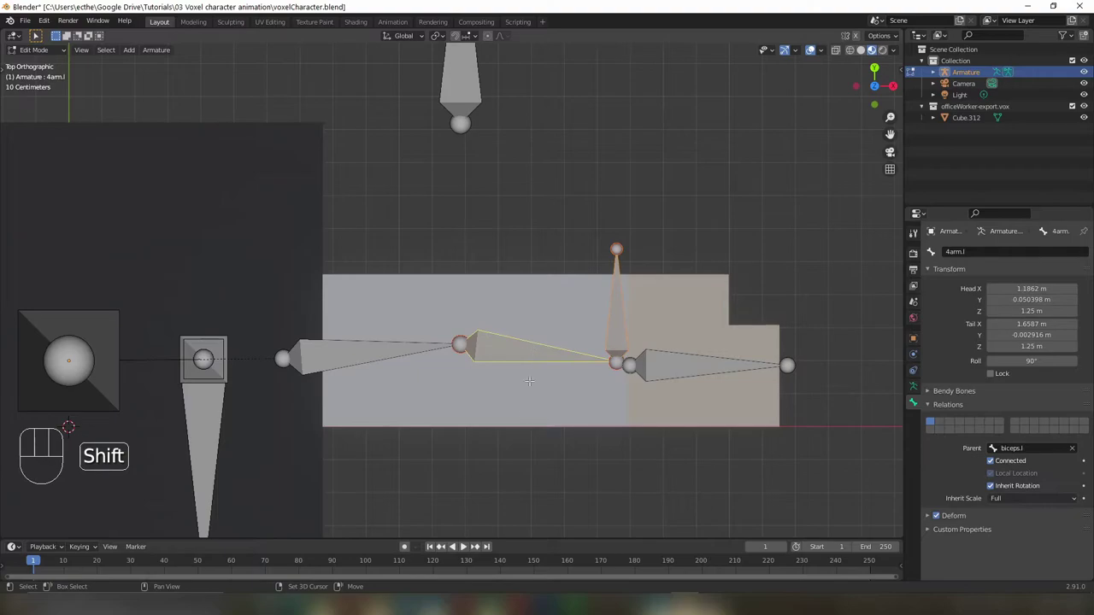
pyautogui.hotkey('ctrl', 'Tab')
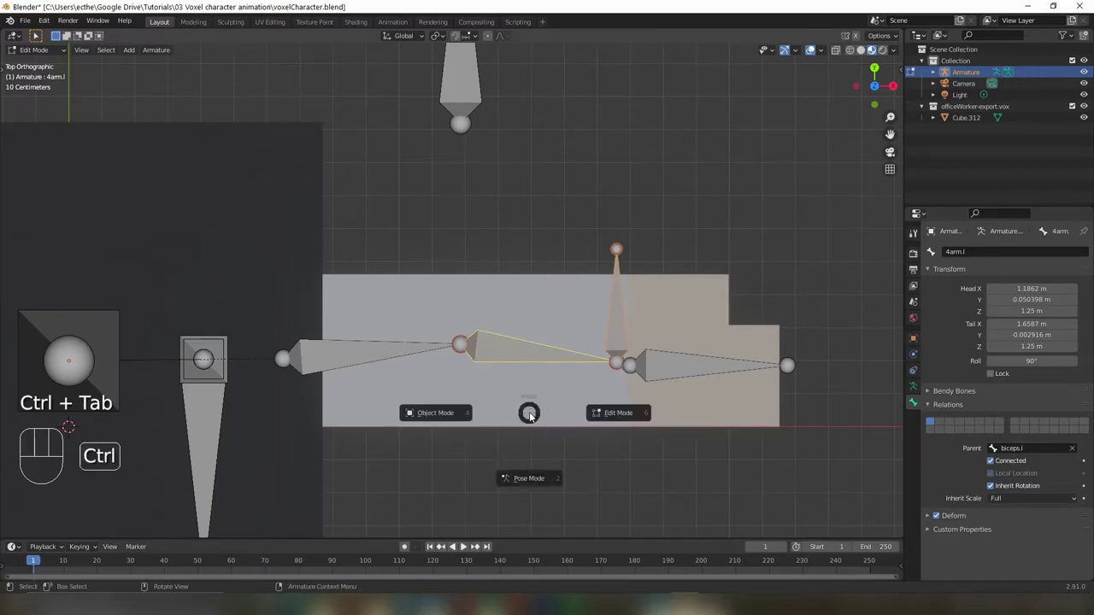
pyautogui.click(528, 477)
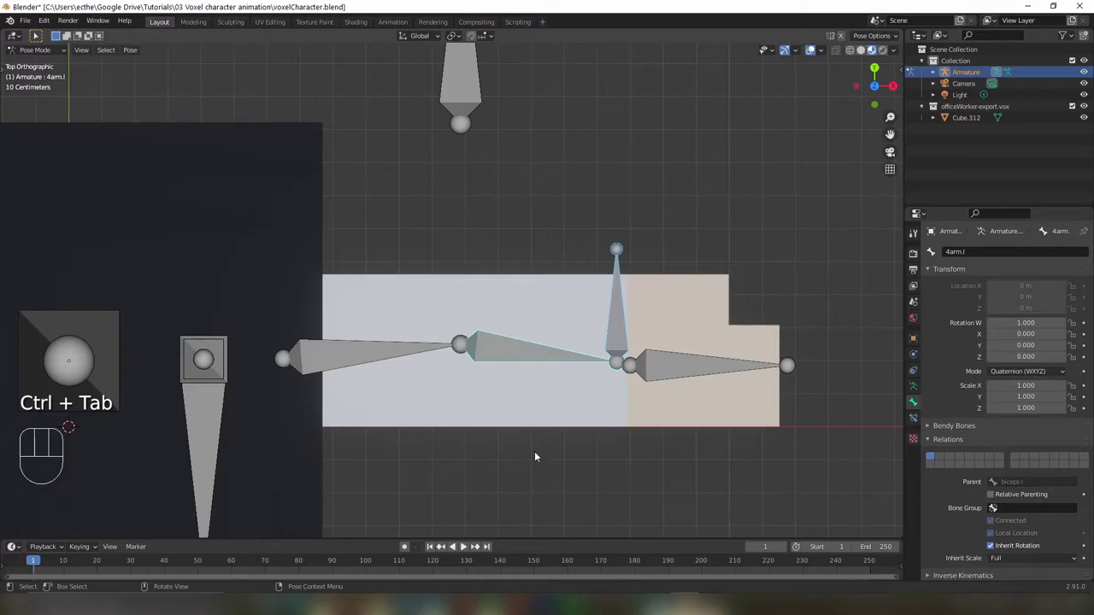
pyautogui.hotkey('shift', 'i')
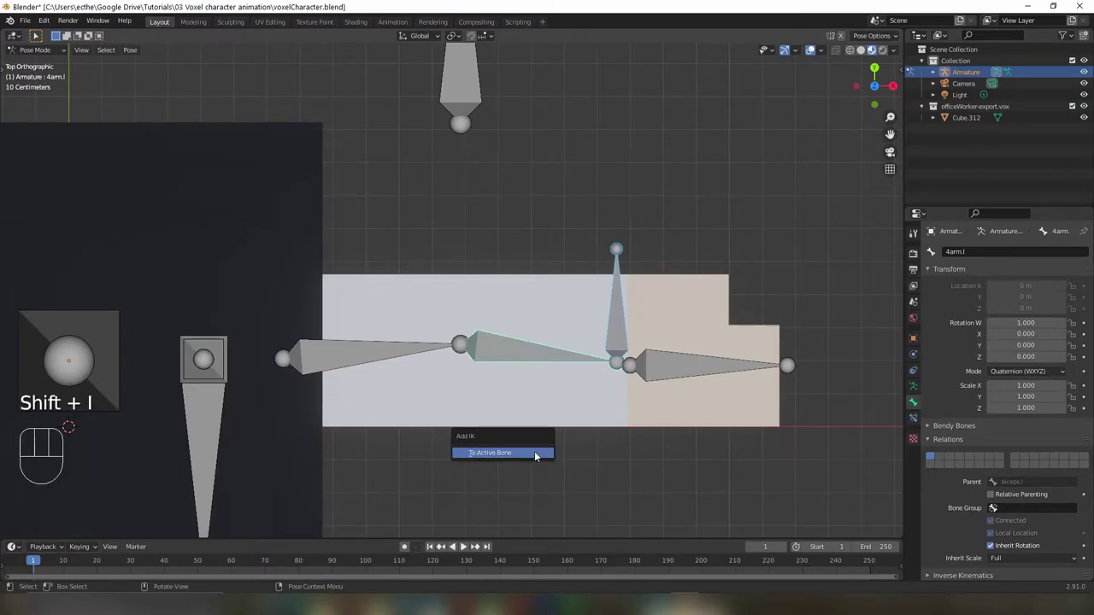
pyautogui.click(536, 453)
pyautogui.click(535, 457)
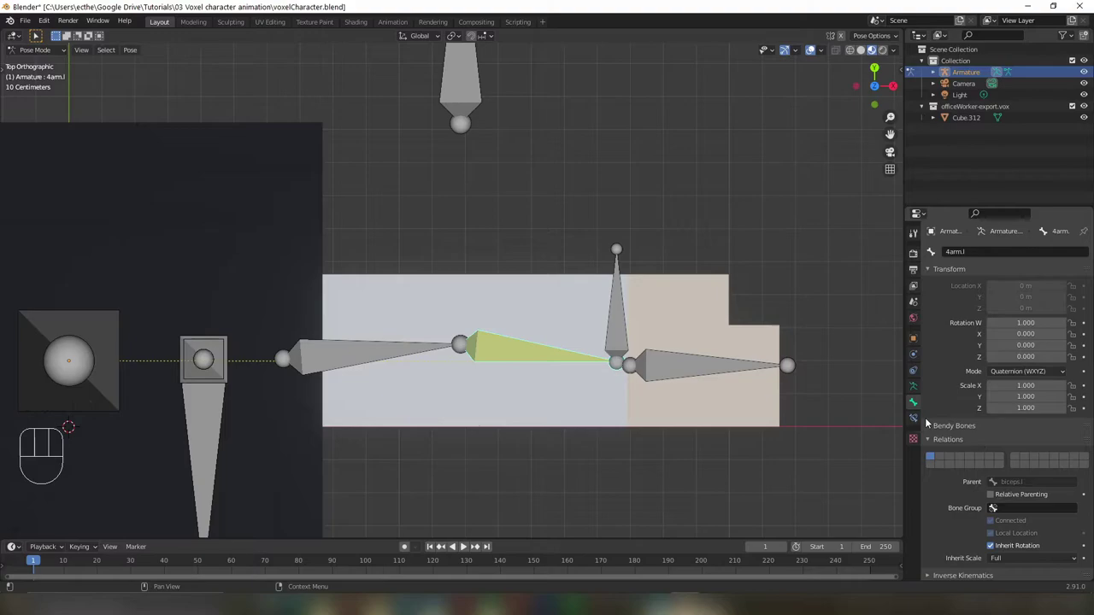
# - Set the IK constraint's pole target to bone elbowIK.l of Armature and its chain length to 2
pyautogui.click(913, 418)
pyautogui.click(1054, 317)
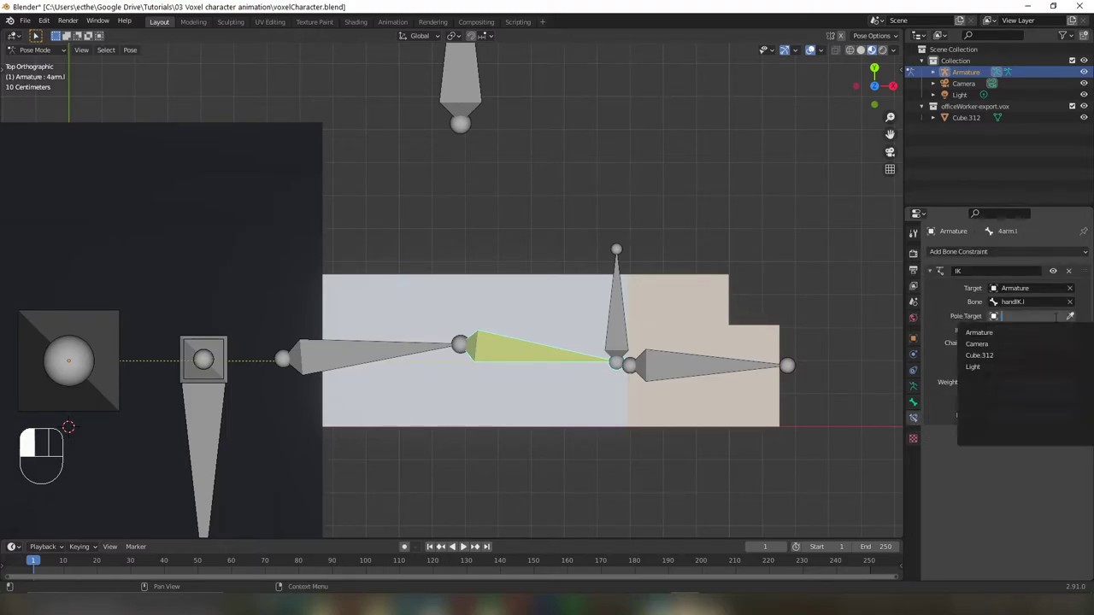
pyautogui.click(996, 334)
pyautogui.click(1023, 331)
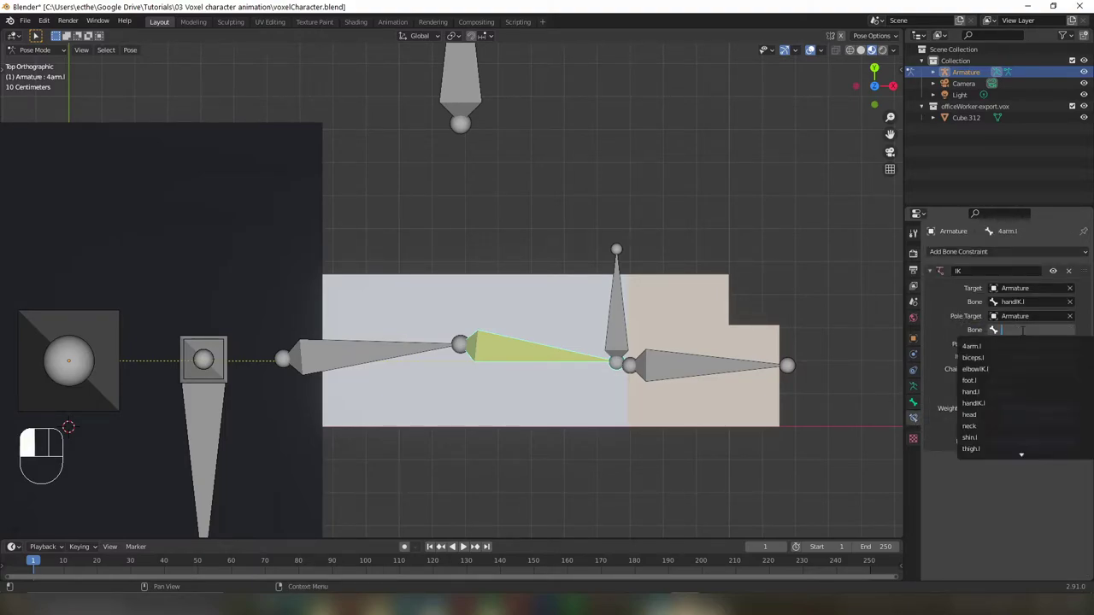
pyautogui.click(982, 369)
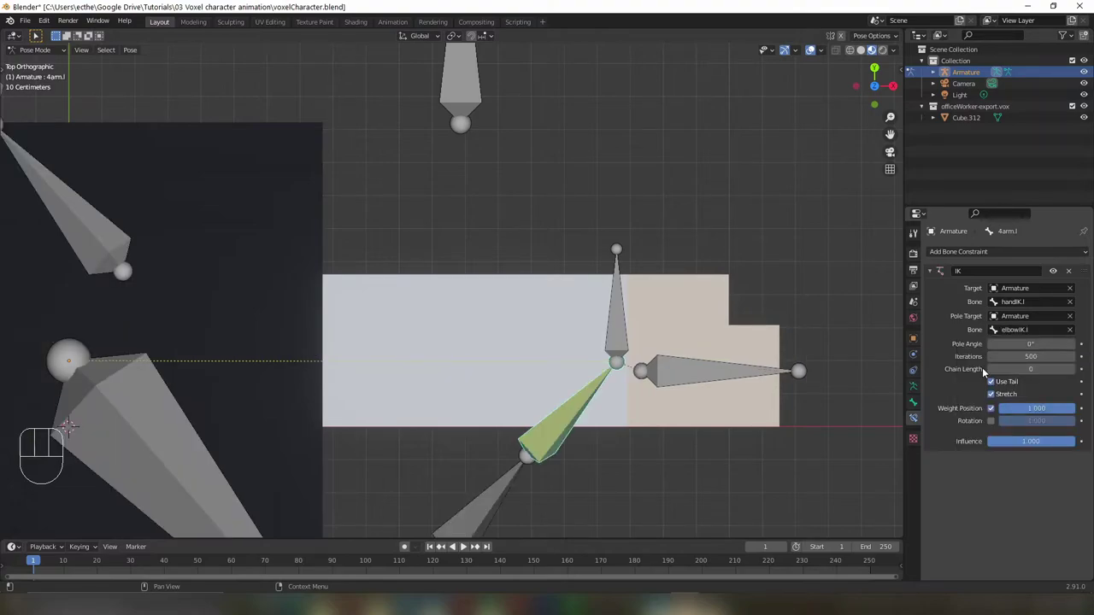
pyautogui.click(1071, 369)
pyautogui.click(1071, 370)
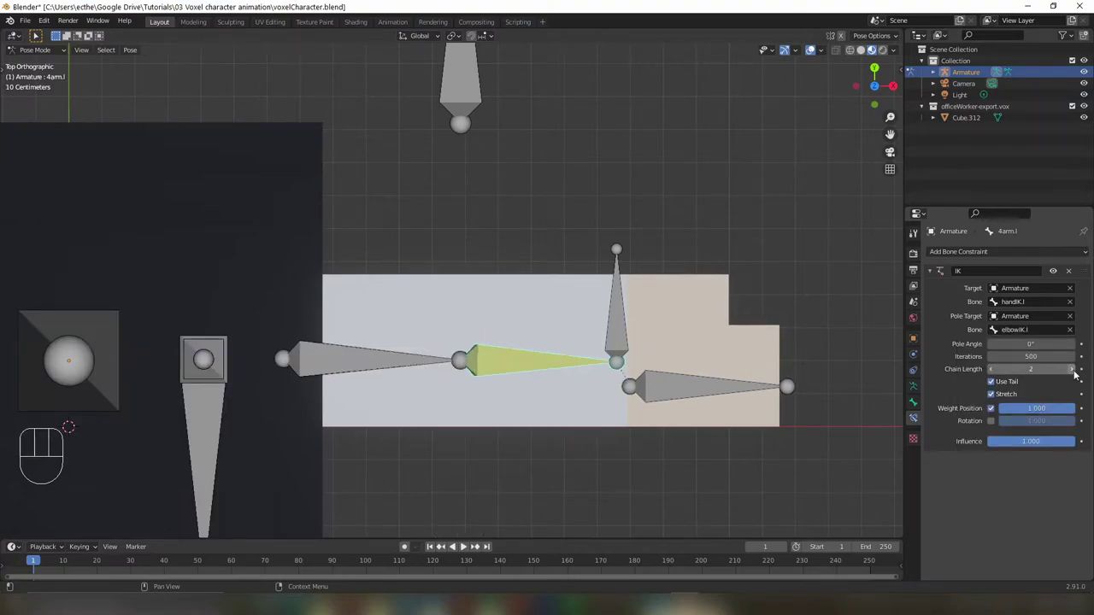
# - Try moving the handIK.l bone from two viewing angles to test the arm's IK, cancelling each move
pyautogui.click(615, 340)
pyautogui.press('g')
pyautogui.rightClick(643, 362)
pyautogui.moveTo(533, 418); pyautogui.dragTo(526, 342, button='middle')
pyautogui.press('g')
pyautogui.rightClick(572, 318)
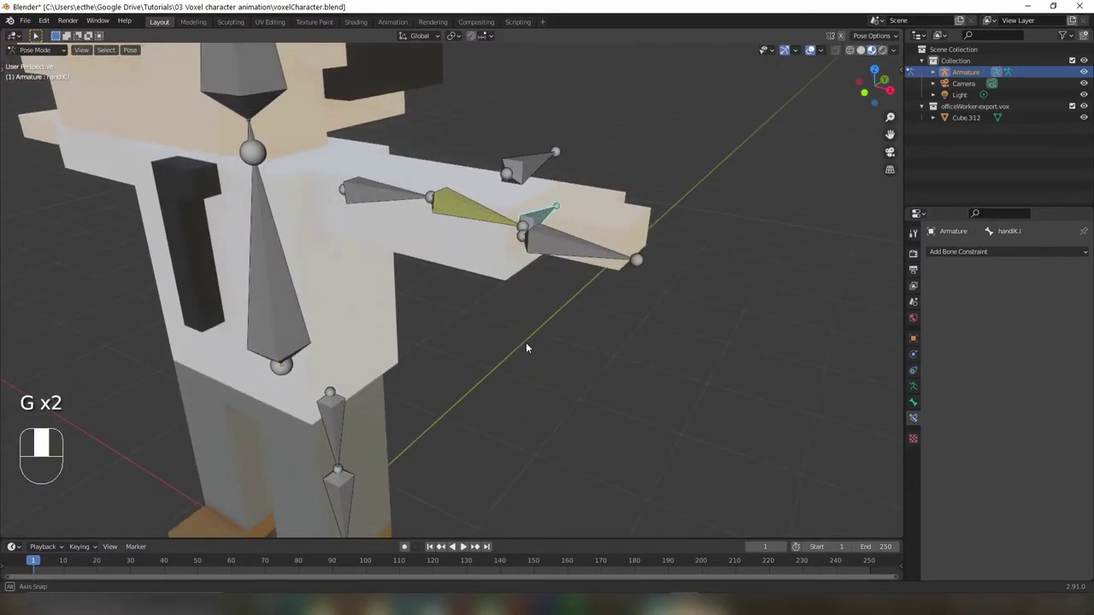
# - Set the pole angle of the 4arm.l bone's IK constraint to -90° after trying 90°
pyautogui.click(461, 215)
pyautogui.click(1030, 345)
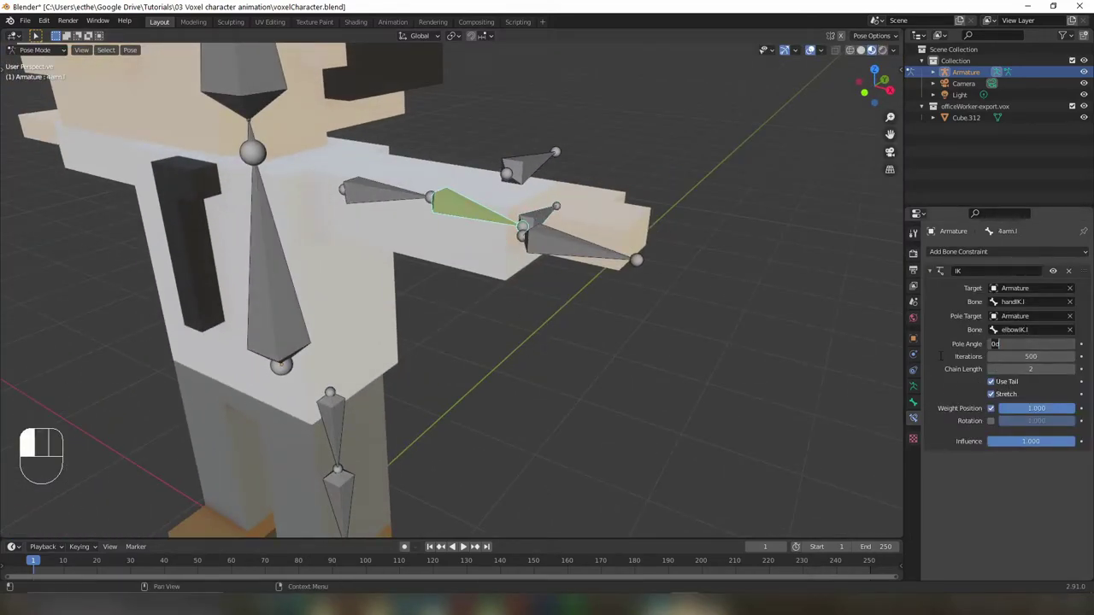
pyautogui.write('90')
pyautogui.press('Return')
pyautogui.moveTo(624, 388); pyautogui.dragTo(639, 419, button='middle')
pyautogui.click(1011, 344)
pyautogui.write('-90')
pyautogui.press('Return')
# - Move the handIK.l bone toward the shoulder to check how the elbow bends
pyautogui.click(560, 219)
pyautogui.press('g')
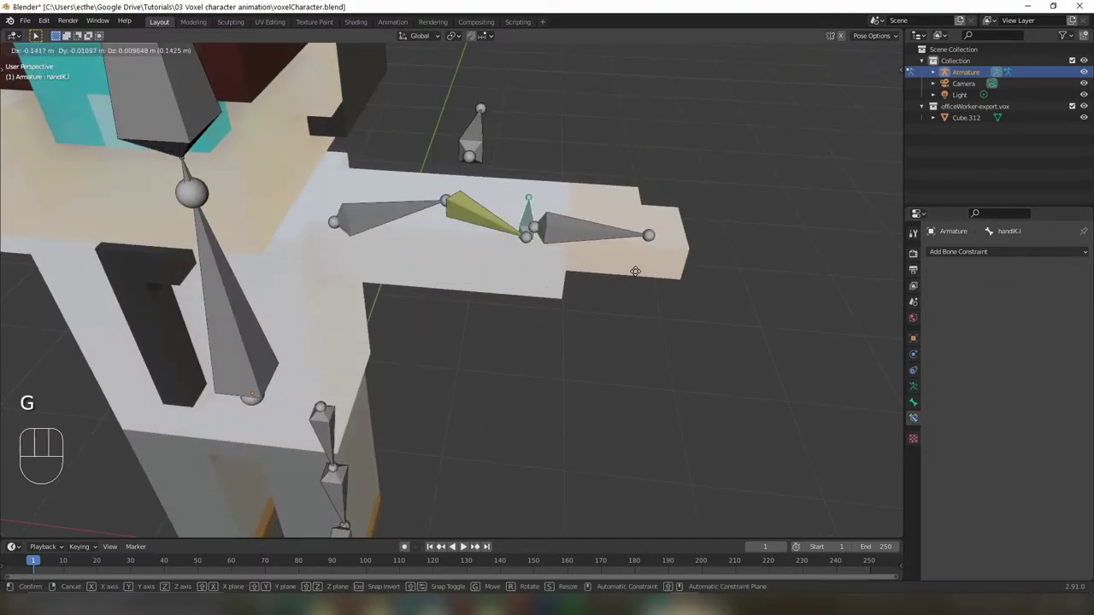
pyautogui.click(660, 283)
# - In right side view and Edit Mode, move the joint between thigh.l and shin.l slightly forward to pre-bend the knee
pyautogui.moveTo(660, 283); pyautogui.dragTo(443, 275, button='middle')
pyautogui.press('KP_3')
pyautogui.click(478, 332)
pyautogui.hotkey('ctrl', 'Tab')
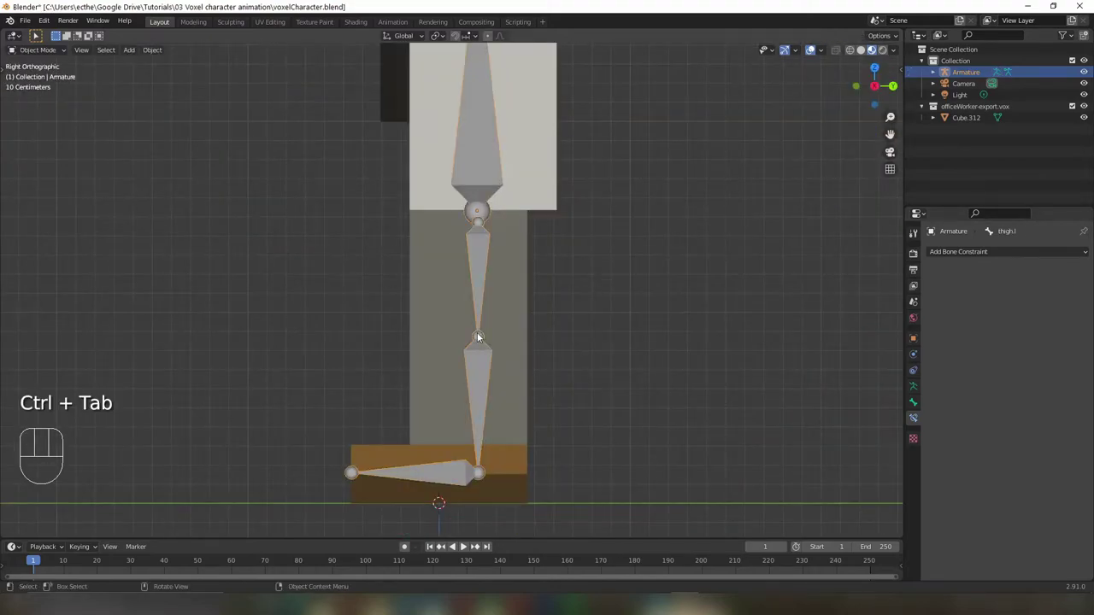
pyautogui.click(478, 340)
pyautogui.click(478, 340)
pyautogui.press('Tab')
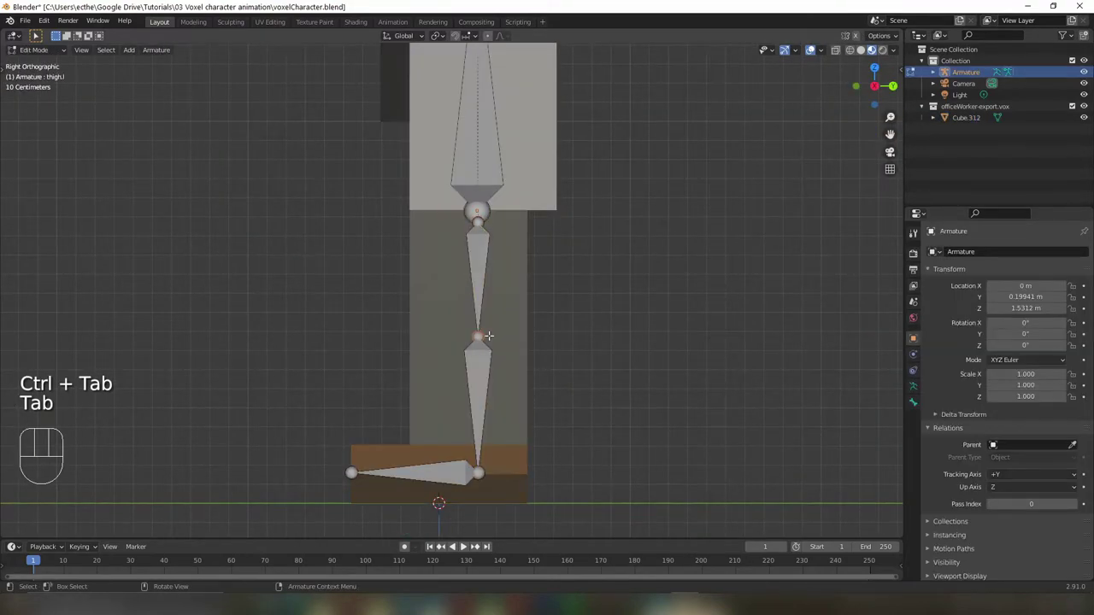
pyautogui.press('g')
pyautogui.click(470, 335)
# - Extrude a control bone forward from the knee and another about 0.36 m backward along Y from the ankle
pyautogui.press('e')
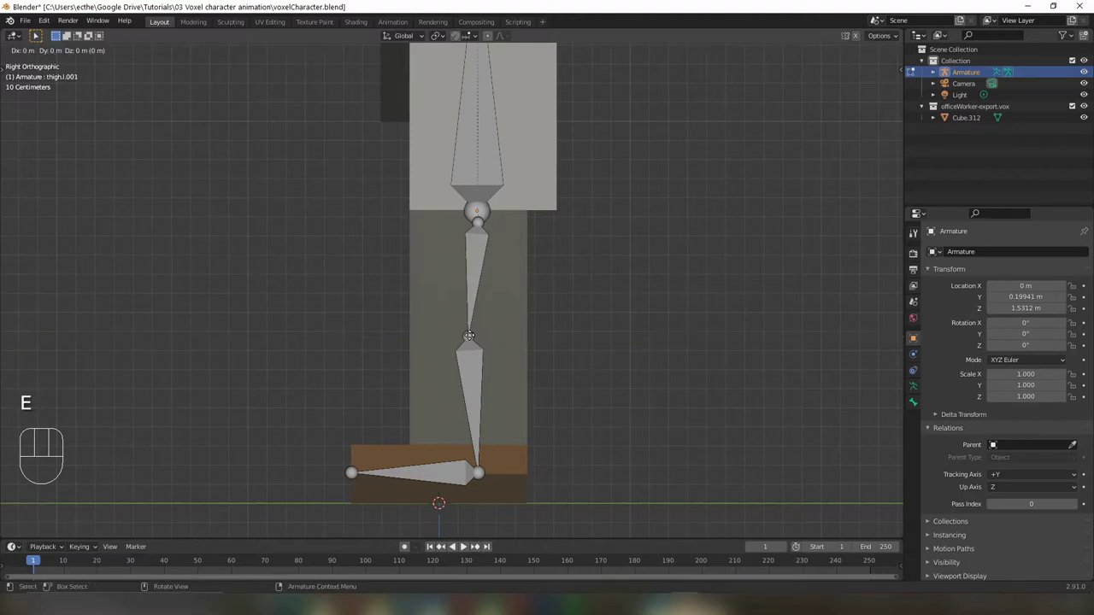
pyautogui.click(351, 336)
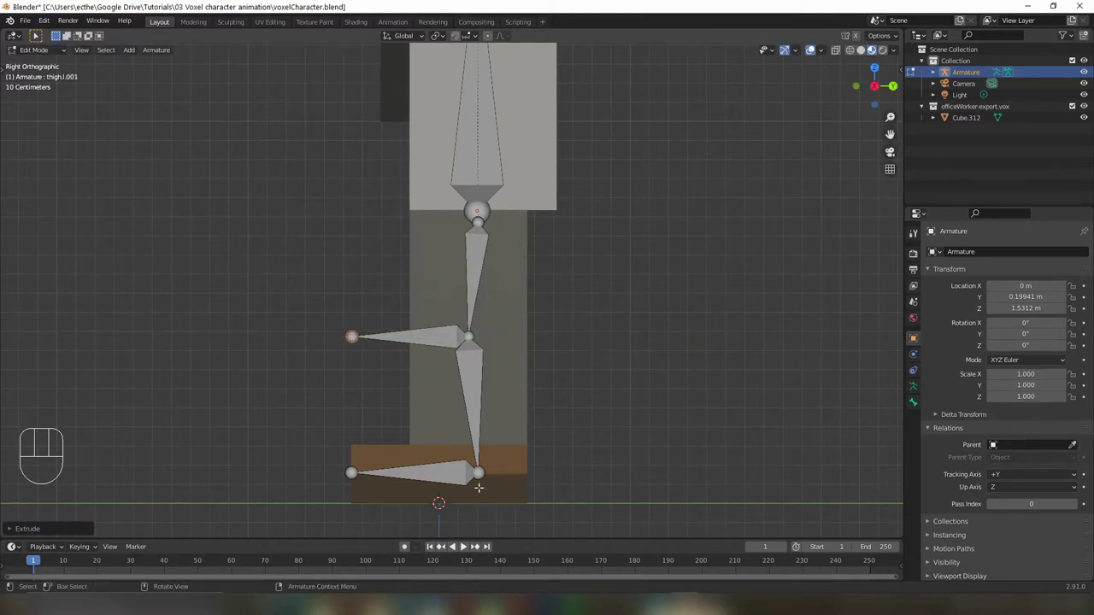
pyautogui.click(478, 474)
pyautogui.press('e')
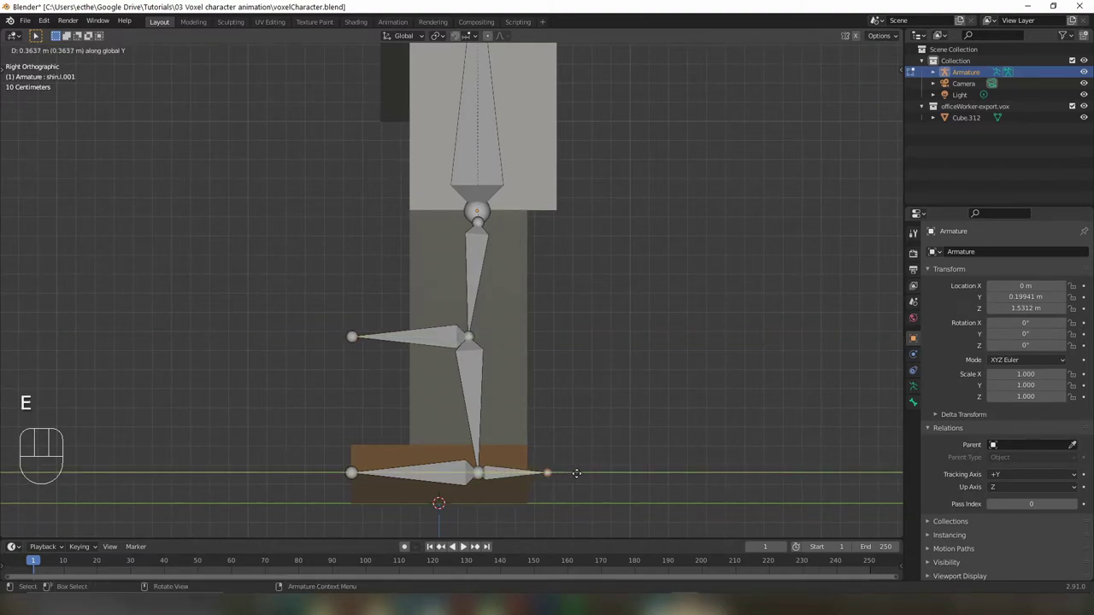
pyautogui.click(576, 474)
# - Clear the parent of the new knee and ankle control bones and turn off Deform on both
pyautogui.click(440, 338)
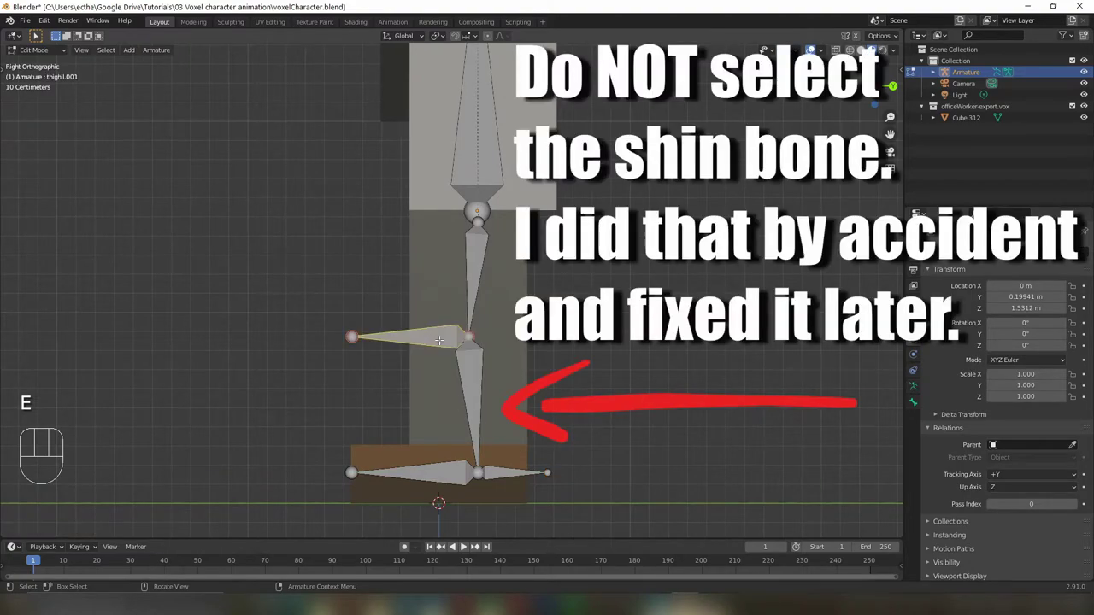
pyautogui.keyDown('shift'); pyautogui.click(507, 470); pyautogui.keyUp('shift')
pyautogui.hotkey('alt', 'p')
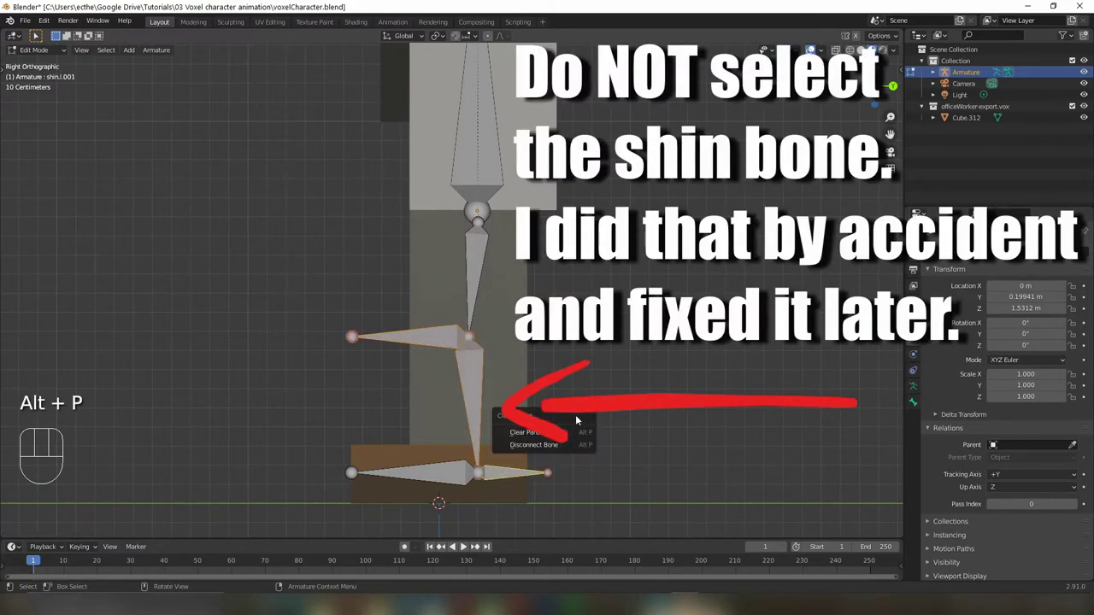
pyautogui.click(525, 431)
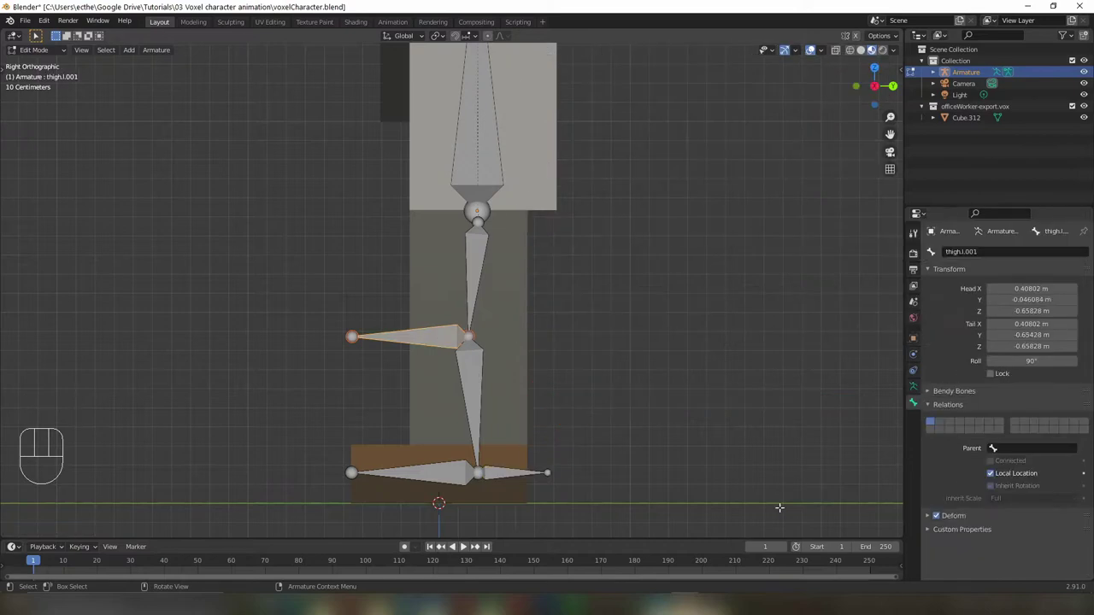
pyautogui.click(937, 518)
pyautogui.click(513, 471)
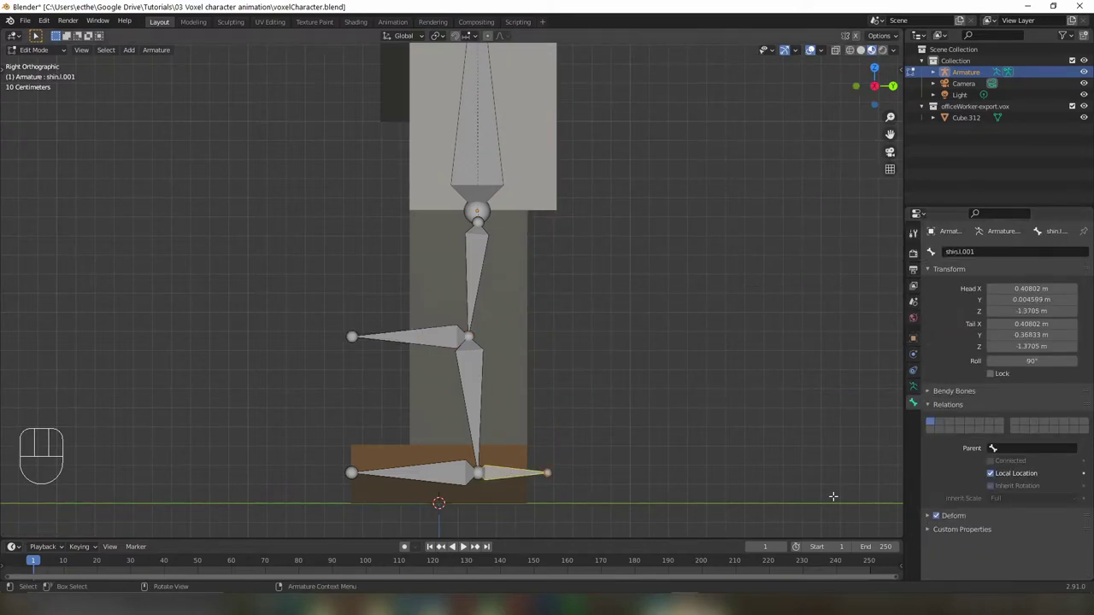
pyautogui.click(936, 516)
# - Rename the control bone behind the ankle as footIK.l
pyautogui.click(991, 252)
pyautogui.write('footIK.l')
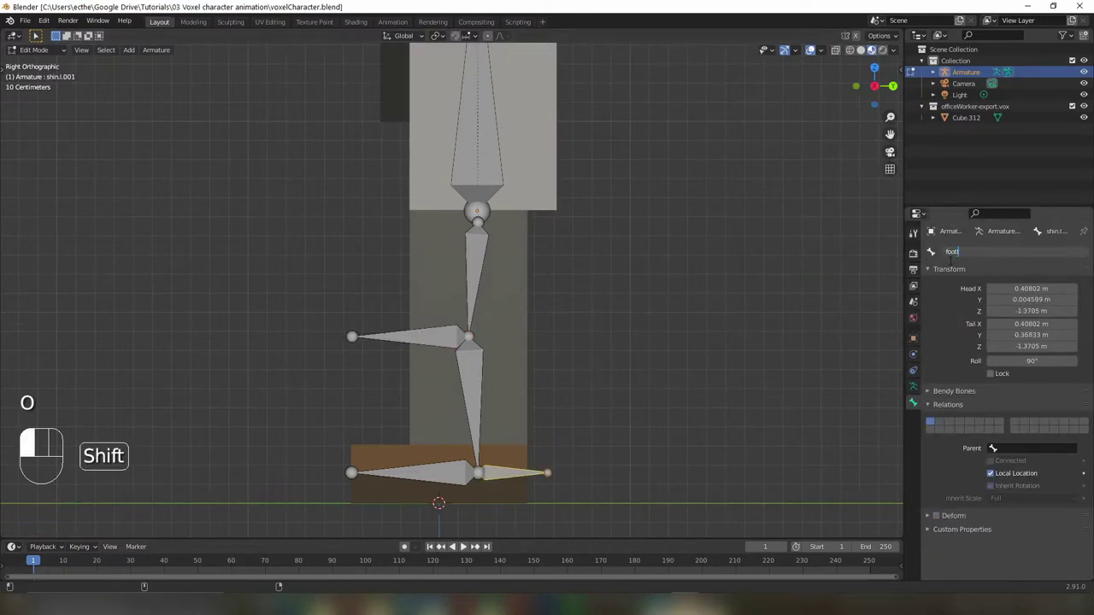
pyautogui.press('Return')
# - Rename the knee control bone as kneeIK.l and move it about 0.76 m farther in front of the knee
pyautogui.click(436, 338)
pyautogui.click(967, 254)
pyautogui.write('kneeIK.l')
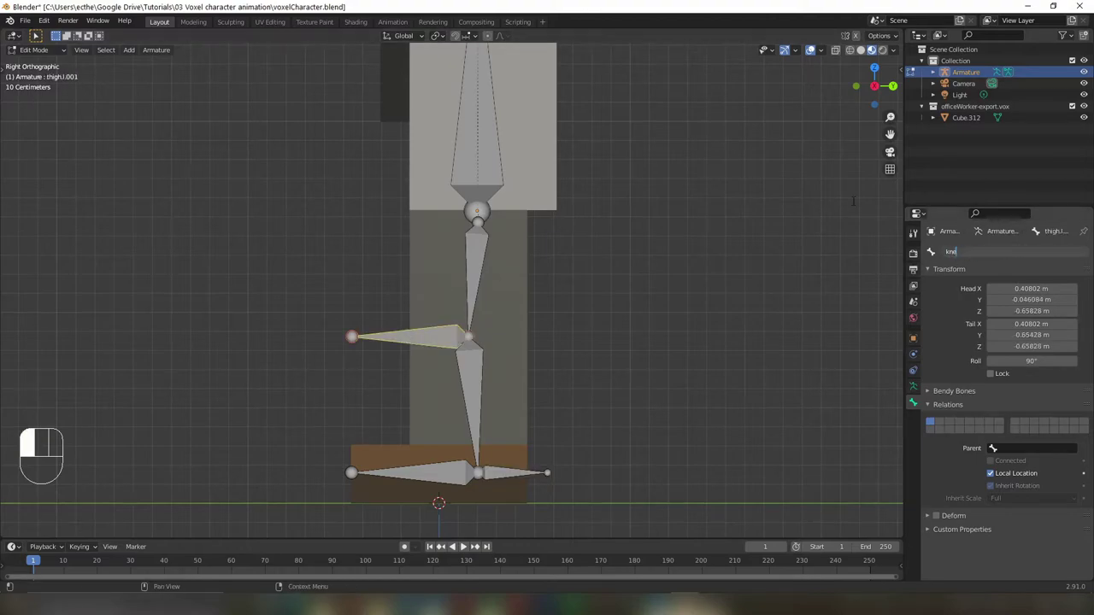
pyautogui.press('Return')
pyautogui.press('g')
pyautogui.click(272, 368)
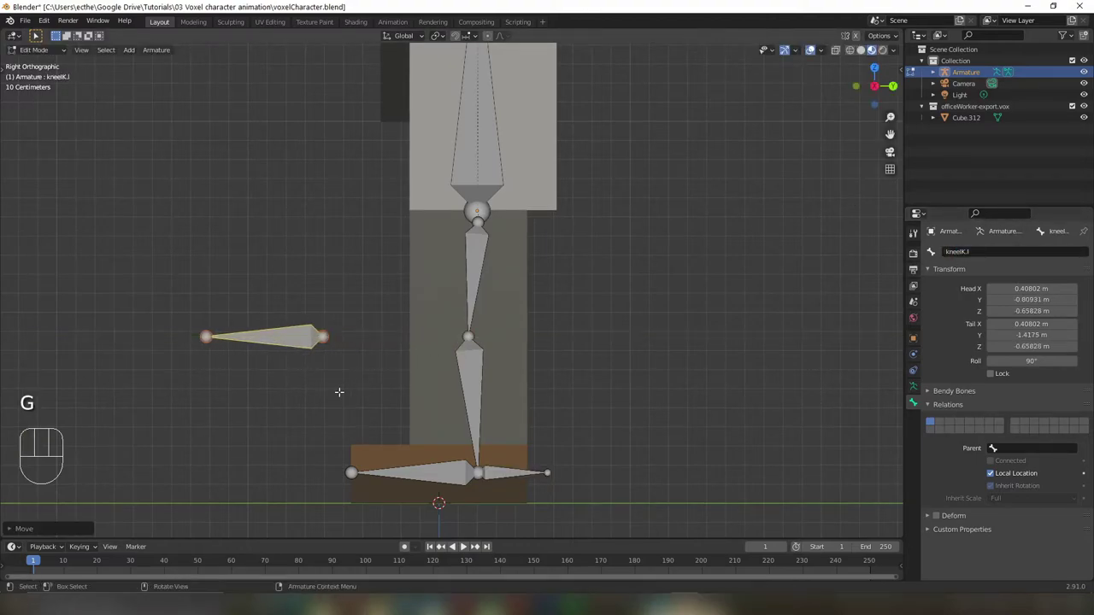
# - In Pose Mode, add an IK constraint to the shin.l bone with footIK.l as its target
pyautogui.click(508, 472)
pyautogui.keyDown('shift'); pyautogui.click(473, 416); pyautogui.keyUp('shift')
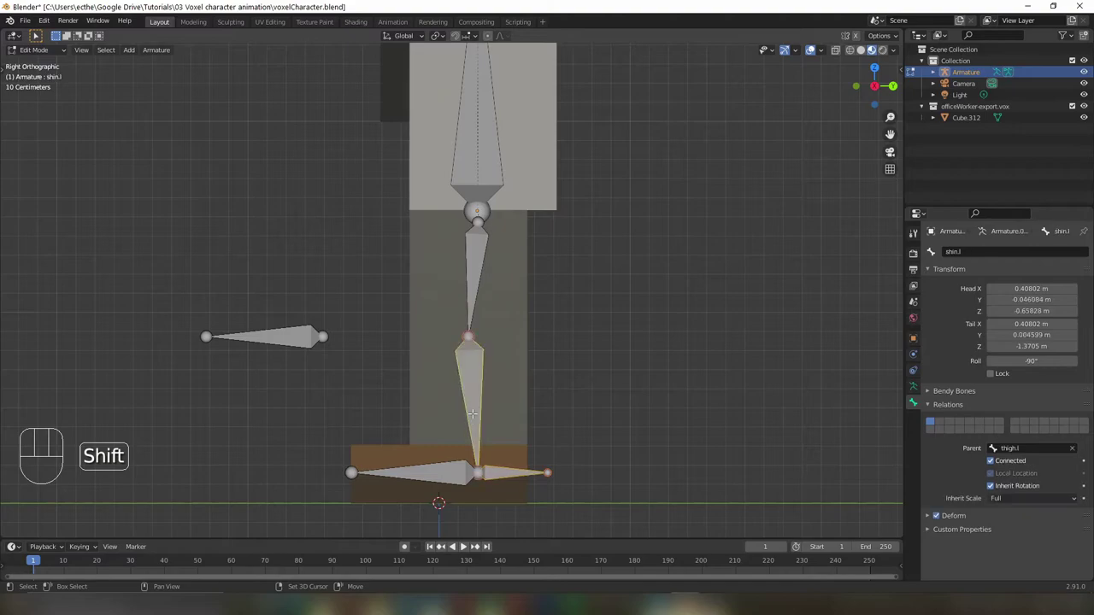
pyautogui.hotkey('ctrl', 'Tab')
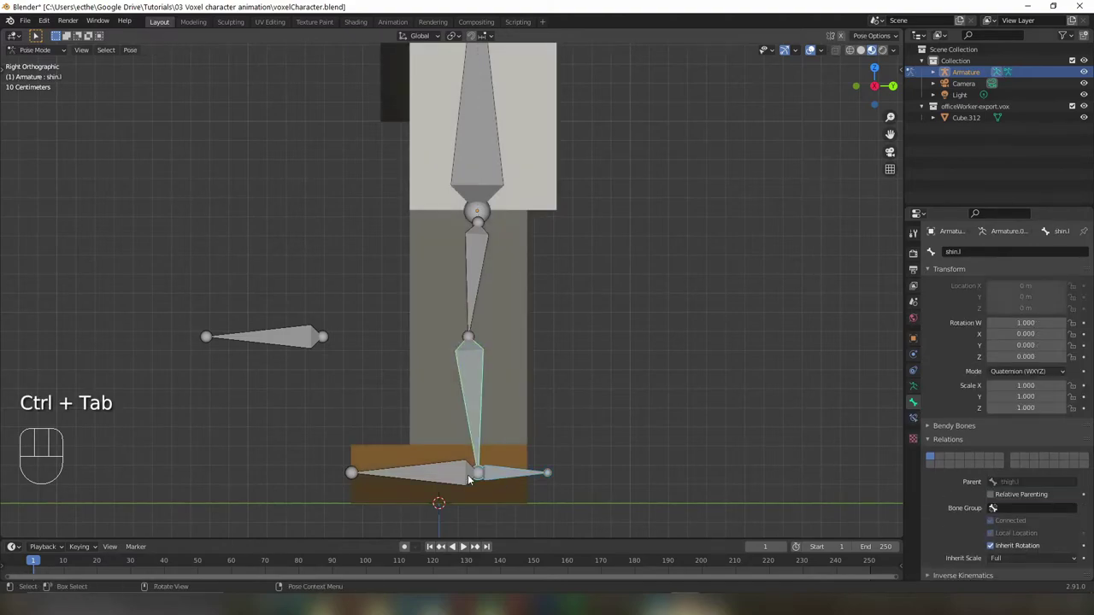
pyautogui.hotkey('shift', 'i')
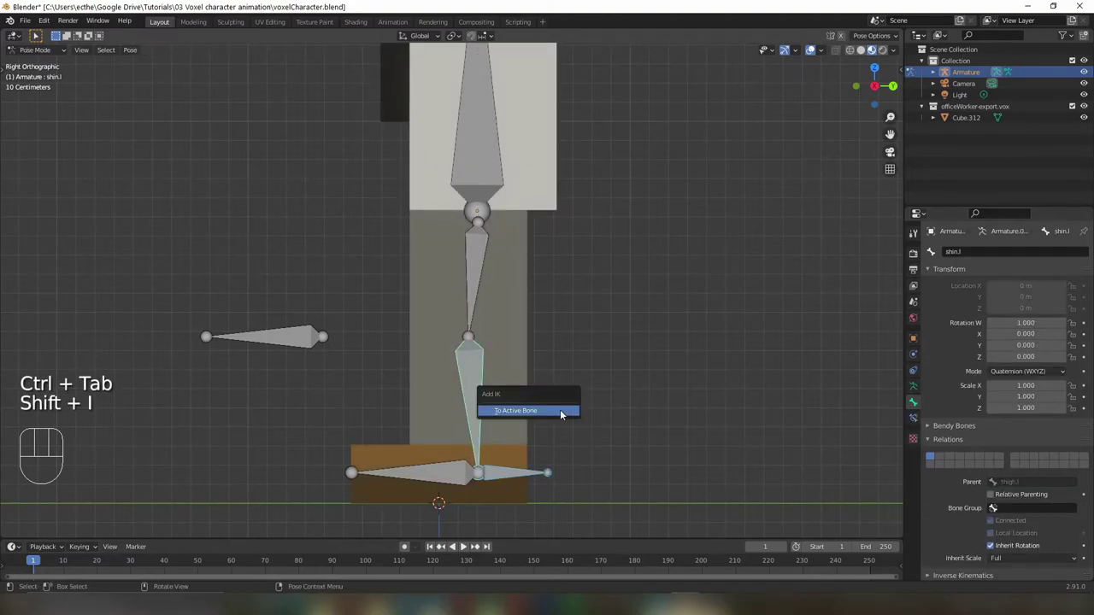
pyautogui.click(561, 412)
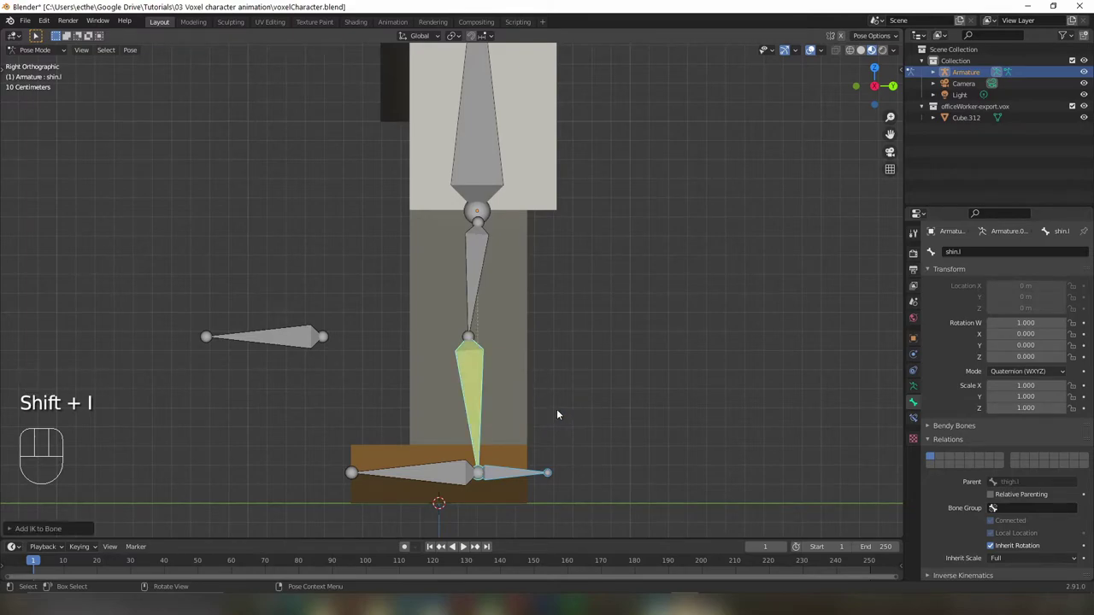
# - Set the pole target of shin.l's IK constraint to Armature with the bone kneeIK.l
pyautogui.click(912, 419)
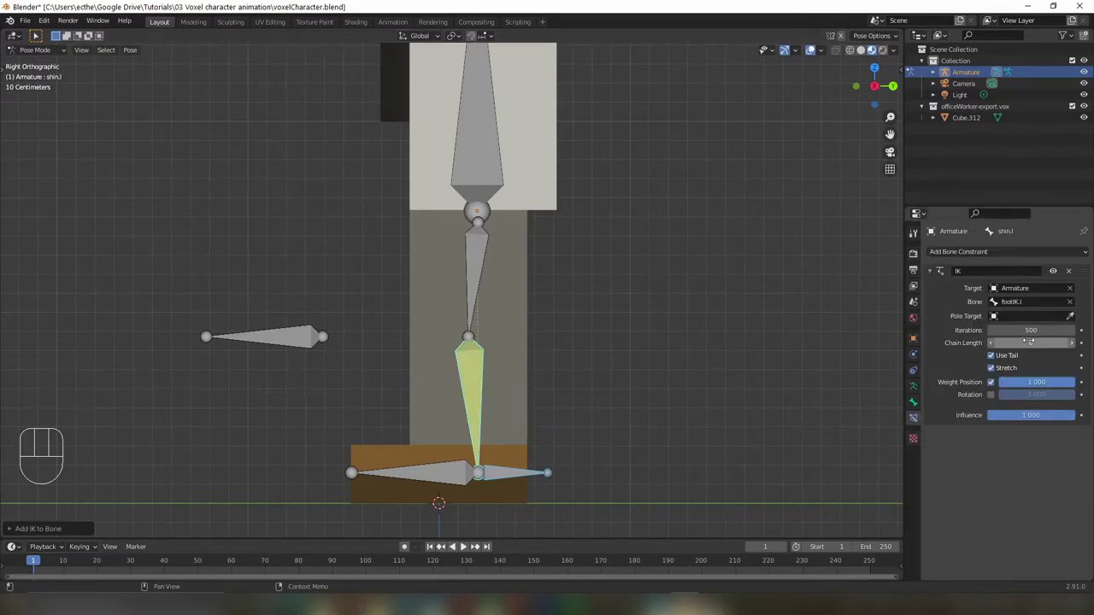
pyautogui.click(1035, 317)
pyautogui.click(1002, 331)
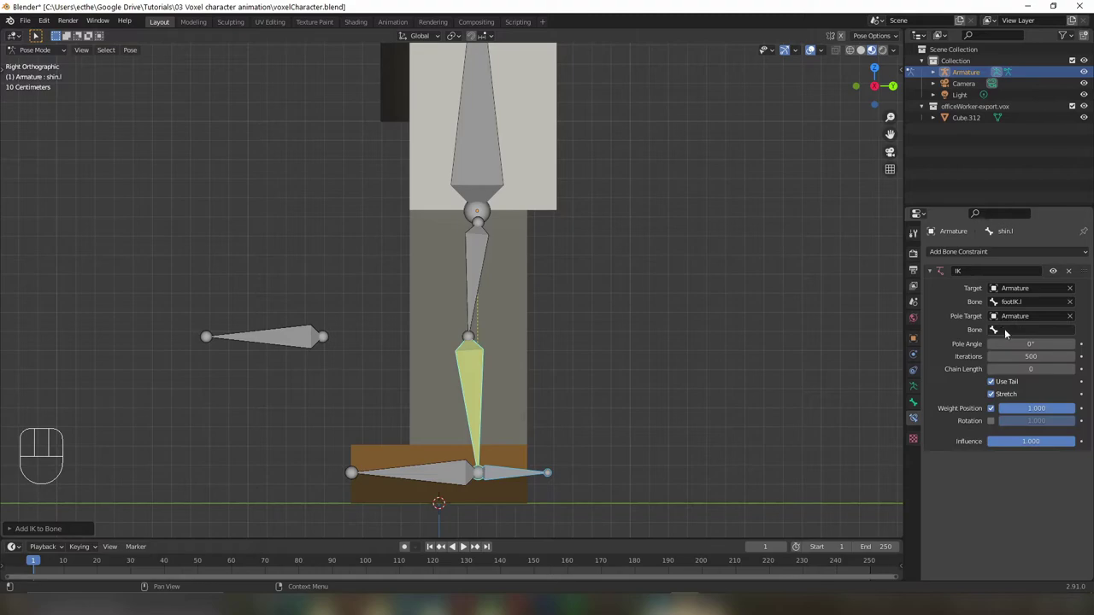
pyautogui.click(1009, 331)
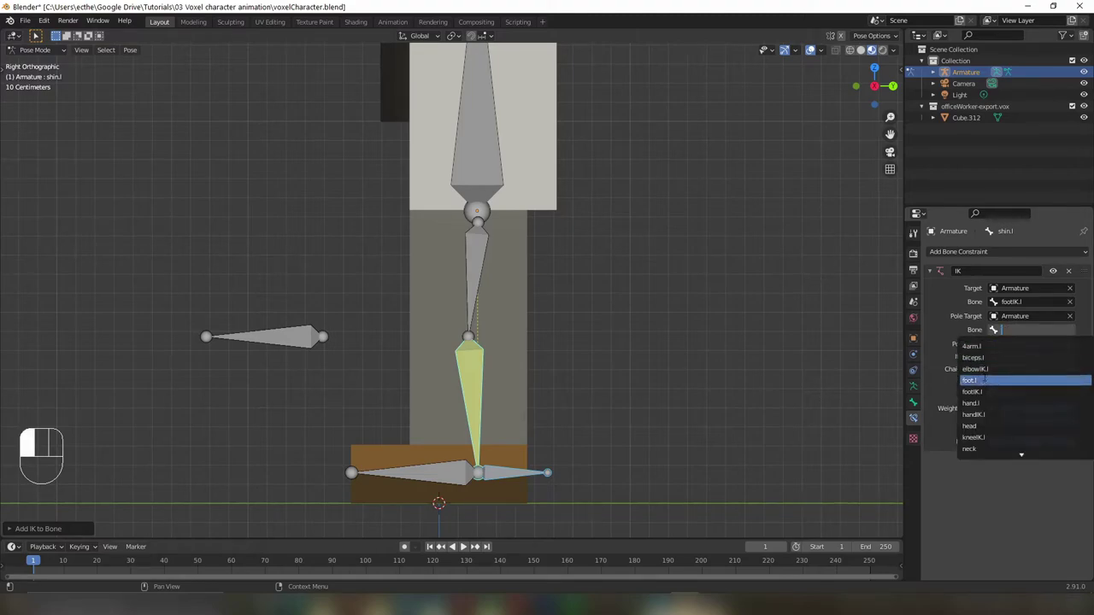
pyautogui.click(982, 439)
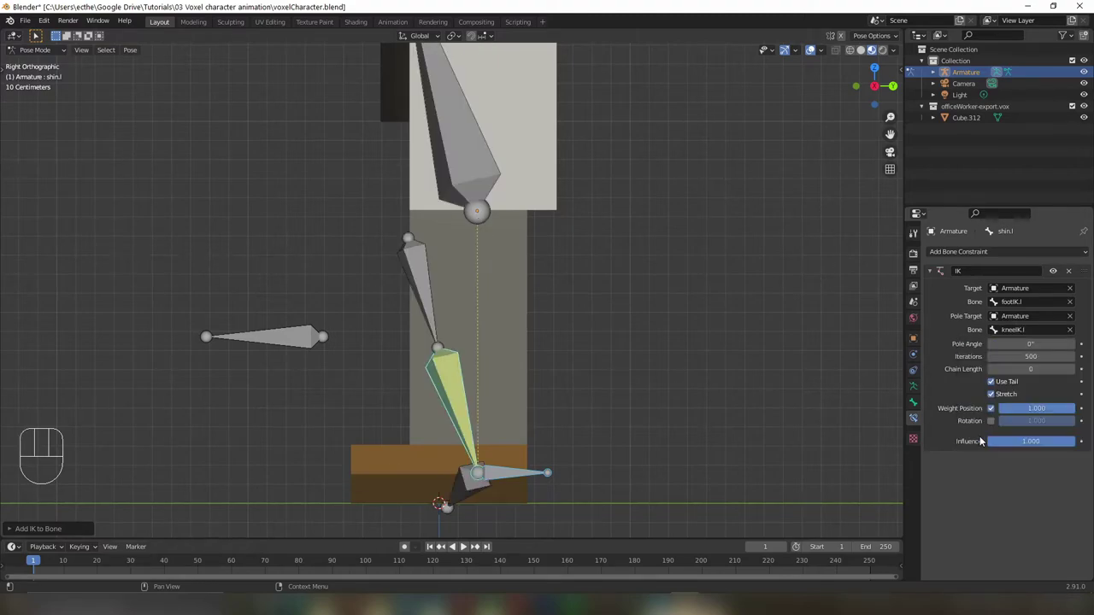
# - Set the IK constraint's chain length to 2 and its pole angle to 180°
pyautogui.click(1073, 370)
pyautogui.click(1072, 370)
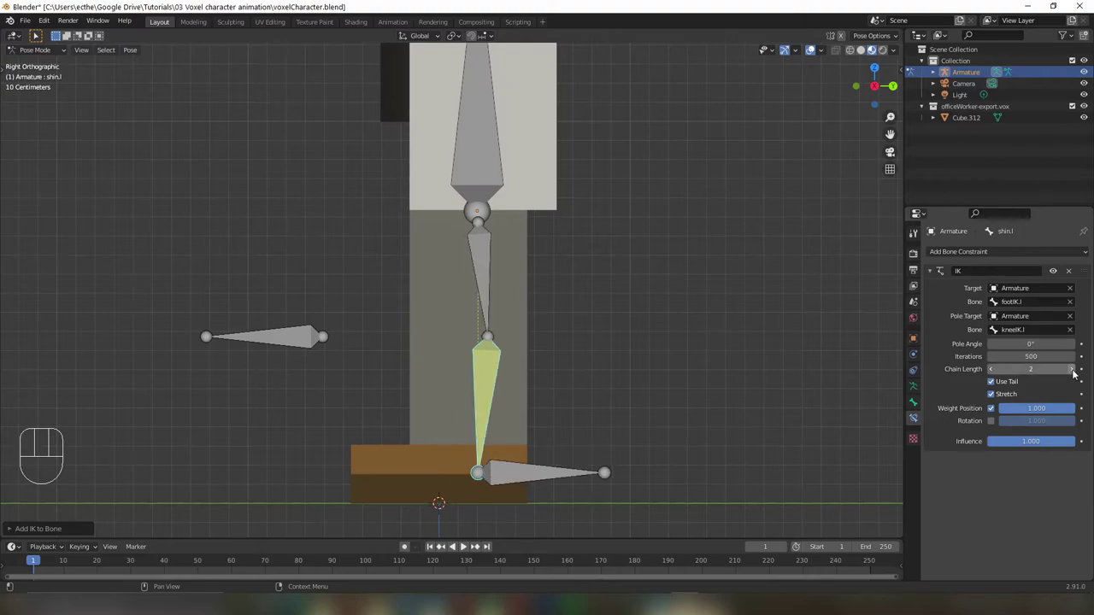
pyautogui.click(1031, 344)
pyautogui.write('180')
pyautogui.press('Return')
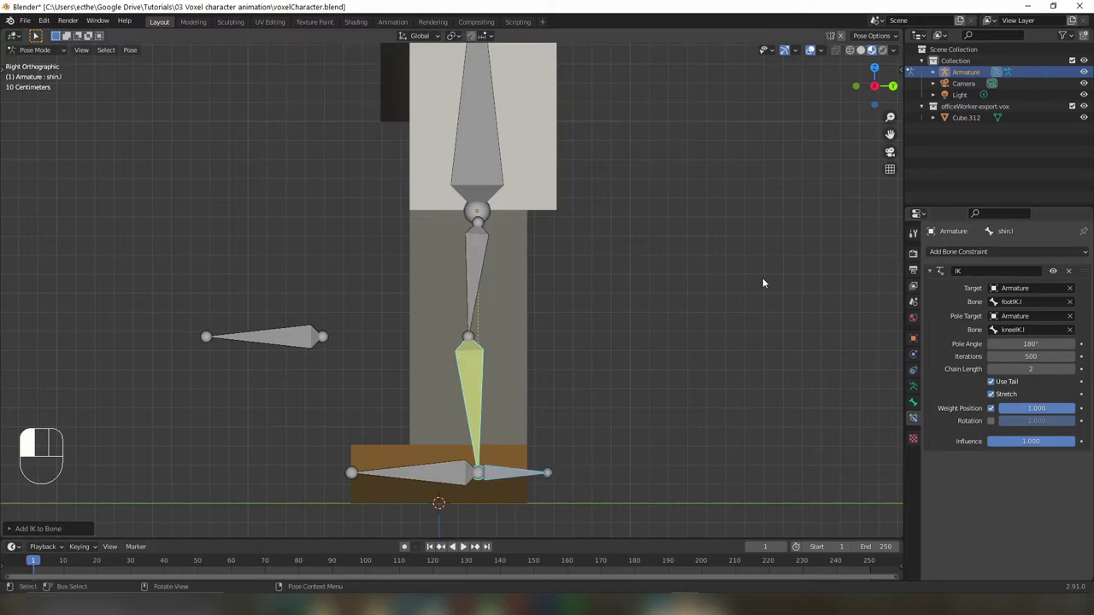
# - Raise footIK.l and move kneeIK.l to test how the leg bends, and reset all bones to the rest pose
pyautogui.click(513, 473)
pyautogui.press('g')
pyautogui.click(513, 429)
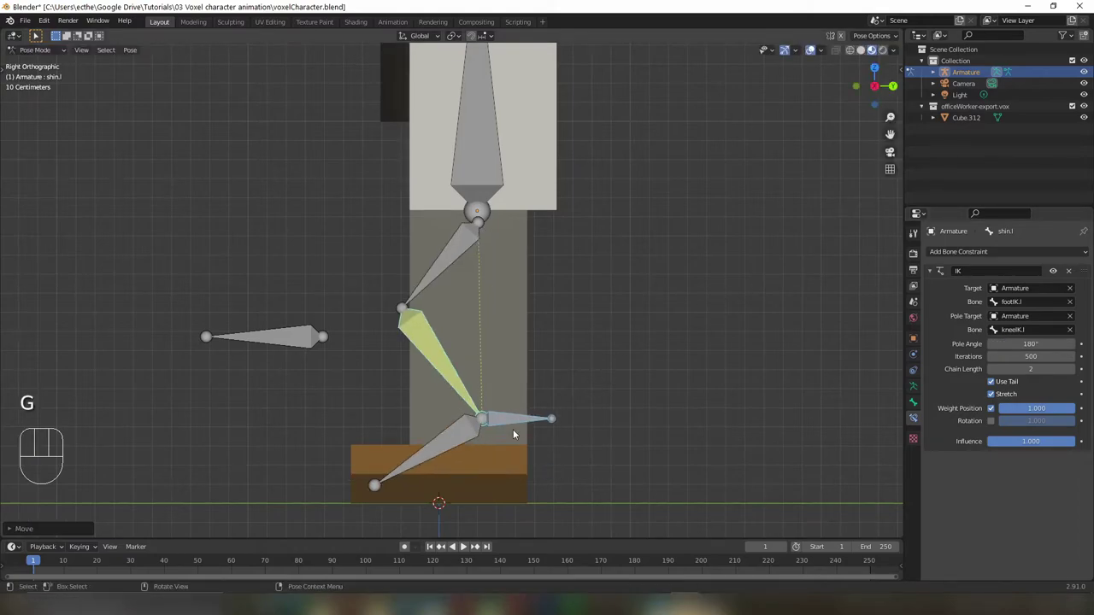
pyautogui.moveTo(512, 429); pyautogui.dragTo(510, 384, button='middle')
pyautogui.click(436, 352)
pyautogui.moveTo(436, 355); pyautogui.dragTo(485, 390, button='middle')
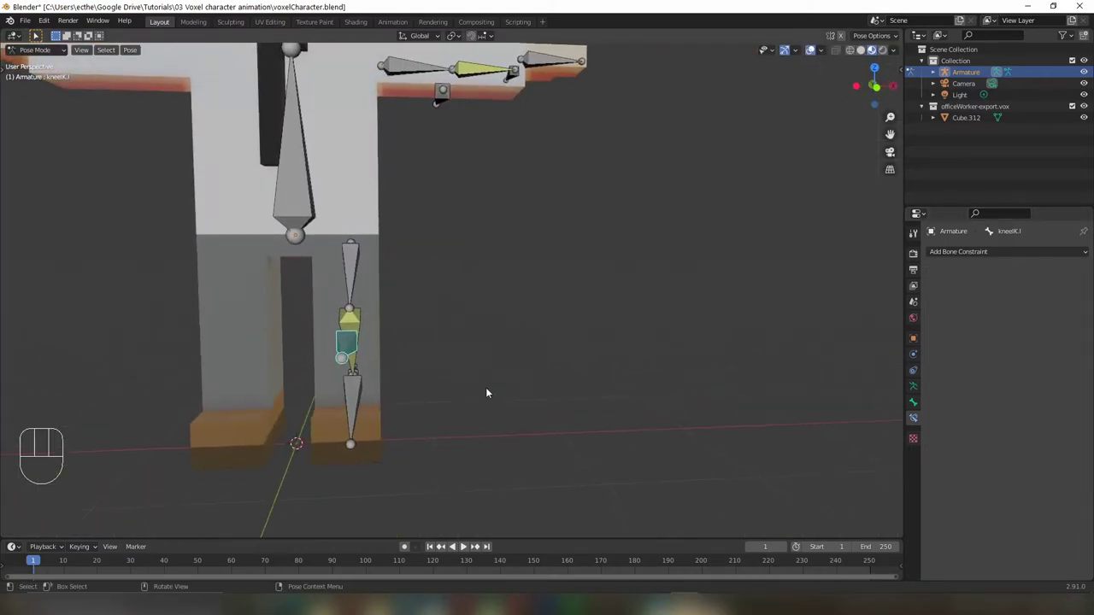
pyautogui.press('g')
pyautogui.rightClick(564, 371)
pyautogui.moveTo(562, 373); pyautogui.dragTo(439, 362, button='middle')
pyautogui.press('a')
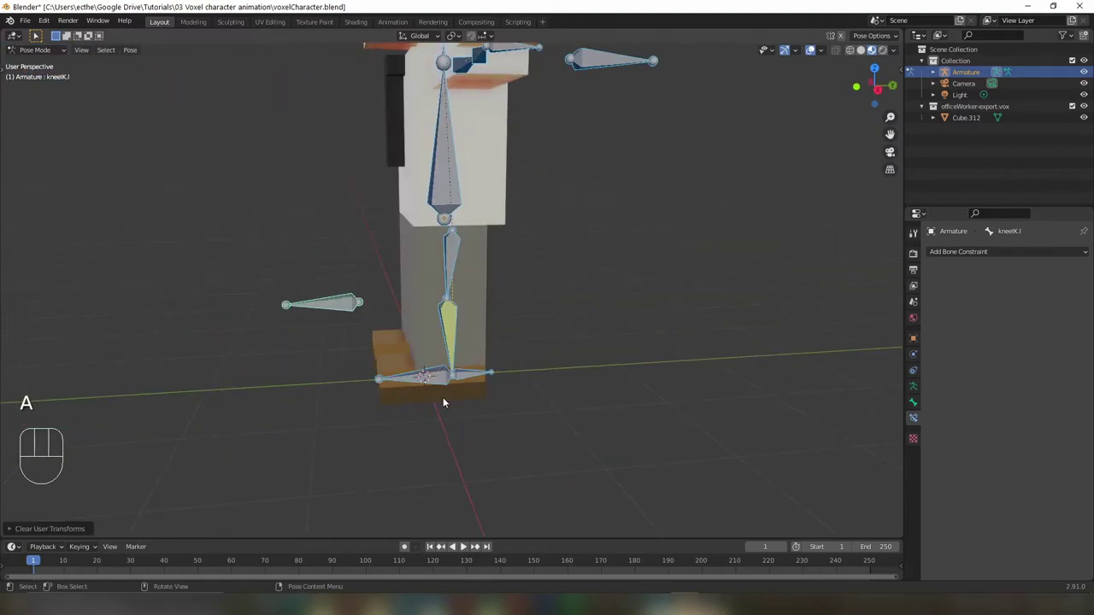
# - In Edit Mode, try to parent footIK.l to foot.l with Keep Offset
pyautogui.press('Tab')
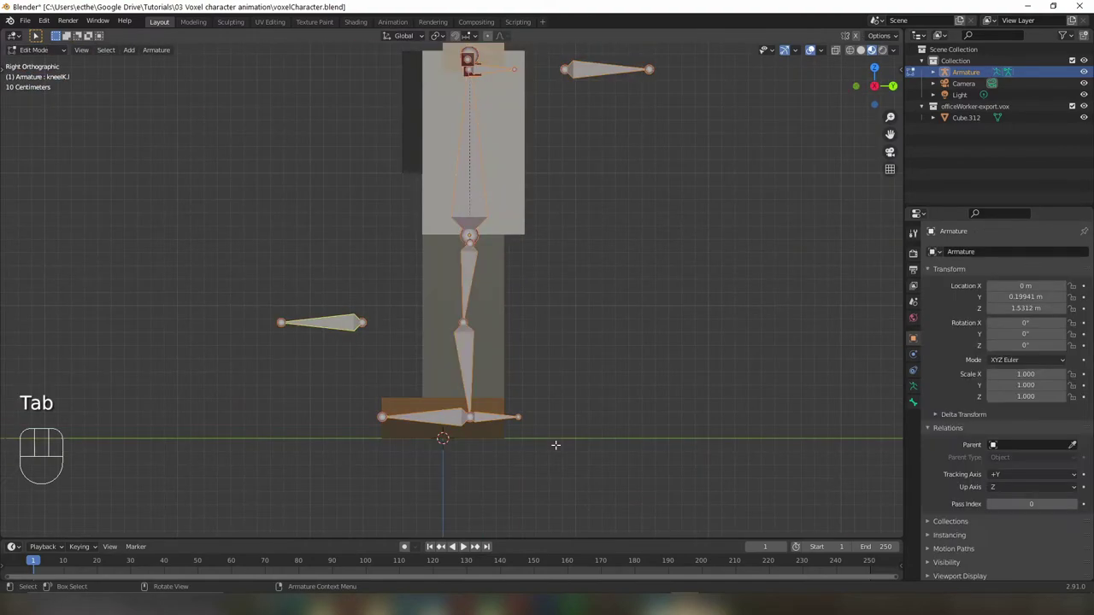
pyautogui.click(492, 417)
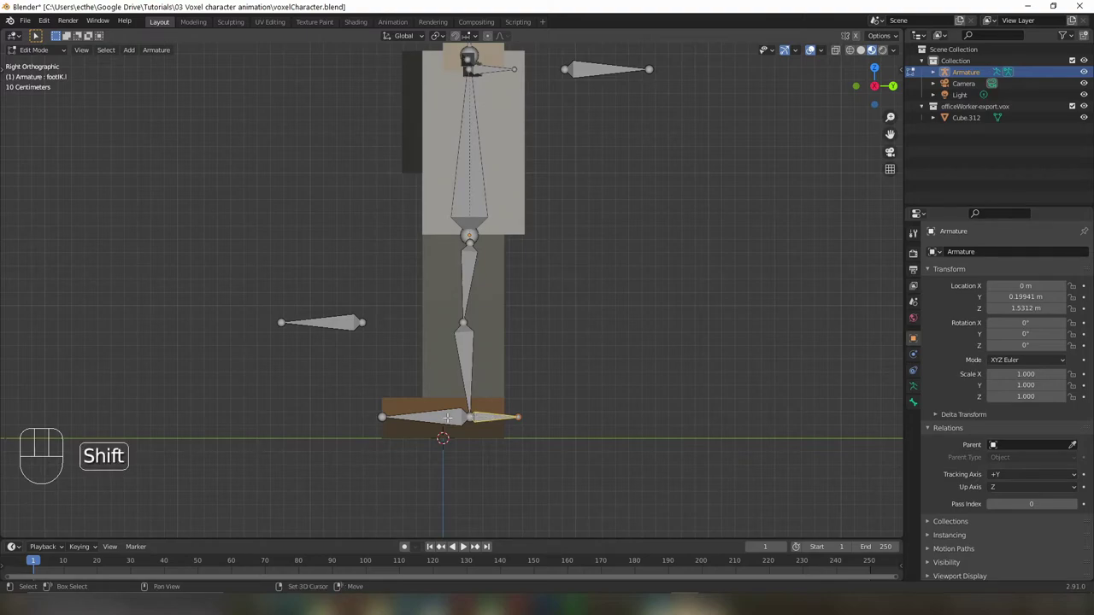
pyautogui.hotkey('ctrl', 'p')
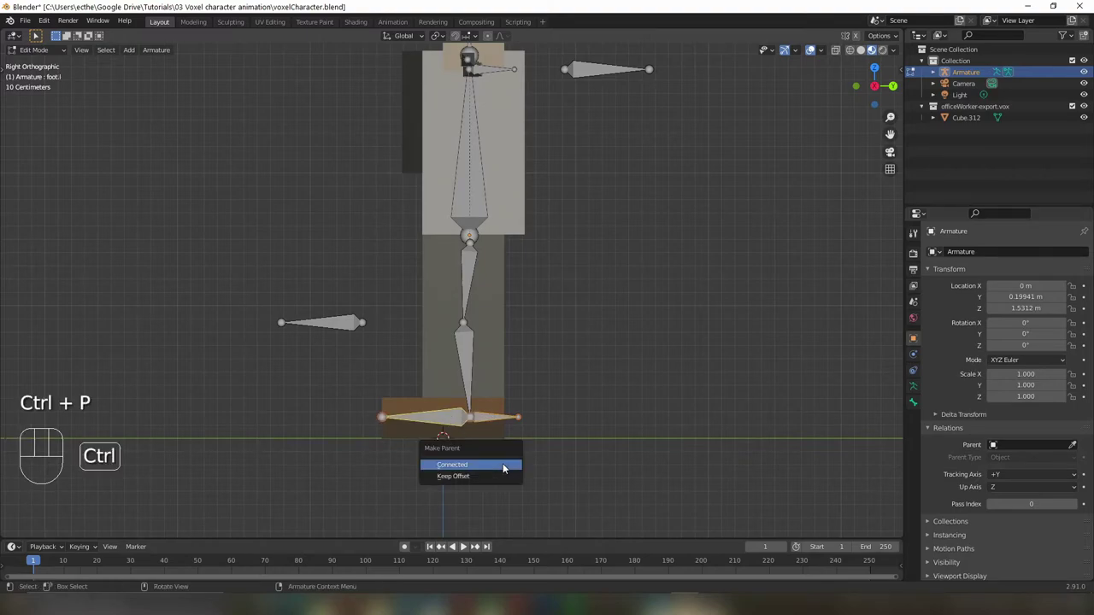
pyautogui.click(495, 476)
# - Return to Pose Mode and add a Copy Location constraint to the foot.l bone
pyautogui.hotkey('ctrl', 'Tab')
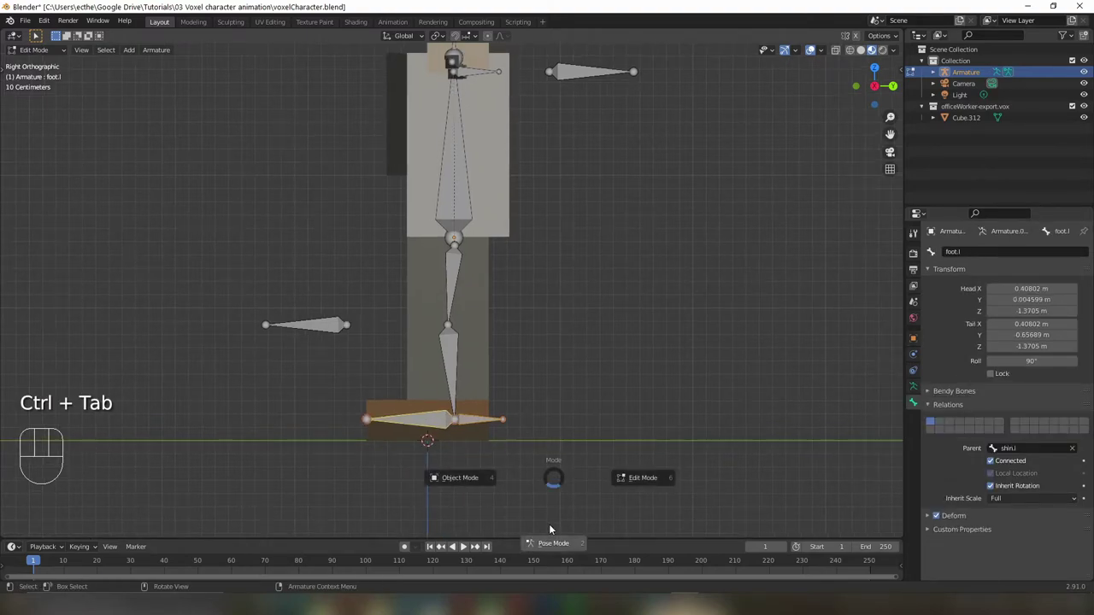
pyautogui.click(552, 540)
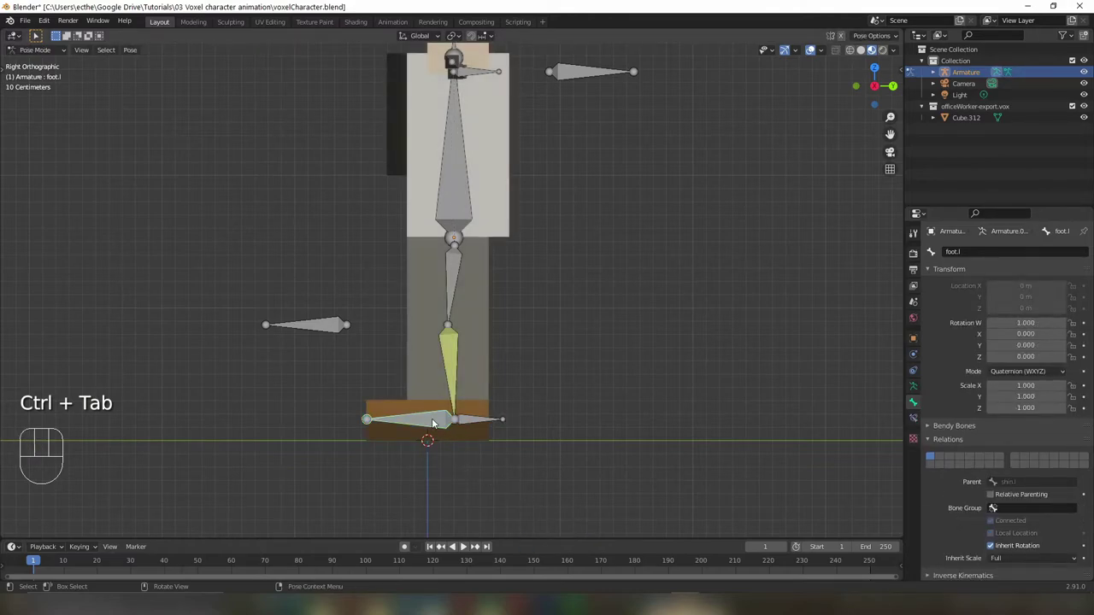
pyautogui.click(913, 418)
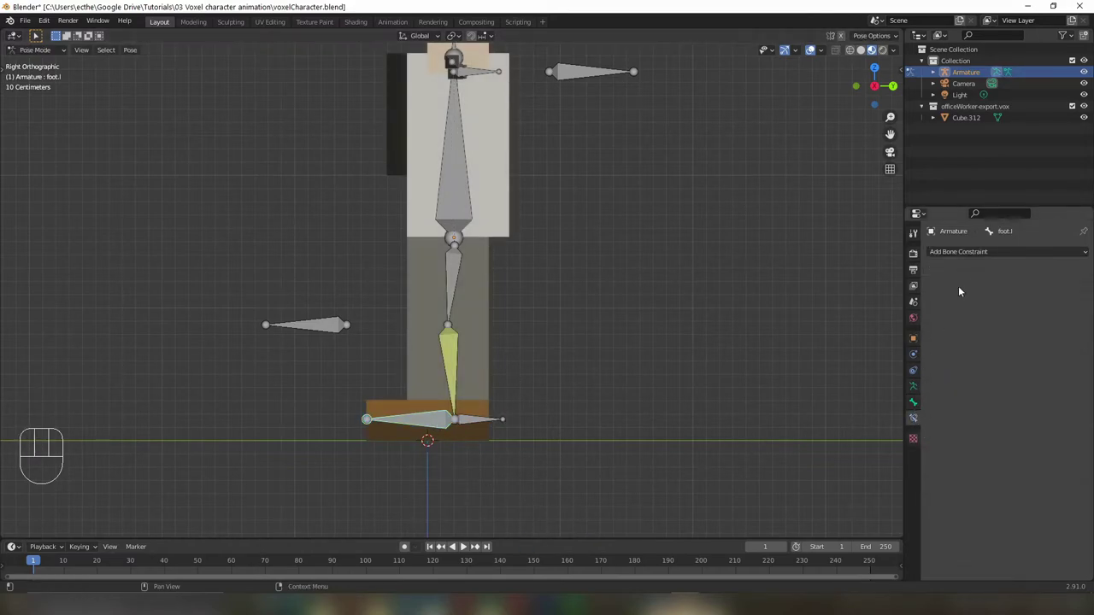
pyautogui.click(971, 251)
pyautogui.click(890, 283)
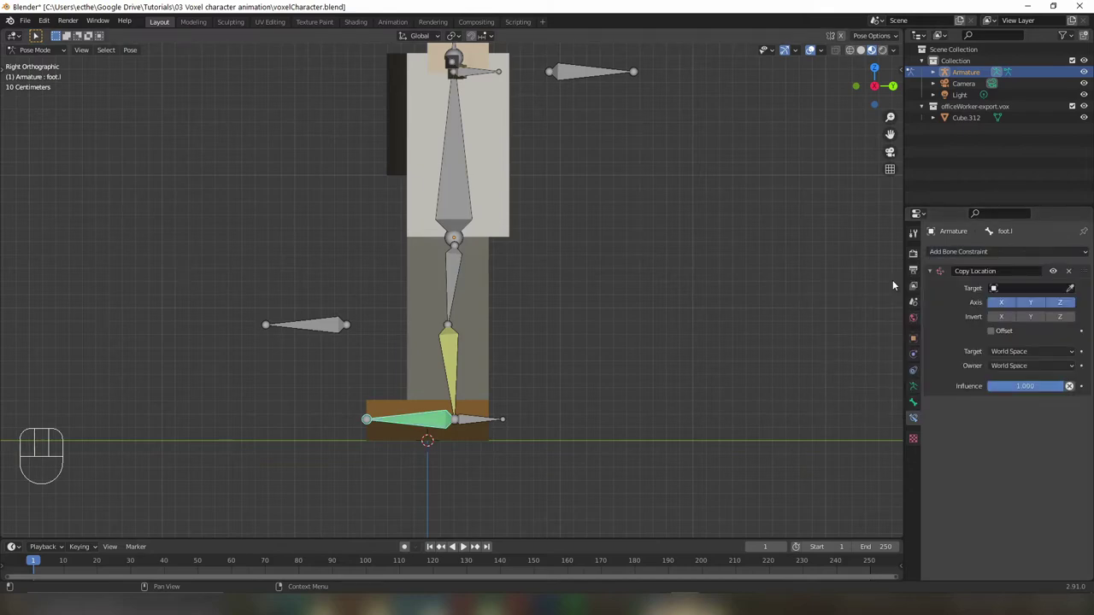
# - Set the Copy Location constraint's target to Armature and its bone to shin.l
pyautogui.click(1006, 288)
pyautogui.click(979, 305)
pyautogui.click(1009, 302)
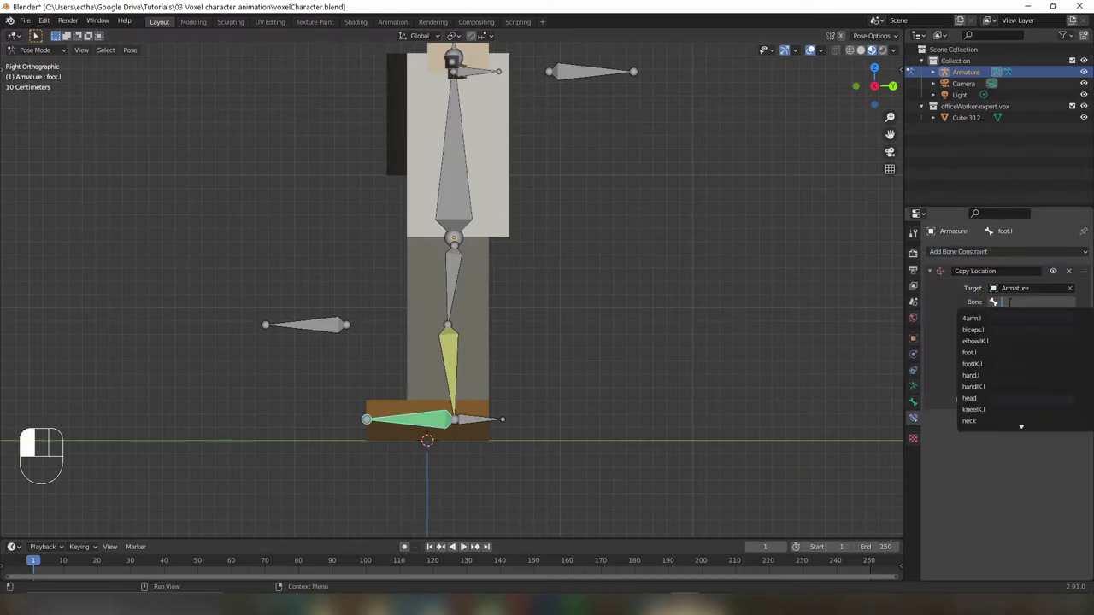
pyautogui.scroll(-10, 1008, 302)
pyautogui.click(972, 398)
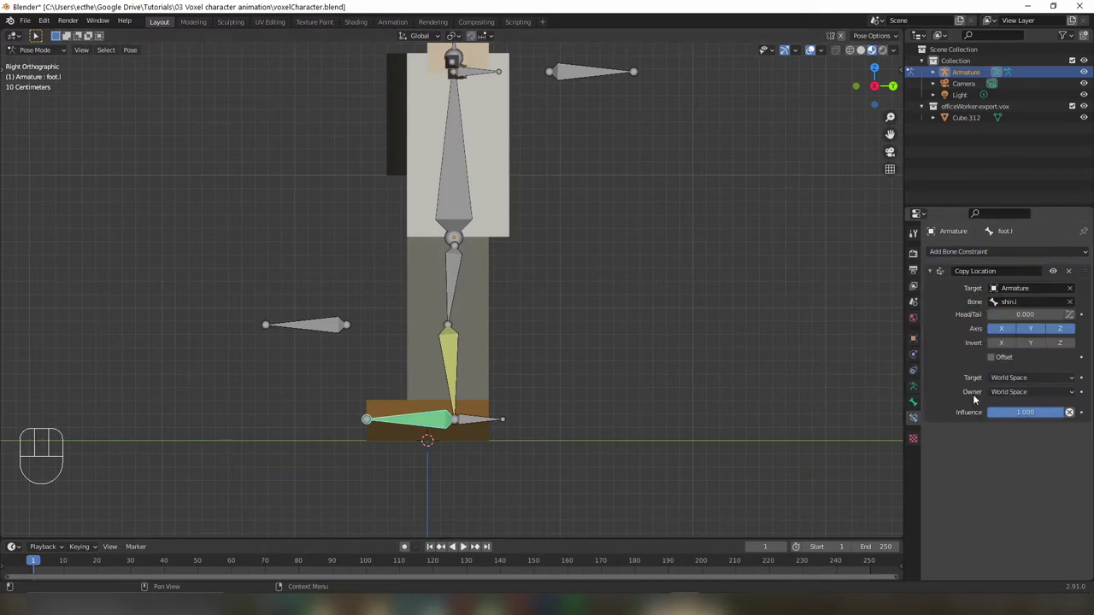
# - Move the footIK.l and kneeIK.l bones to test how the leg and foot follow, and reset the pose
pyautogui.click(479, 421)
pyautogui.press('g')
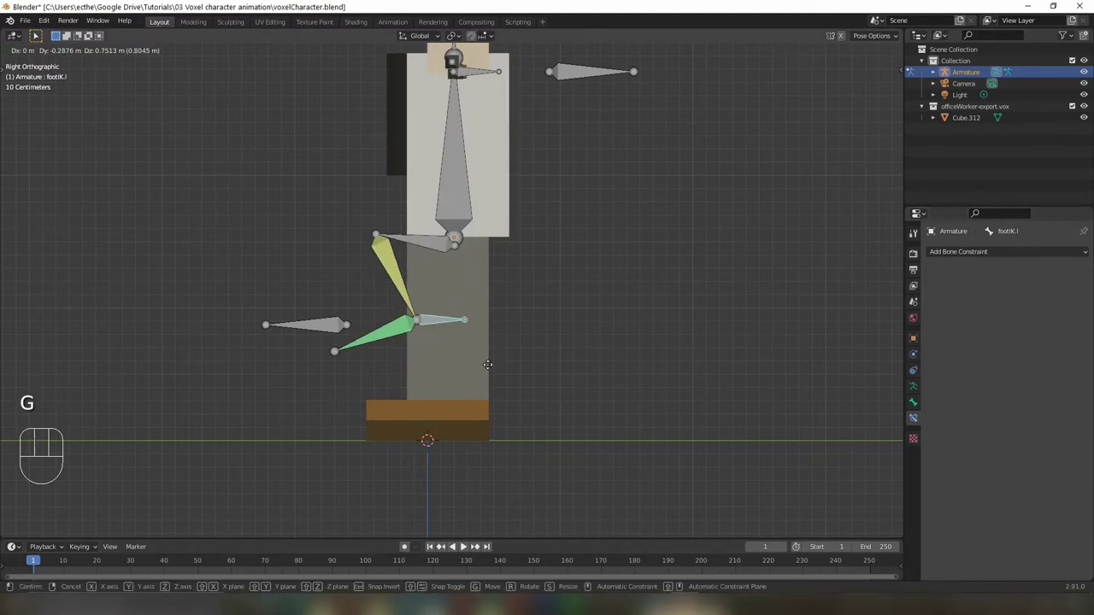
pyautogui.click(491, 407)
pyautogui.moveTo(487, 403); pyautogui.dragTo(582, 419, button='middle')
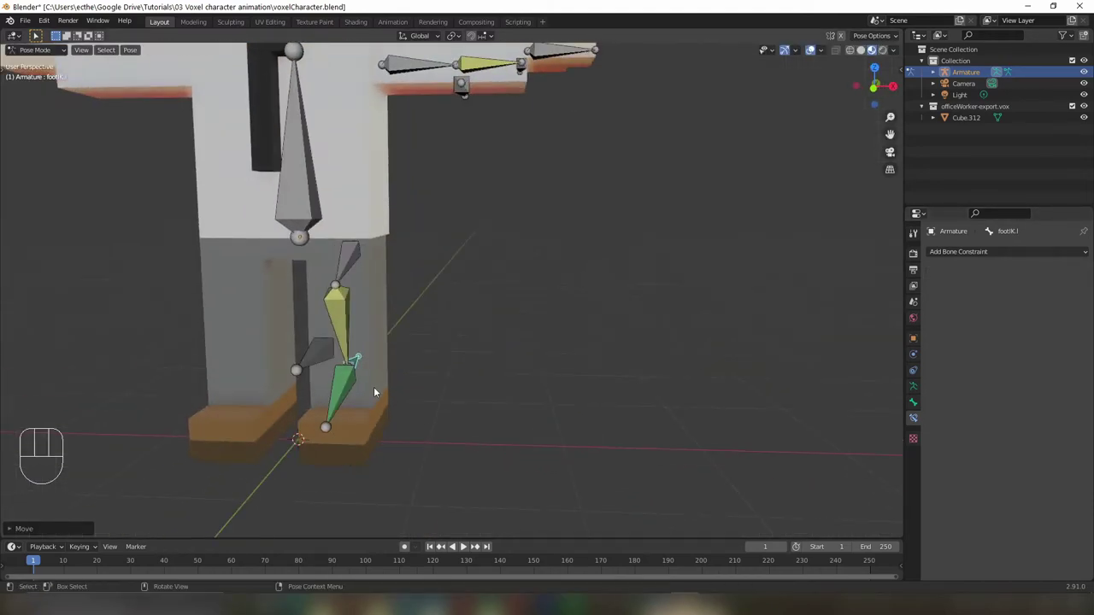
pyautogui.click(305, 365)
pyautogui.press('g')
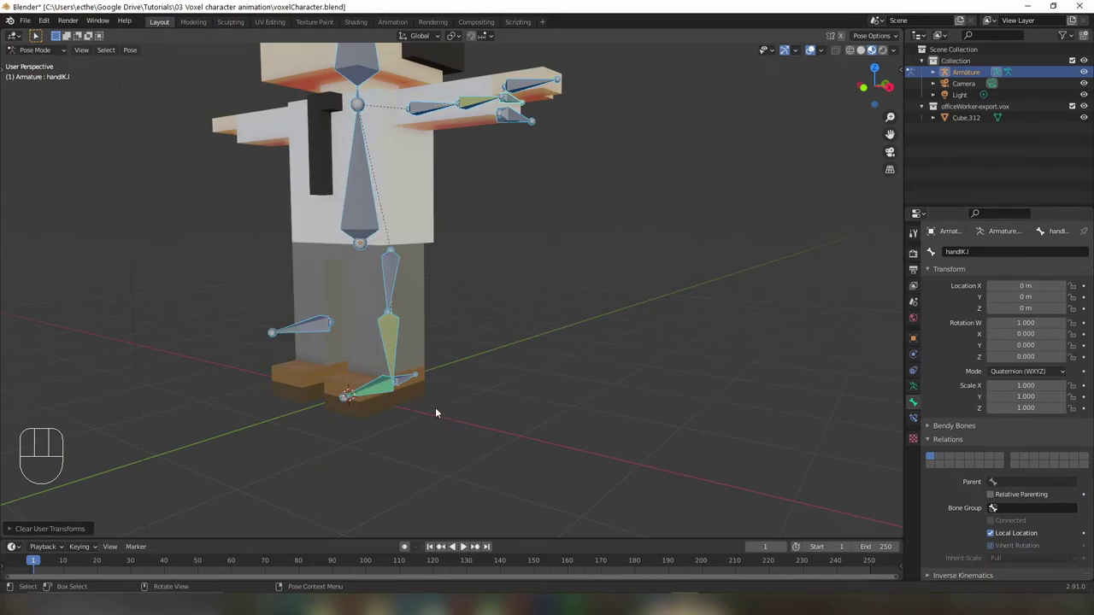
# - In Edit Mode and front view, select all the .l arm and leg bones and symmetrize them to the opposite side
pyautogui.press('Tab')
pyautogui.press('KP_1')
pyautogui.scroll(-2, 422, 382)
pyautogui.keyDown('shift'); pyautogui.moveTo(428, 349); pyautogui.dragTo(469, 457, button='middle'); pyautogui.keyUp('shift')
pyautogui.moveTo(412, 84); pyautogui.dragTo(634, 532)
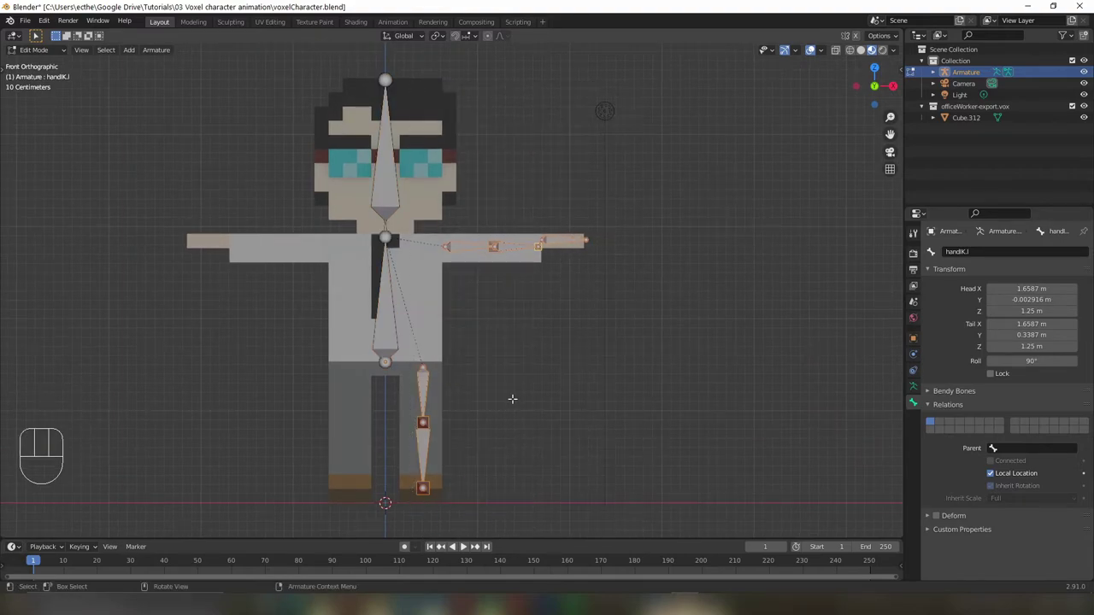
pyautogui.rightClick(426, 383)
pyautogui.click(401, 451)
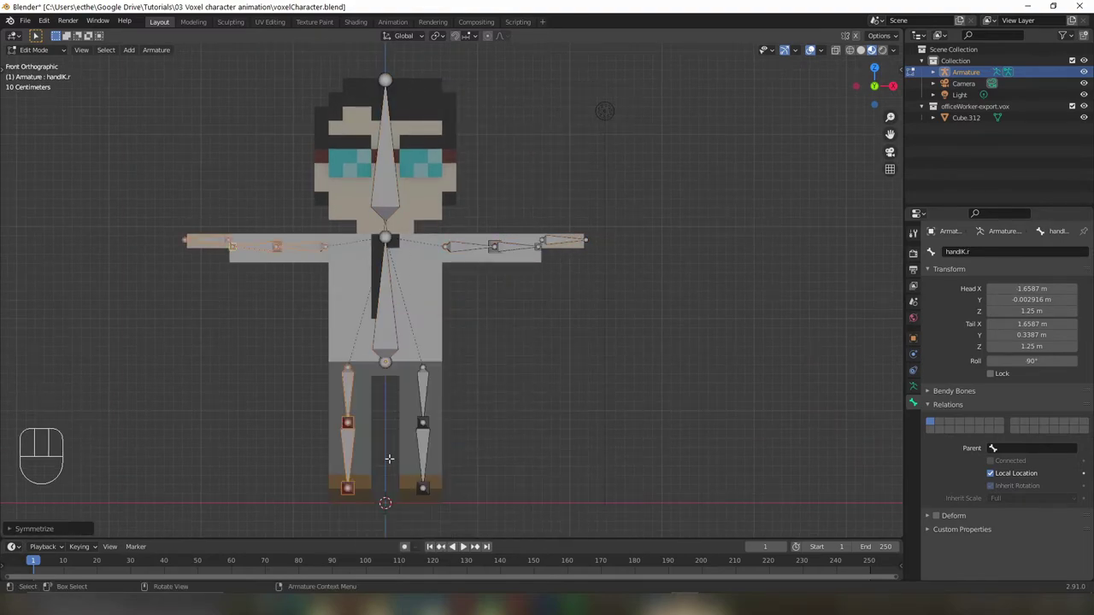
# - Switch the symmetrized armature back to Pose Mode
pyautogui.moveTo(277, 379); pyautogui.dragTo(360, 394, button='middle')
pyautogui.hotkey('ctrl', 'Tab')
pyautogui.click(363, 445)
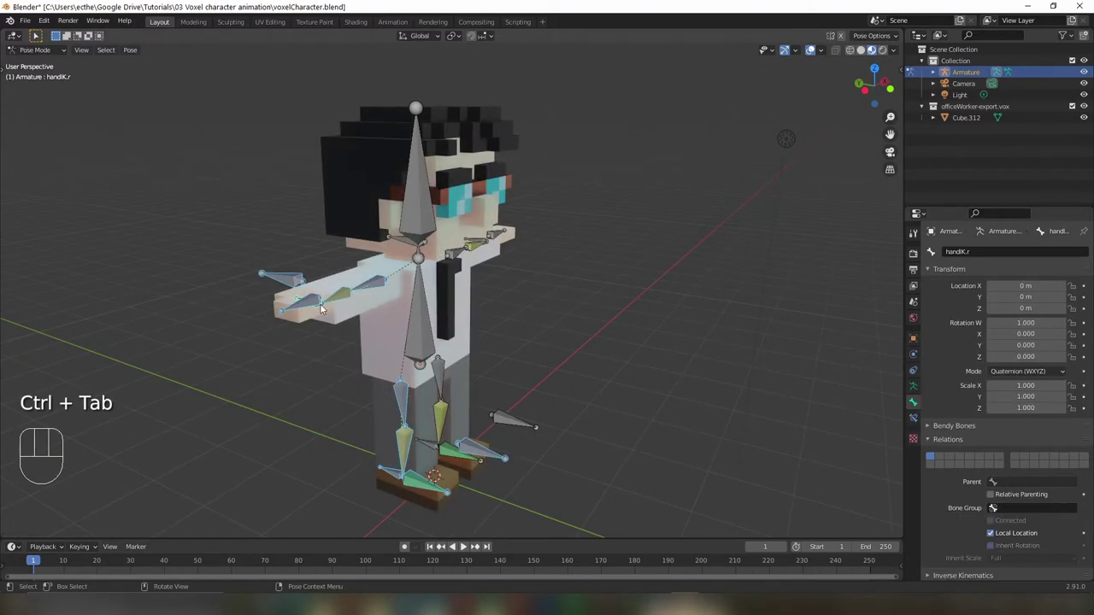
# - Move the right-side hand, knee and foot IK bones to test the mirrored limbs, and clear all bones' transforms to reset the pose
pyautogui.click(299, 299)
pyautogui.moveTo(299, 299); pyautogui.dragTo(528, 301, button='middle')
pyautogui.click(489, 391)
pyautogui.press('g')
pyautogui.rightClick(675, 390)
pyautogui.click(471, 473)
pyautogui.press('g')
pyautogui.click(494, 467)
pyautogui.moveTo(534, 441); pyautogui.dragTo(377, 438, button='middle')
pyautogui.click(363, 412)
pyautogui.press('g')
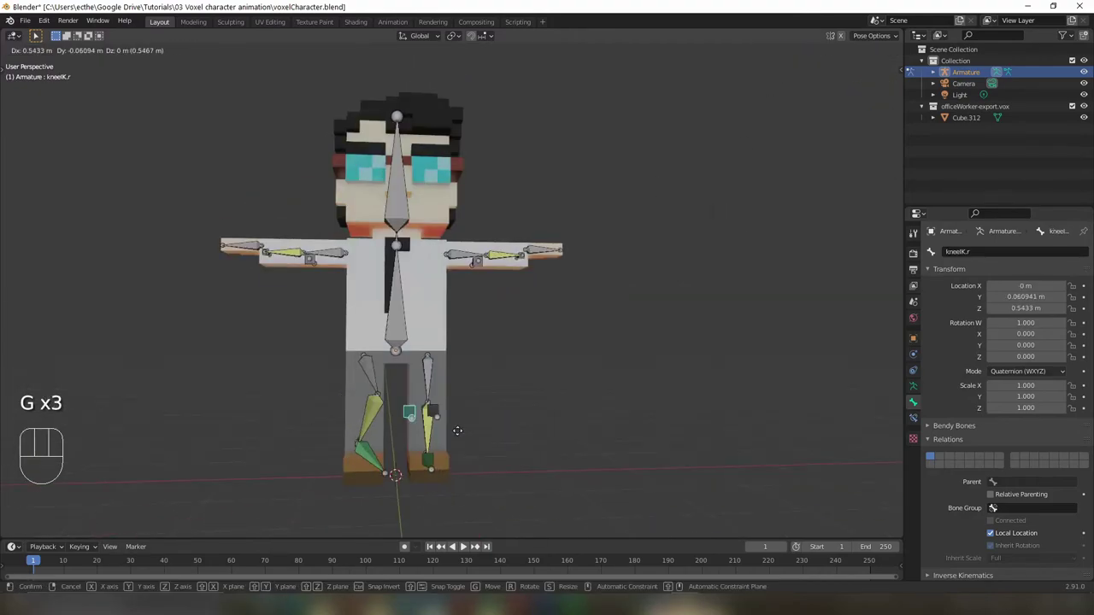
pyautogui.rightClick(449, 432)
pyautogui.moveTo(300, 442); pyautogui.dragTo(429, 436, button='middle')
pyautogui.press('a')
pyautogui.rightClick(448, 427)
pyautogui.click(449, 427)
pyautogui.scroll(-1, 640, 374)
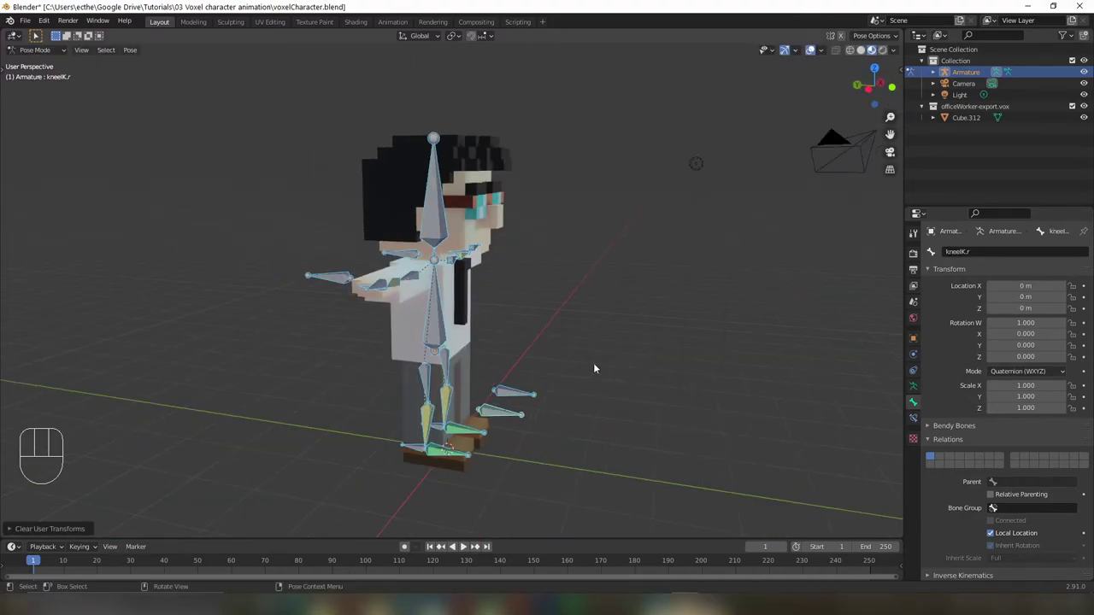
# - In Object Mode, duplicate the armature and offset the copy along the X axis, well clear of the character
pyautogui.hotkey('ctrl', 'Tab')
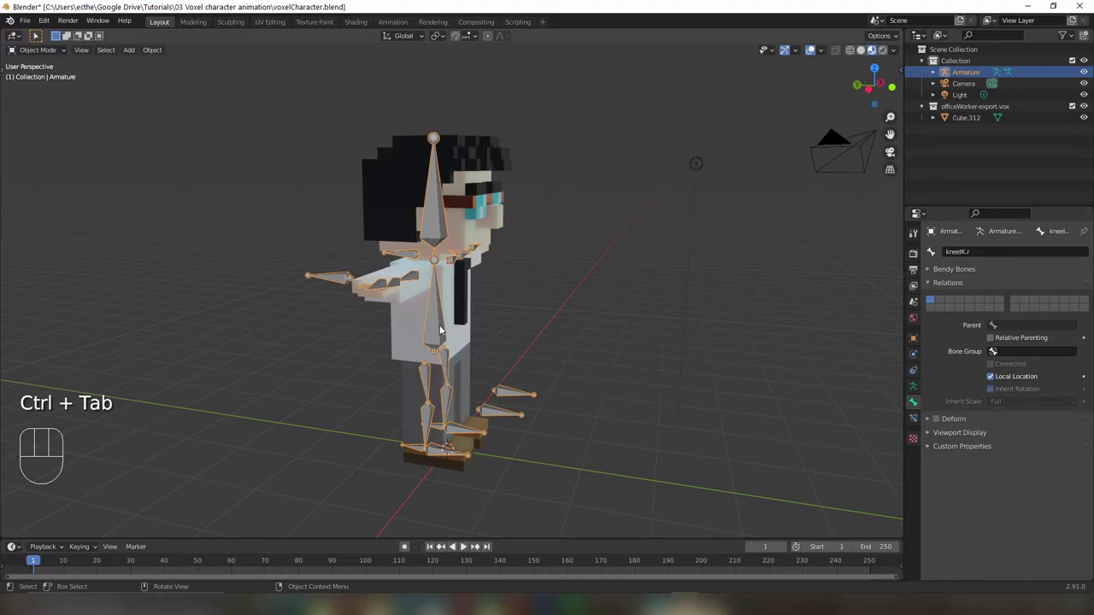
pyautogui.moveTo(495, 362); pyautogui.dragTo(471, 355, button='middle')
pyautogui.hotkey('shift', 'd')
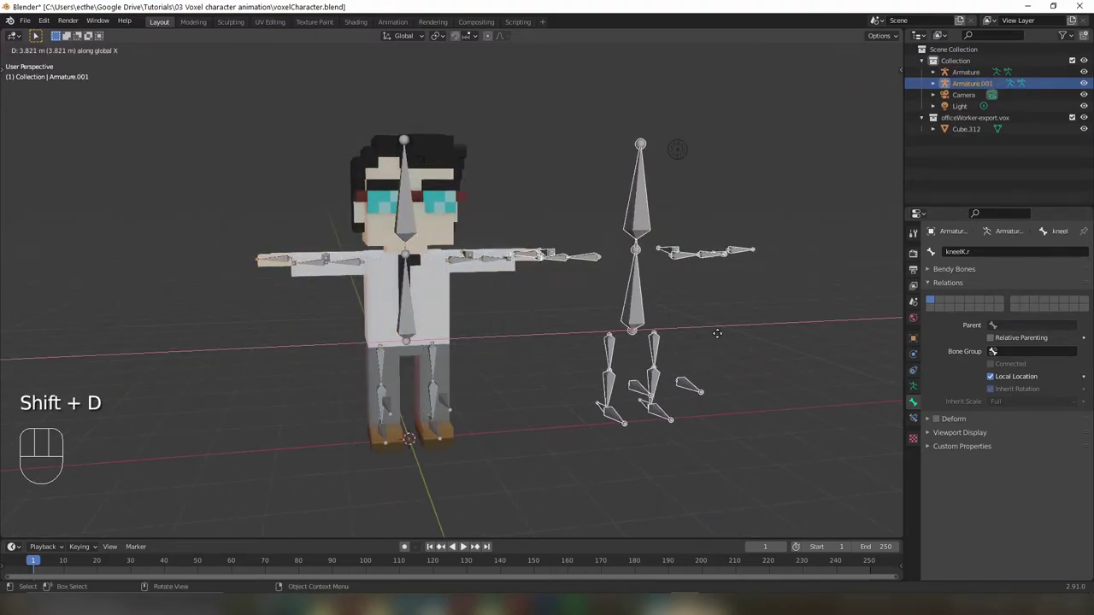
pyautogui.click(837, 324)
# - Move the duplicate armature into a new collection named backup and hide that collection
pyautogui.press('m')
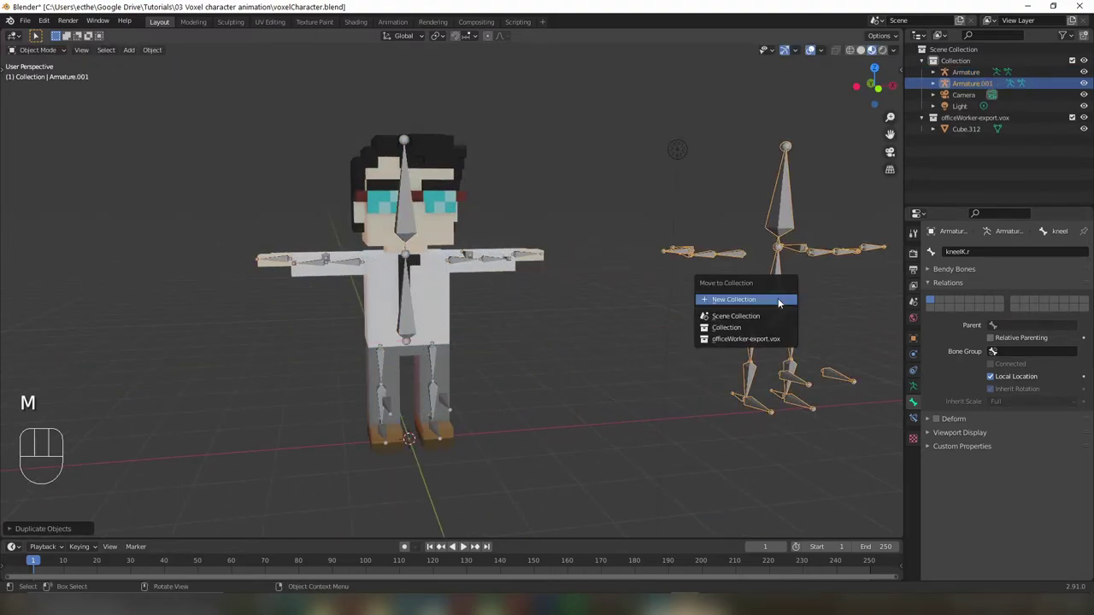
pyautogui.click(778, 298)
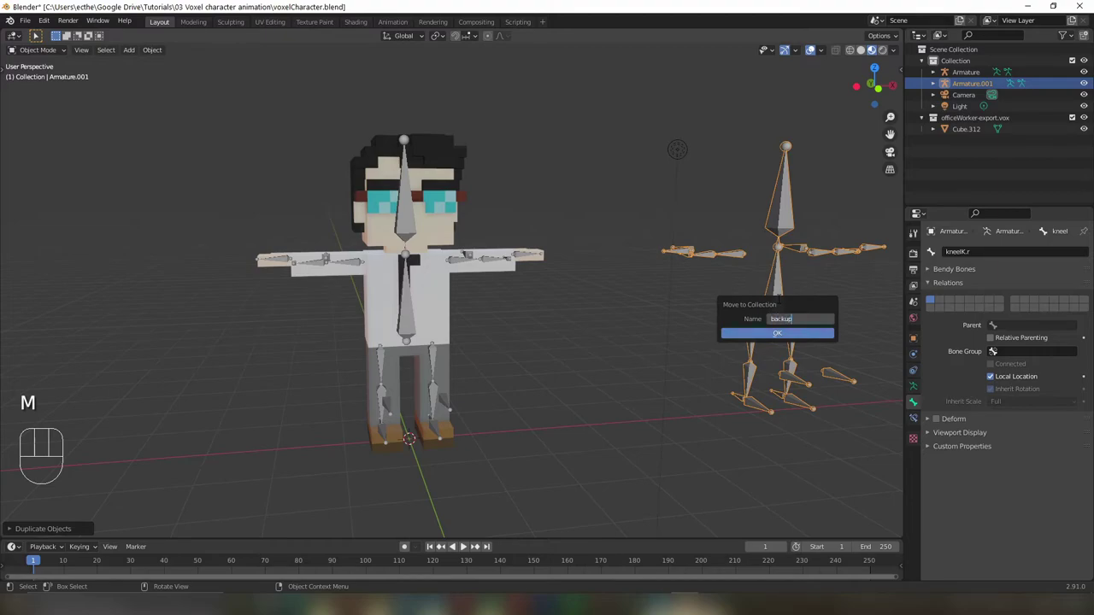
pyautogui.click(765, 332)
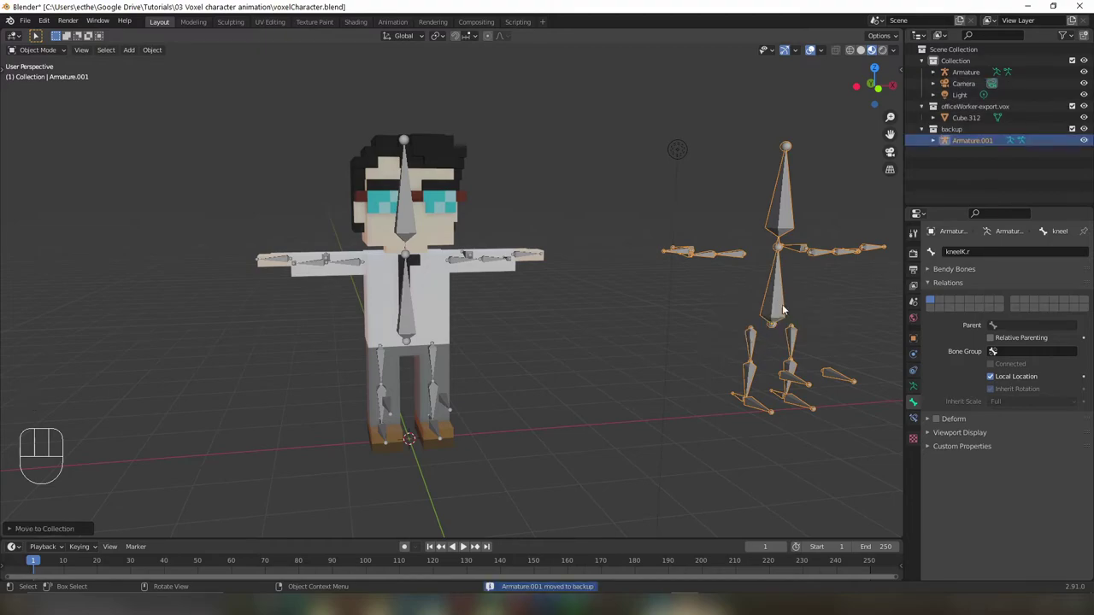
pyautogui.click(1084, 129)
# - Select the original armature and apply All Transforms to it
pyautogui.moveTo(516, 338); pyautogui.dragTo(468, 389, button='middle')
pyautogui.click(425, 335)
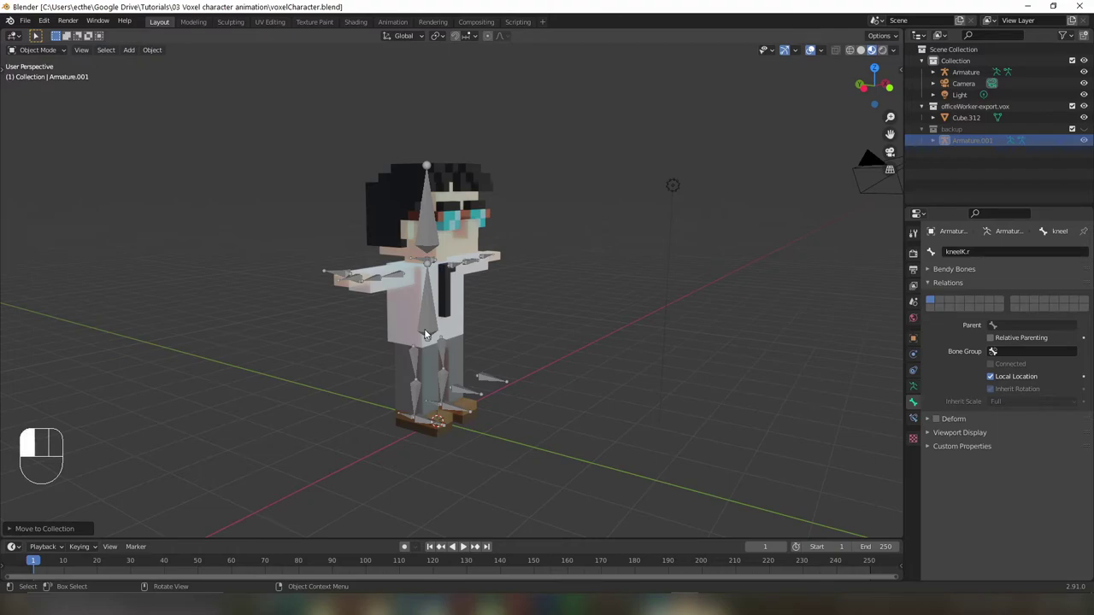
pyautogui.hotkey('ctrl', 'a')
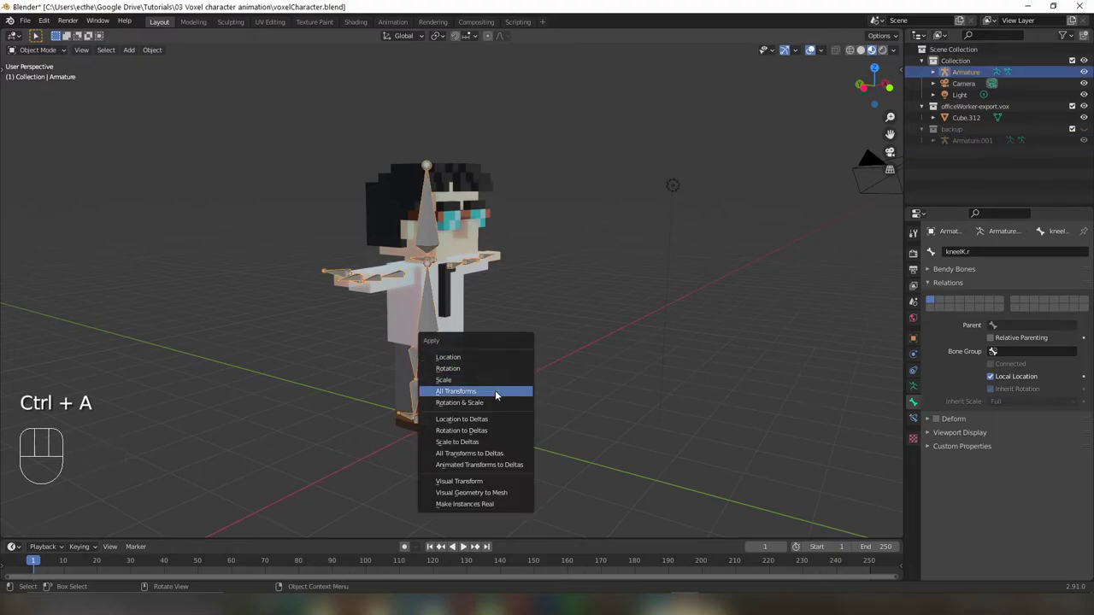
pyautogui.click(495, 389)
# - Parent the character mesh Cube.312 to the armature using Armature Deform with automatic weights
pyautogui.click(476, 198)
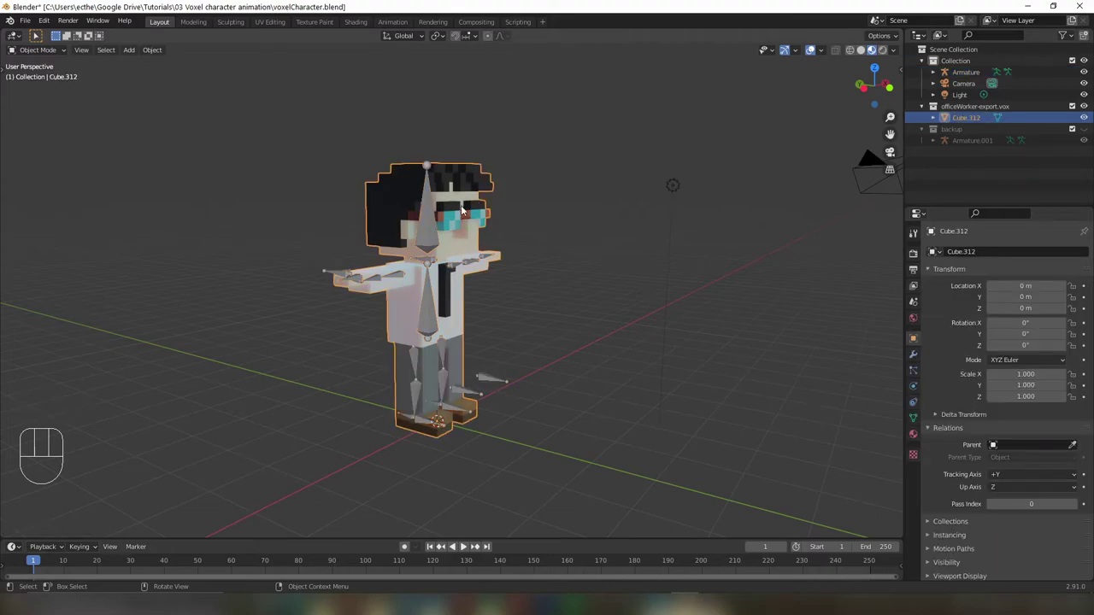
pyautogui.keyDown('shift'); pyautogui.click(429, 224); pyautogui.keyUp('shift')
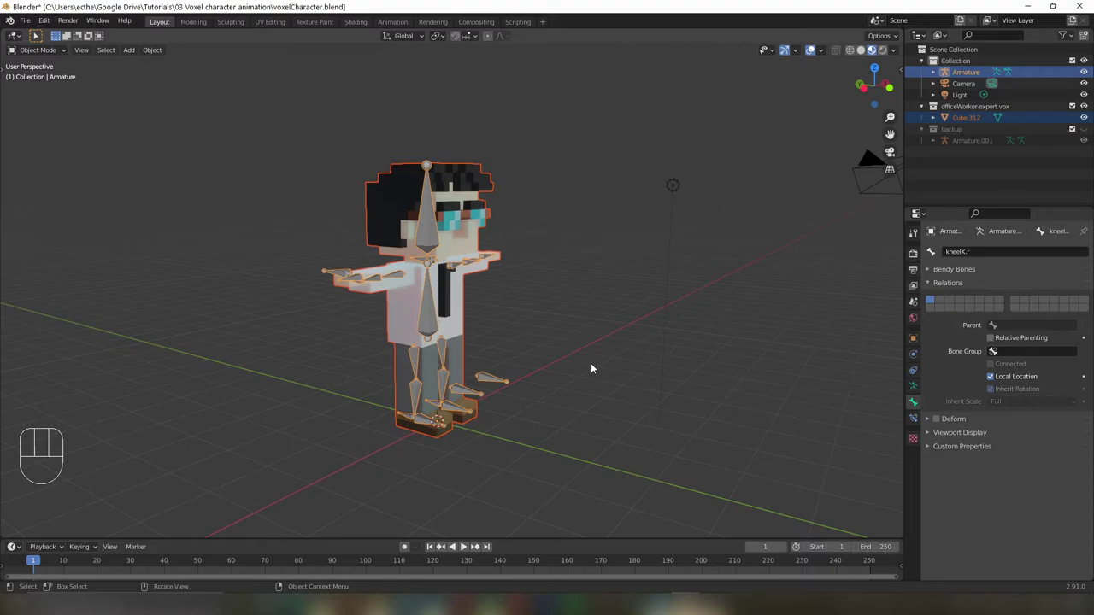
pyautogui.hotkey('ctrl', 'p')
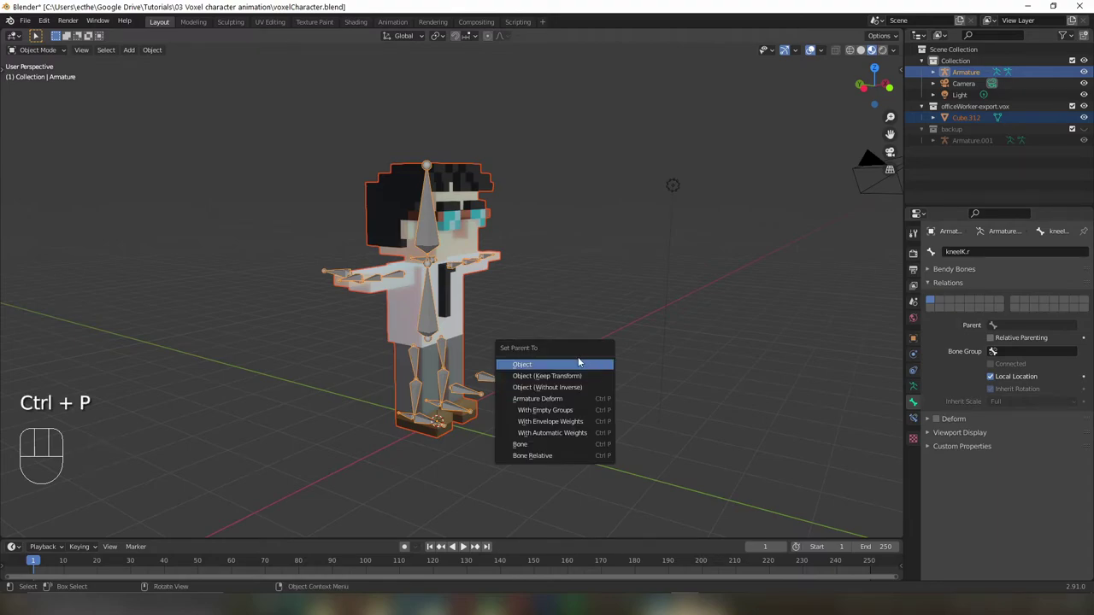
pyautogui.click(574, 425)
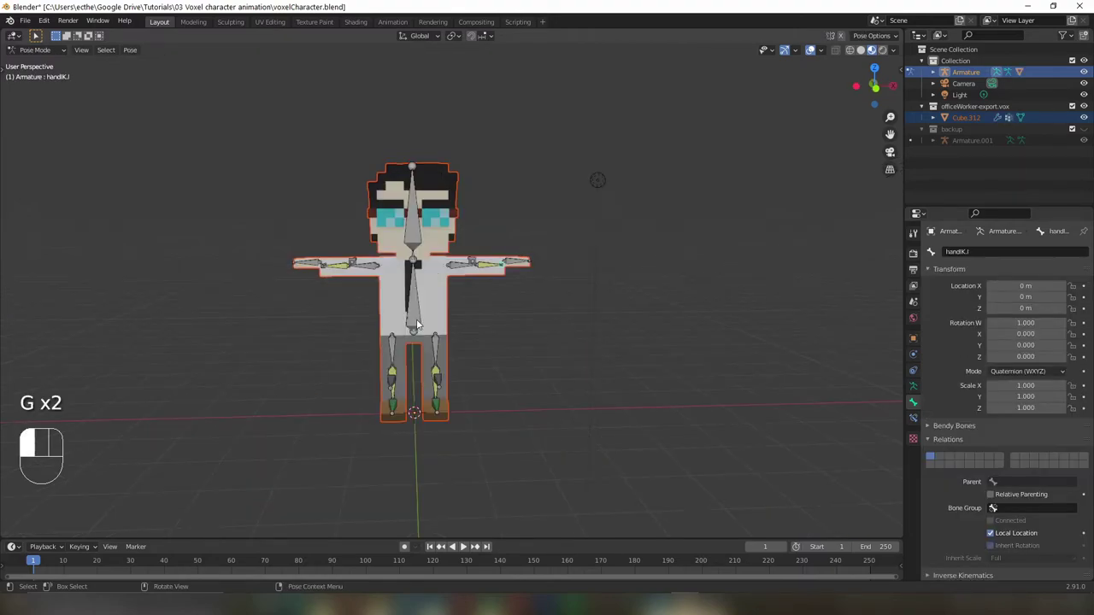
# - In Pose Mode, move the torso and handIK.l bones to test how the parented mesh deforms
pyautogui.press('g')
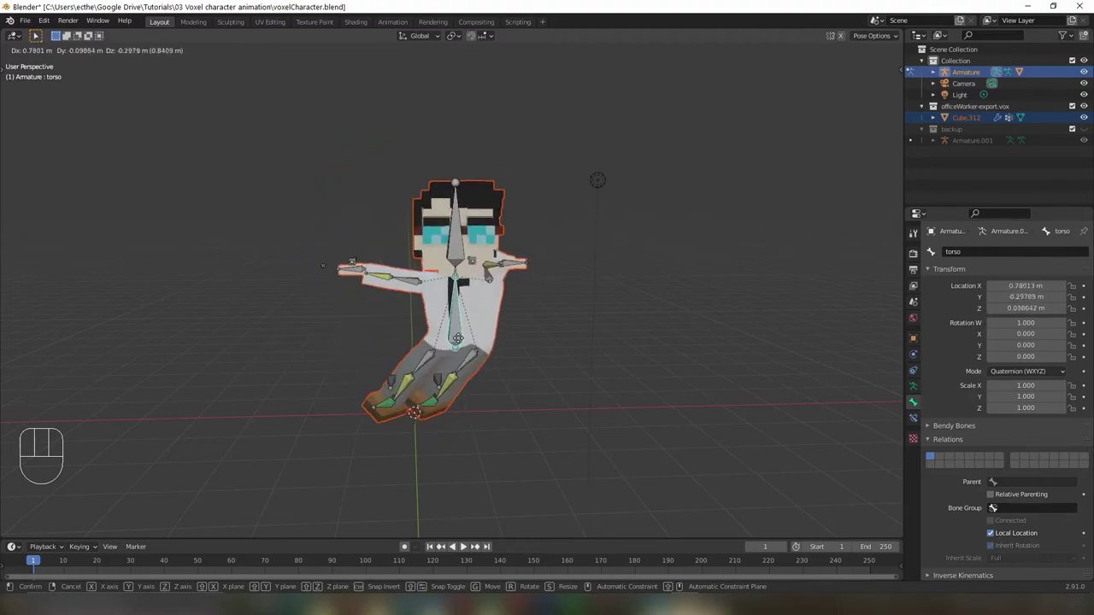
pyautogui.rightClick(400, 316)
pyautogui.press('g')
pyautogui.press('g')
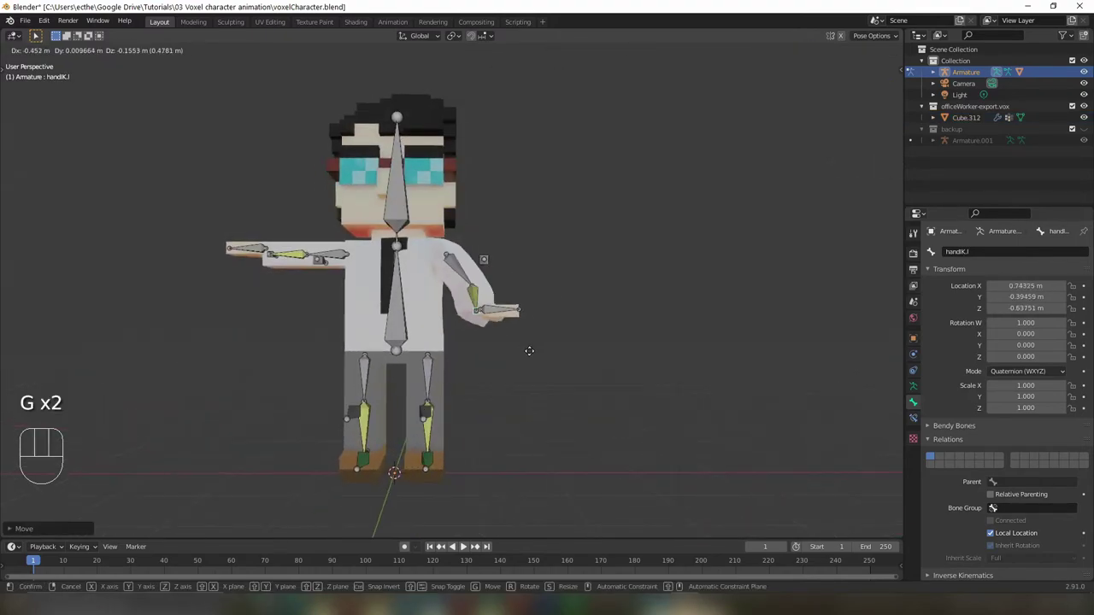
pyautogui.click(464, 370)
pyautogui.scroll(6, 463, 371)
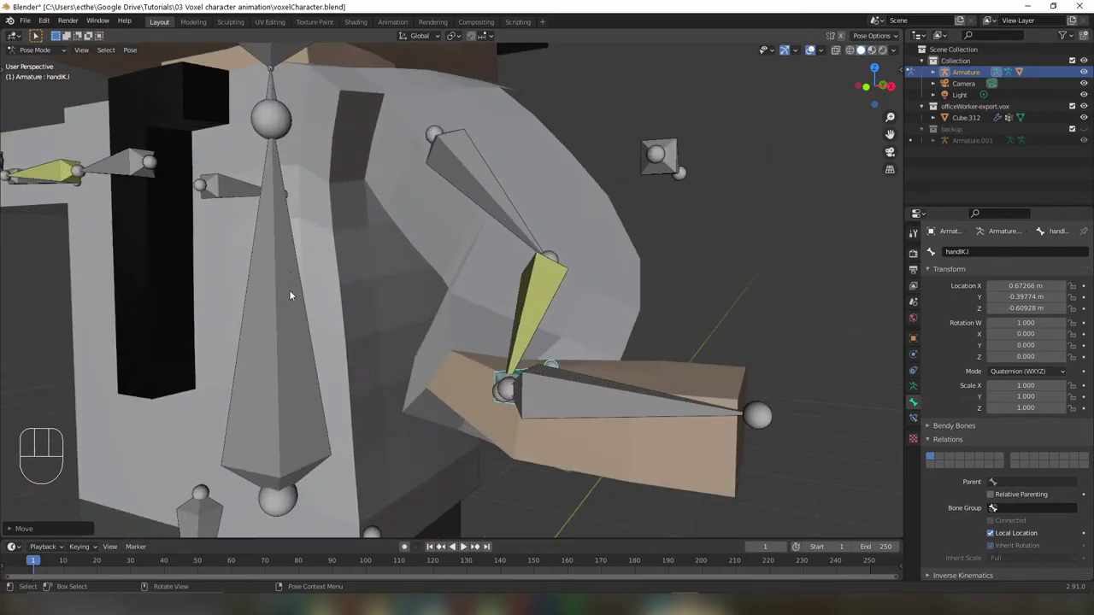
pyautogui.press('g')
pyautogui.click(476, 349)
pyautogui.scroll(-6, 475, 349)
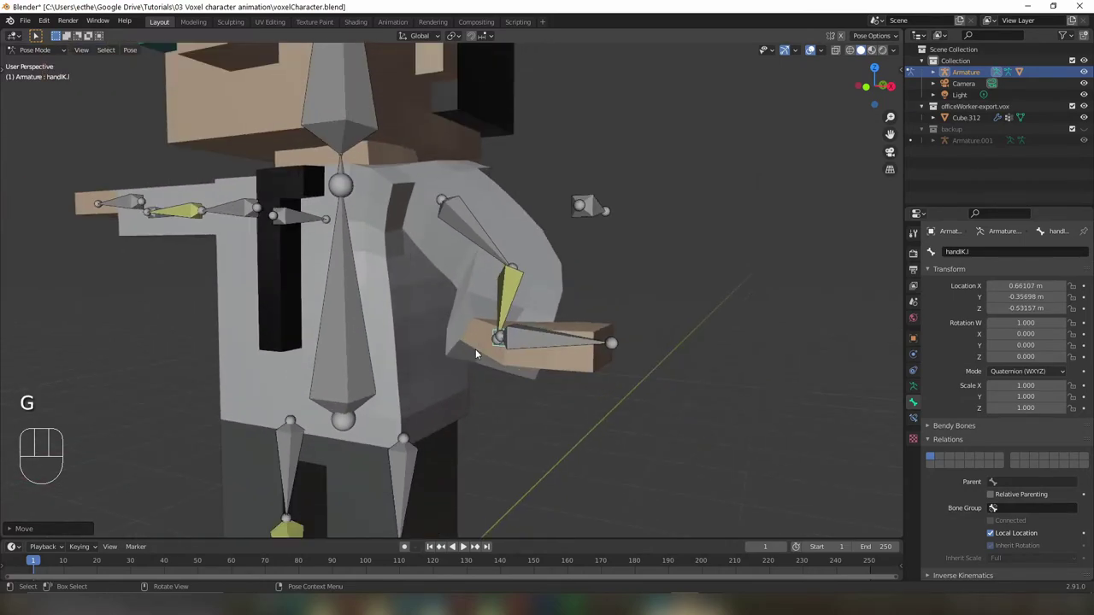
# - In Object Mode, select the character mesh and shade it smooth
pyautogui.hotkey('ctrl', 'Tab')
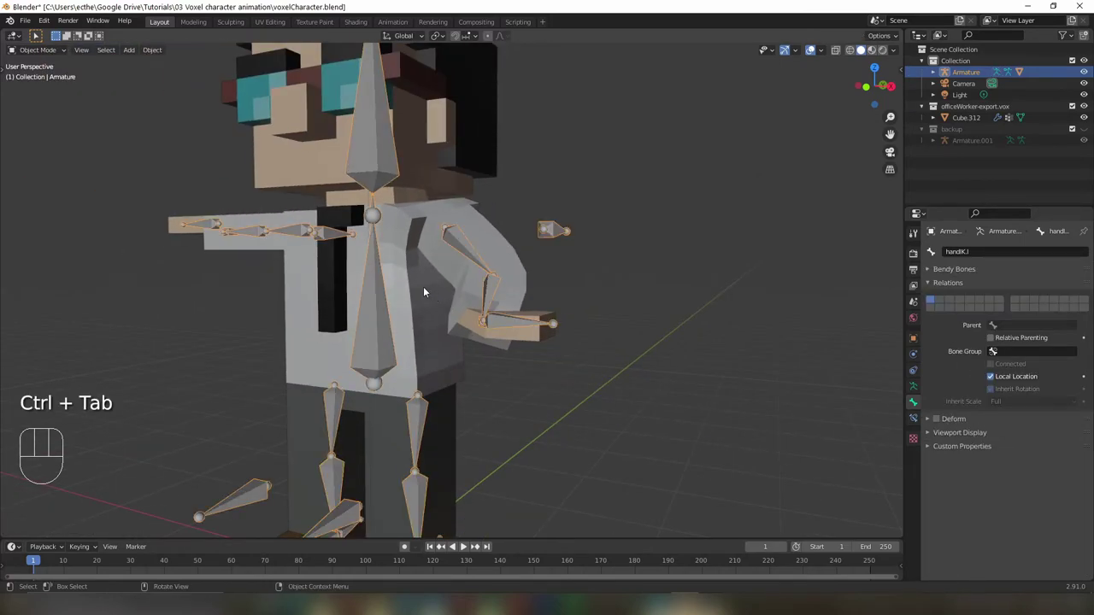
pyautogui.click(423, 291)
pyautogui.rightClick(424, 292)
pyautogui.click(423, 291)
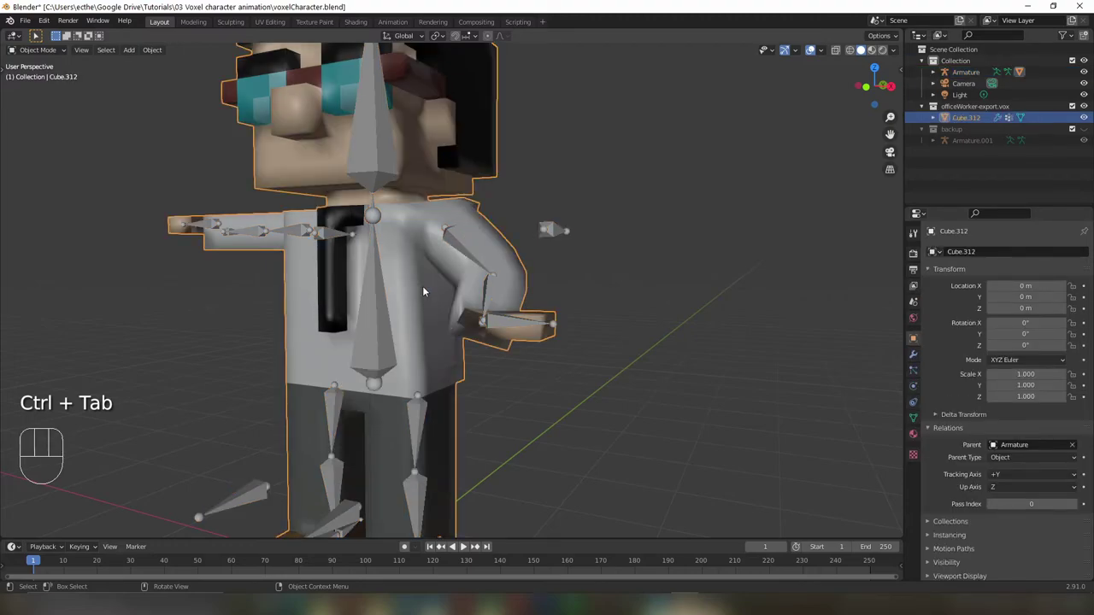
pyautogui.moveTo(429, 317)
pyautogui.mouseDown(button='middle')
pyautogui.moveTo(534, 340)
pyautogui.moveTo(403, 332)
pyautogui.moveTo(436, 318)
pyautogui.mouseUp(button='middle')
pyautogui.scroll(3, 440, 321)
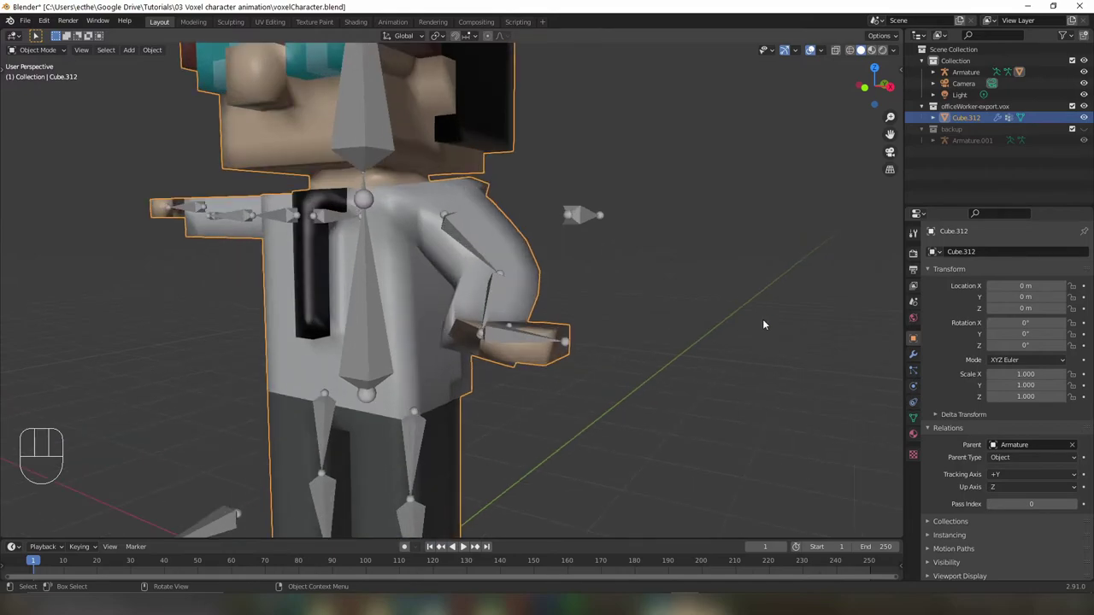
# - Add an Edge Split modifier to the character mesh Cube.312
pyautogui.click(913, 354)
pyautogui.click(960, 252)
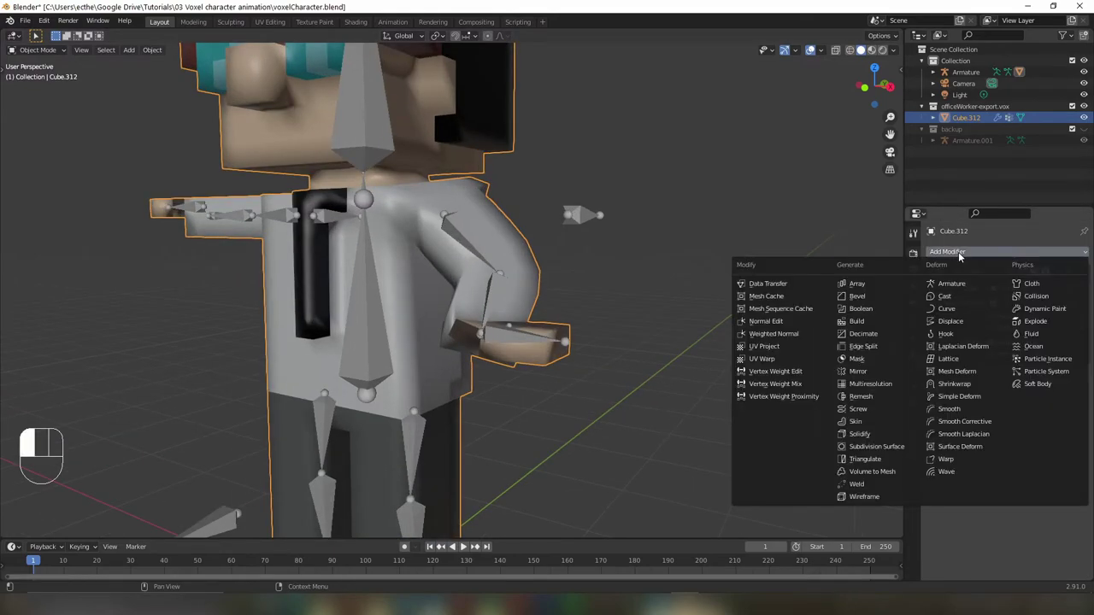
pyautogui.click(863, 346)
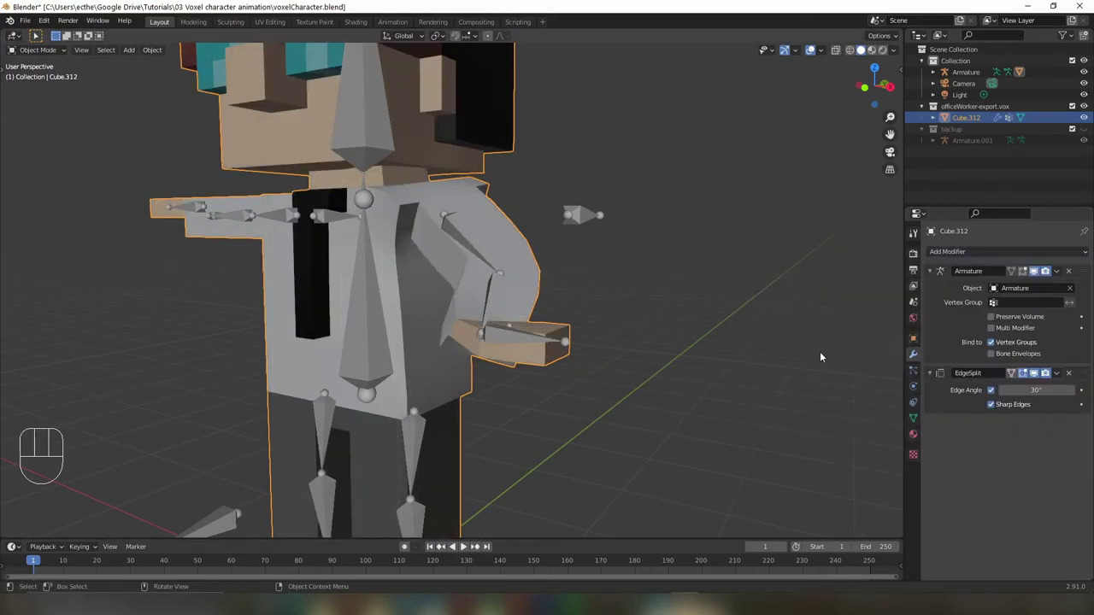
# - Inspect the mesh shading, and in Pose Mode move the handIK.l bone to test the left arm's deformation
pyautogui.scroll(3, 357, 382)
pyautogui.scroll(1, 356, 380)
pyautogui.moveTo(356, 379)
pyautogui.mouseDown(button='middle')
pyautogui.moveTo(400, 361)
pyautogui.moveTo(363, 349)
pyautogui.moveTo(362, 376)
pyautogui.mouseUp(button='middle')
pyautogui.scroll(-5, 363, 376)
pyautogui.click(532, 330)
pyautogui.hotkey('ctrl', 'Tab')
pyautogui.press('g')
pyautogui.rightClick(517, 333)
pyautogui.moveTo(517, 332); pyautogui.dragTo(479, 295, button='middle')
pyautogui.press('g')
pyautogui.press('g')
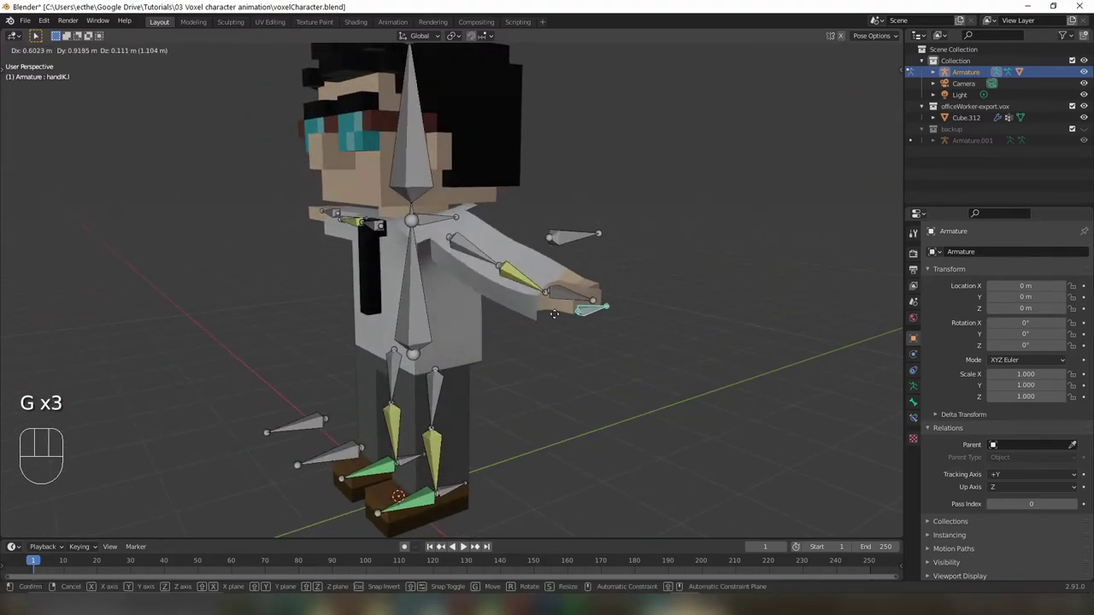
# - Lower the left arm with handIK.l and rotate hand.l to check the shoulder, and reset all bones to the rest pose
pyautogui.moveTo(436, 326); pyautogui.dragTo(499, 309, button='middle')
pyautogui.press('g')
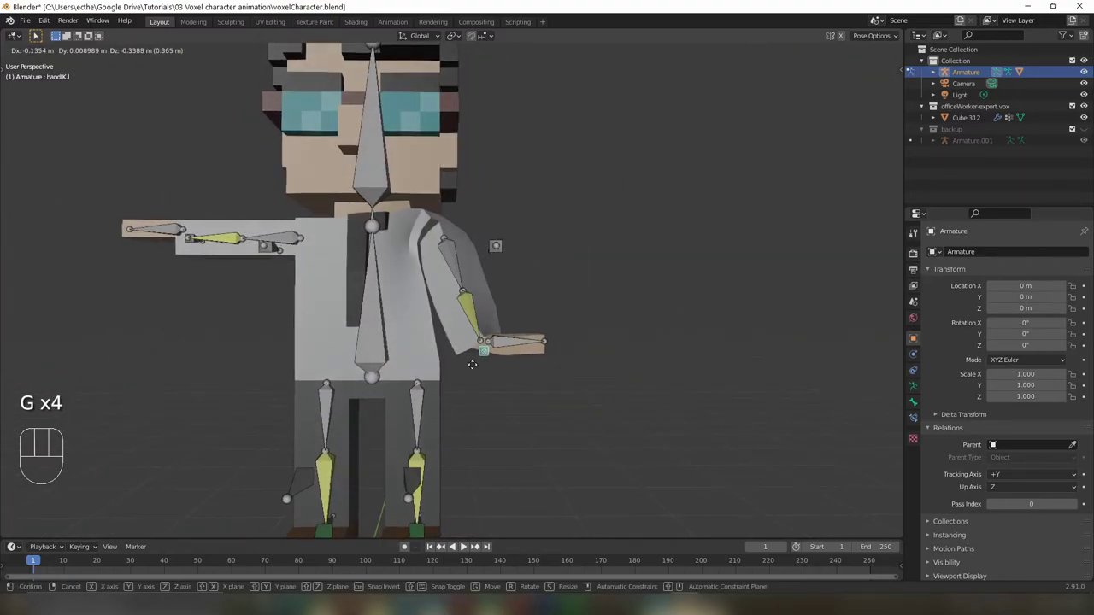
pyautogui.click(511, 364)
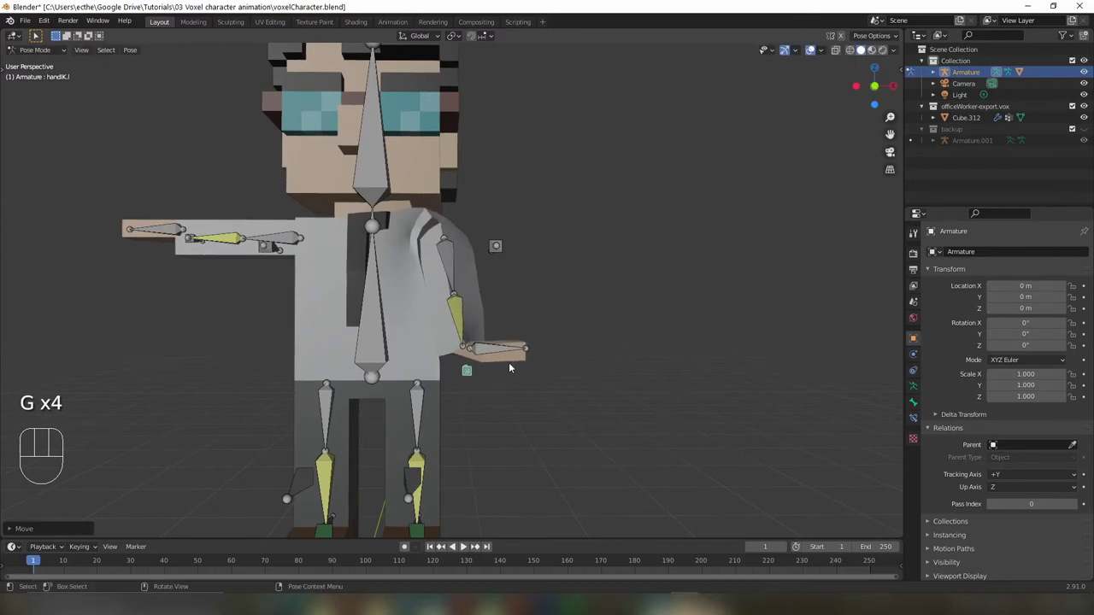
pyautogui.press('r')
pyautogui.click(498, 367)
pyautogui.press('a')
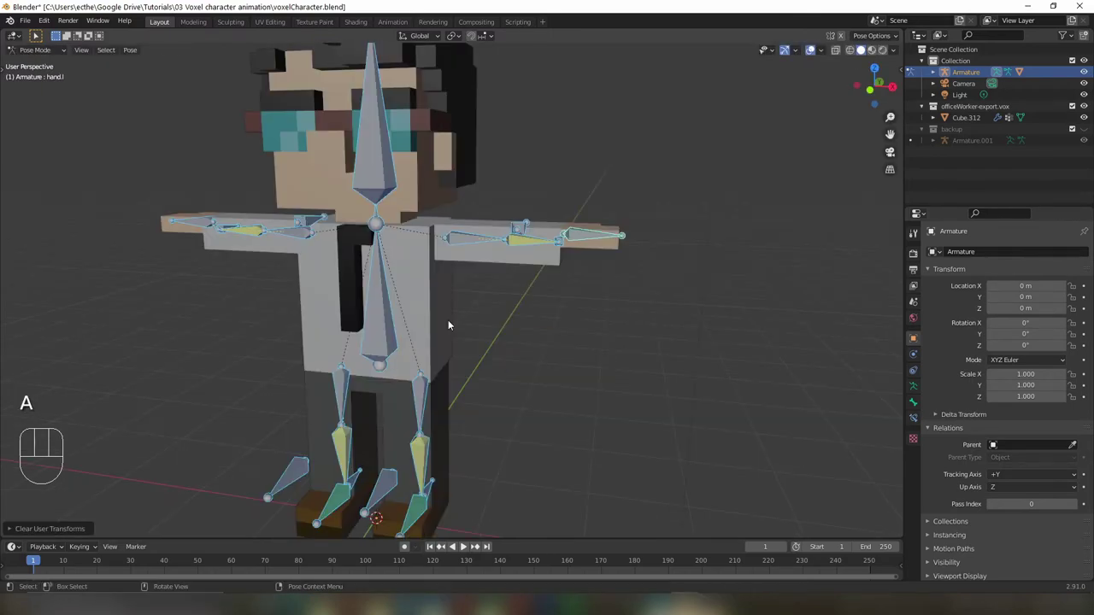
# - In Object Mode, add the character mesh to the armature selection and switch to Weight Paint mode
pyautogui.hotkey('ctrl', 'Tab')
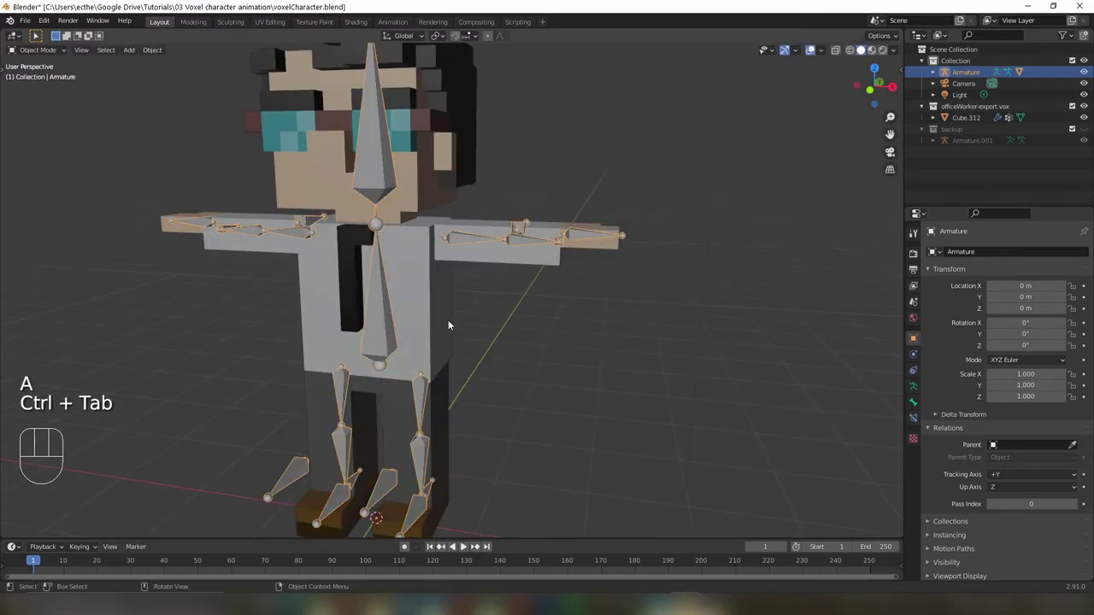
pyautogui.scroll(-3, 431, 284)
pyautogui.keyDown('shift'); pyautogui.click(432, 203); pyautogui.keyUp('shift')
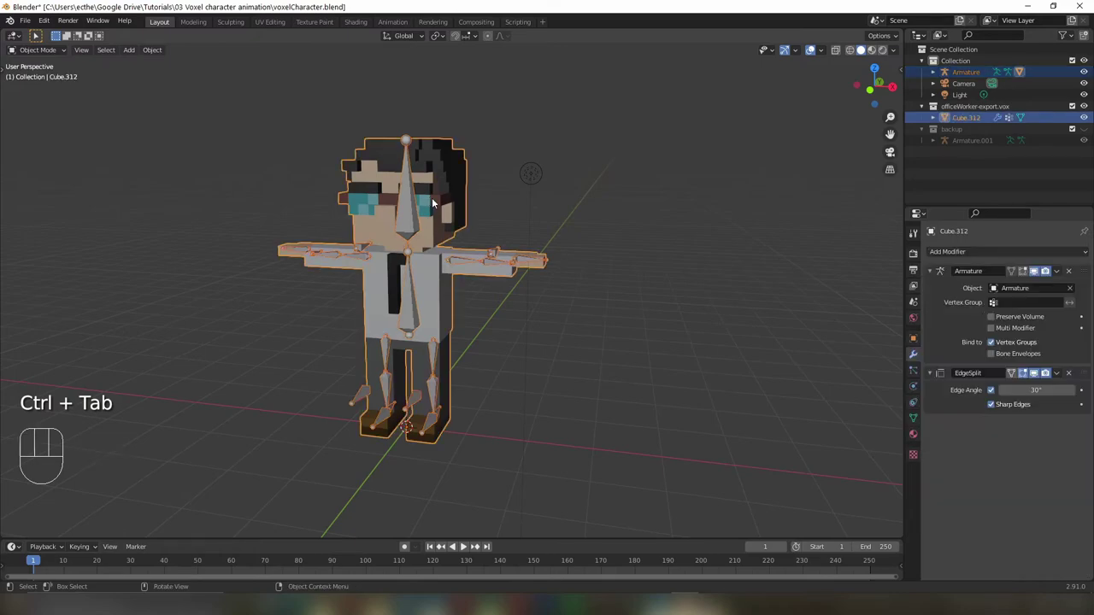
pyautogui.click(38, 50)
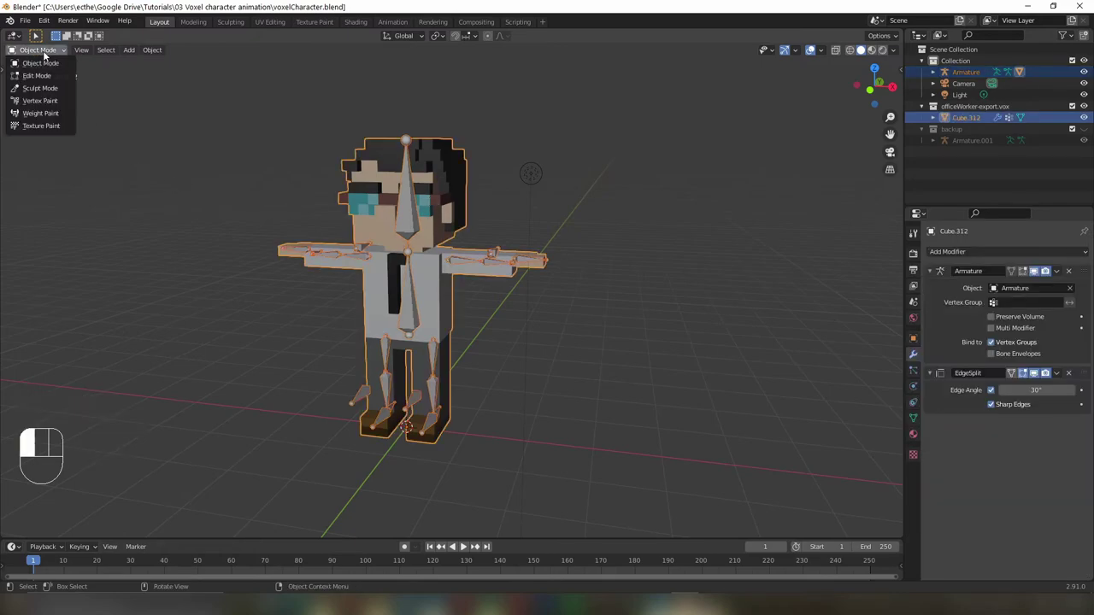
pyautogui.click(34, 114)
# - Pick the biceps.l bone for weight painting, display the mesh in wireframe, and set the brush weight to 0
pyautogui.scroll(3, 388, 263)
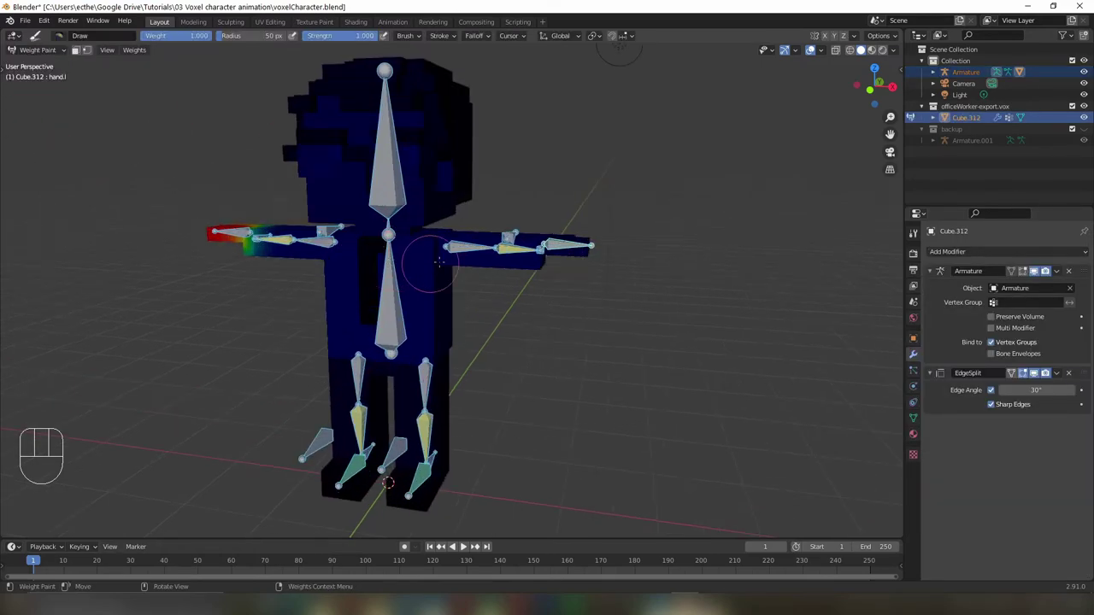
pyautogui.keyDown('ctrl'); pyautogui.click(466, 247); pyautogui.keyUp('ctrl')
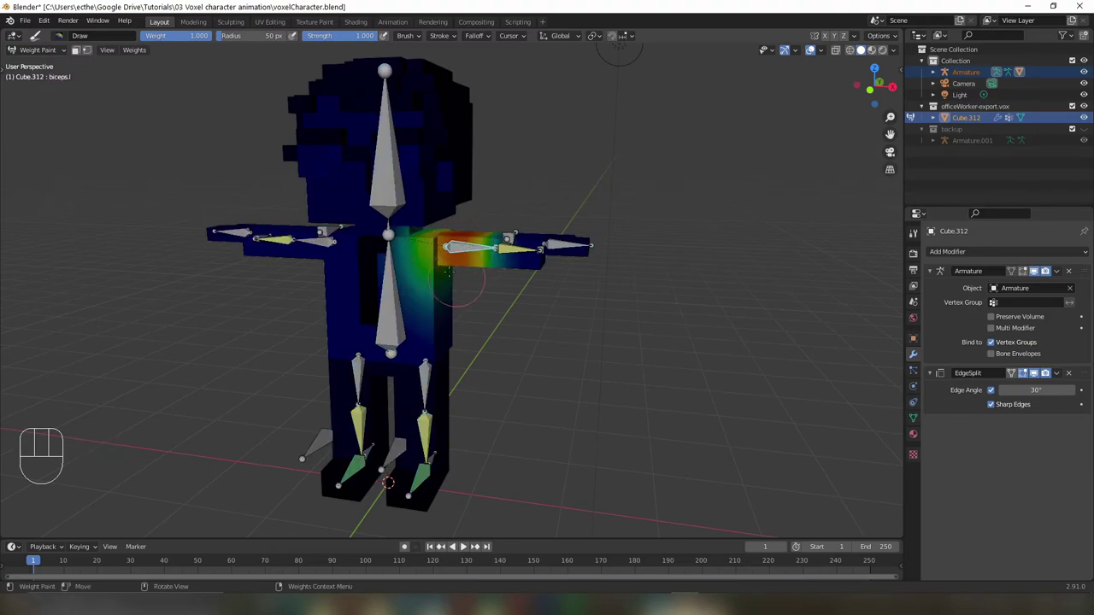
pyautogui.click(851, 50)
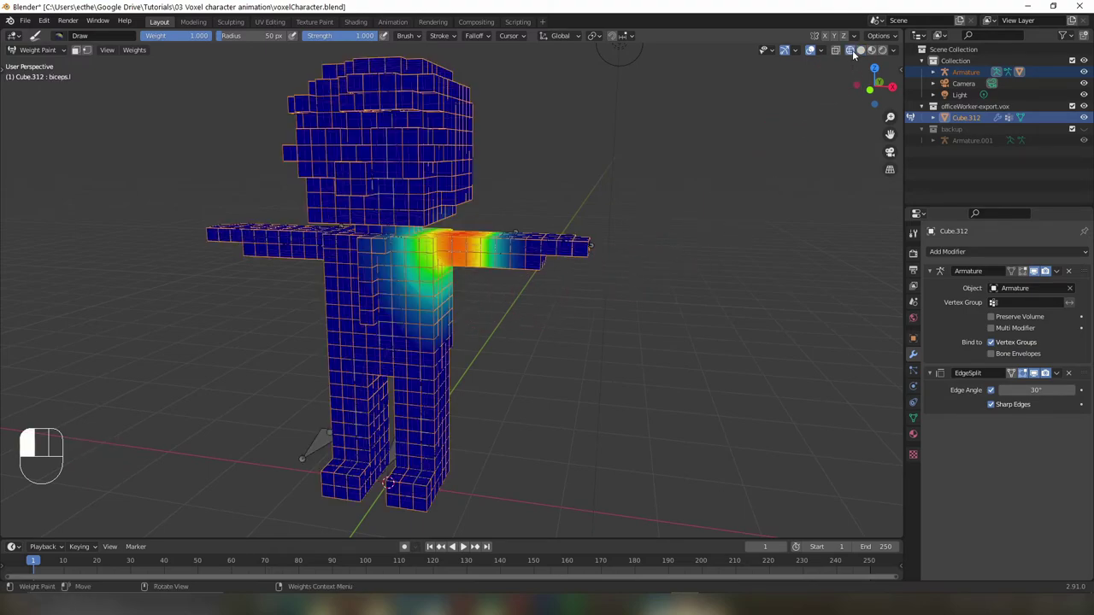
pyautogui.rightClick(528, 334)
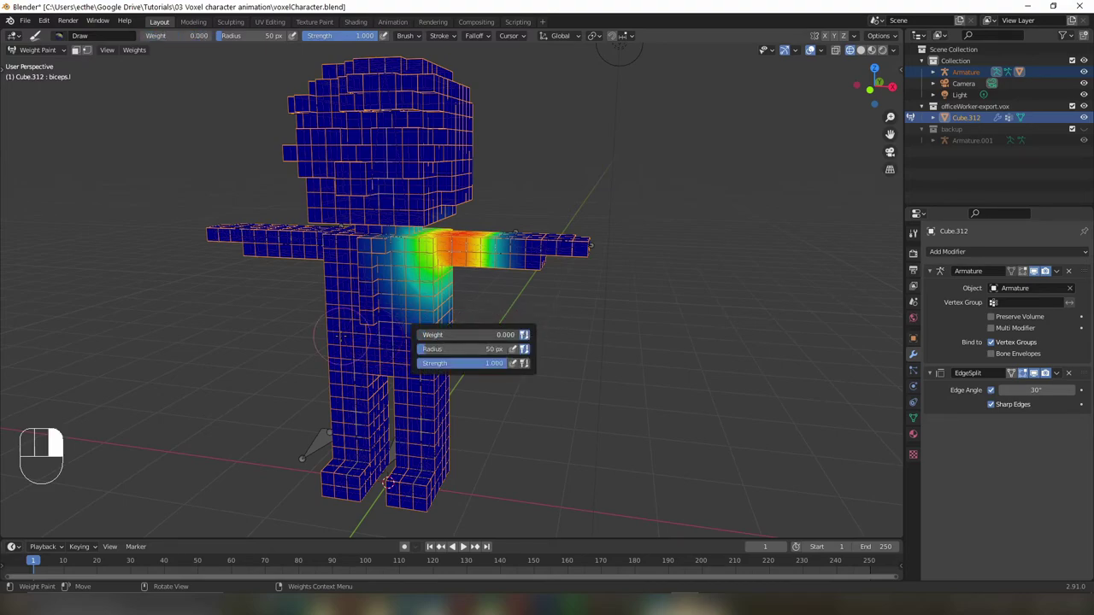
# - Erase the biceps.l weight from the front and left side of the torso with the zero-weight brush
pyautogui.moveTo(409, 259)
pyautogui.mouseDown()
pyautogui.moveTo(396, 319)
pyautogui.moveTo(451, 295)
pyautogui.mouseUp()
pyautogui.moveTo(451, 295); pyautogui.dragTo(369, 289, button='middle')
pyautogui.scroll(1, 385, 303)
pyautogui.moveTo(438, 329)
pyautogui.mouseDown()
pyautogui.moveTo(503, 302)
pyautogui.moveTo(421, 272)
pyautogui.mouseUp()
pyautogui.scroll(5, 398, 222)
pyautogui.moveTo(466, 217)
pyautogui.mouseDown()
pyautogui.moveTo(523, 215)
pyautogui.moveTo(496, 306)
pyautogui.mouseUp()
pyautogui.moveTo(504, 309); pyautogui.dragTo(389, 357, button='middle')
pyautogui.moveTo(612, 427)
pyautogui.mouseDown()
pyautogui.moveTo(635, 281)
pyautogui.moveTo(600, 388)
pyautogui.moveTo(601, 288)
pyautogui.moveTo(553, 190)
pyautogui.mouseUp()
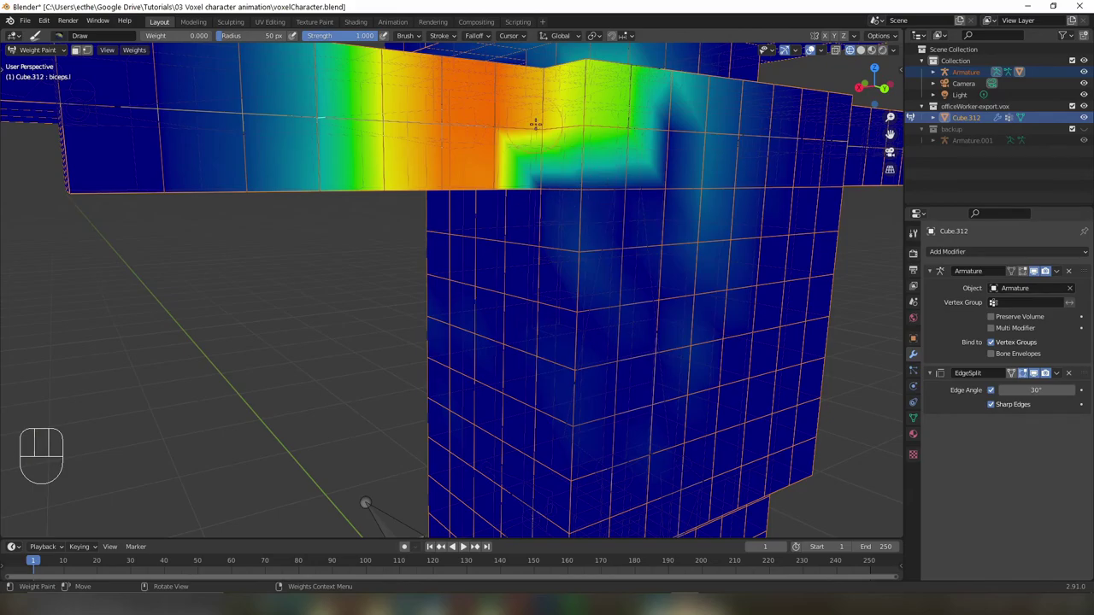
# - Erase the biceps.l weight from the back of the left shoulder and around the base of the neck
pyautogui.moveTo(536, 125)
pyautogui.mouseDown()
pyautogui.moveTo(552, 85)
pyautogui.moveTo(728, 224)
pyautogui.moveTo(741, 198)
pyautogui.moveTo(731, 183)
pyautogui.mouseUp()
pyautogui.scroll(-2, 684, 163)
pyautogui.keyDown('shift'); pyautogui.moveTo(670, 150); pyautogui.dragTo(613, 334, button='middle'); pyautogui.keyUp('shift')
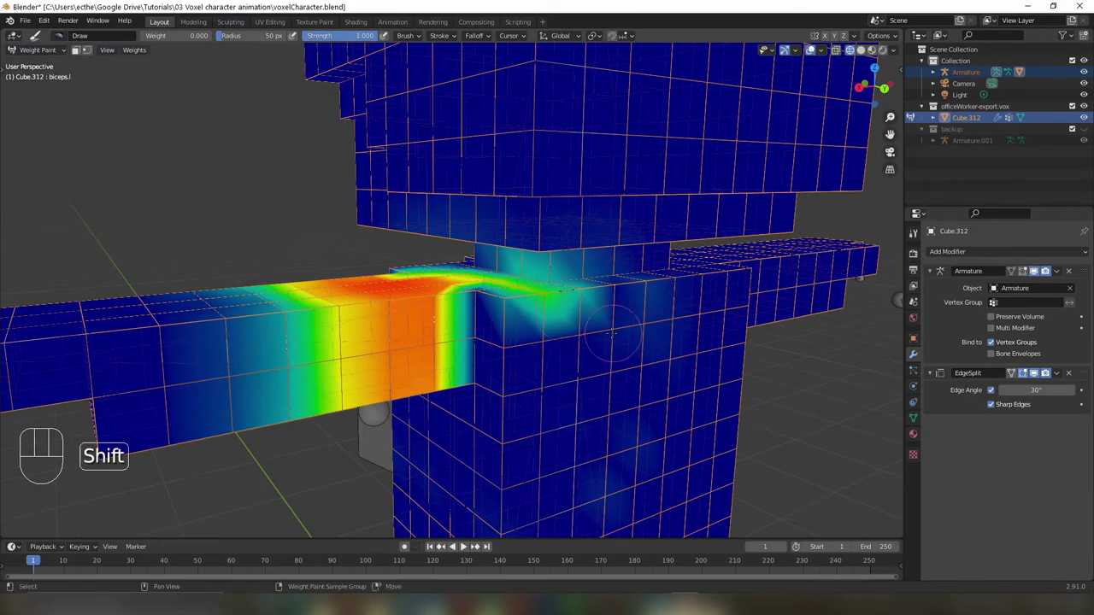
pyautogui.moveTo(555, 278); pyautogui.dragTo(430, 251)
pyautogui.moveTo(427, 248); pyautogui.dragTo(498, 310, button='middle')
pyautogui.moveTo(492, 308); pyautogui.dragTo(390, 277)
pyautogui.moveTo(398, 268)
pyautogui.mouseDown()
pyautogui.moveTo(496, 276)
pyautogui.moveTo(547, 301)
pyautogui.mouseUp()
# - Clear the remaining biceps.l weight from the shoulder edge, the neck and the underside of the head
pyautogui.moveTo(363, 321); pyautogui.dragTo(436, 287, button='middle')
pyautogui.moveTo(414, 306)
pyautogui.mouseDown()
pyautogui.moveTo(413, 357)
pyautogui.moveTo(352, 293)
pyautogui.mouseUp()
pyautogui.moveTo(352, 293); pyautogui.dragTo(380, 233, button='middle')
pyautogui.moveTo(377, 235); pyautogui.dragTo(421, 253)
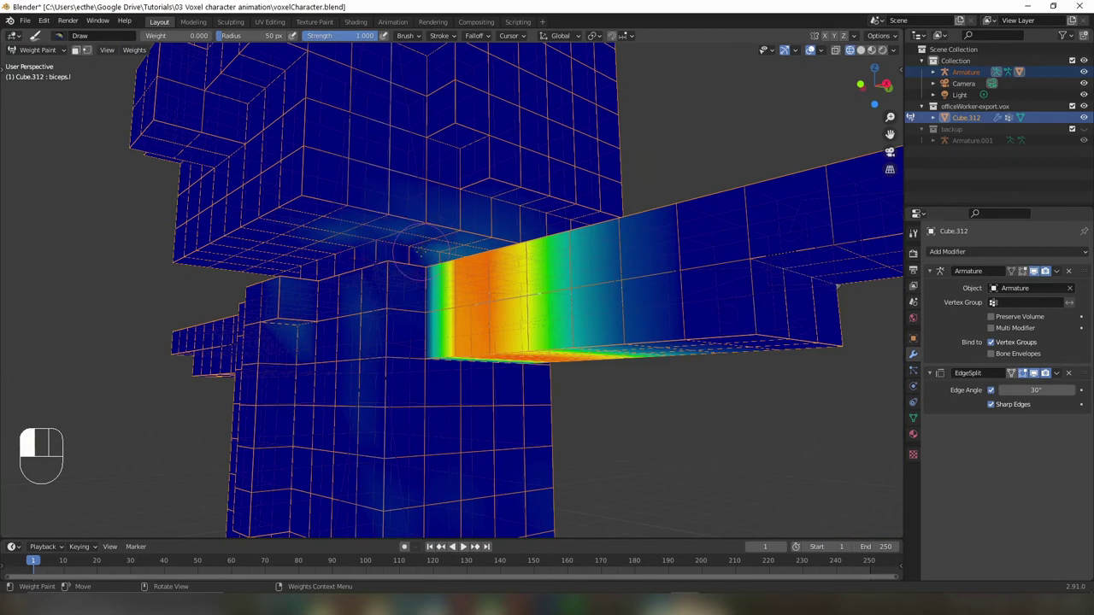
pyautogui.moveTo(418, 247); pyautogui.dragTo(532, 224, button='middle')
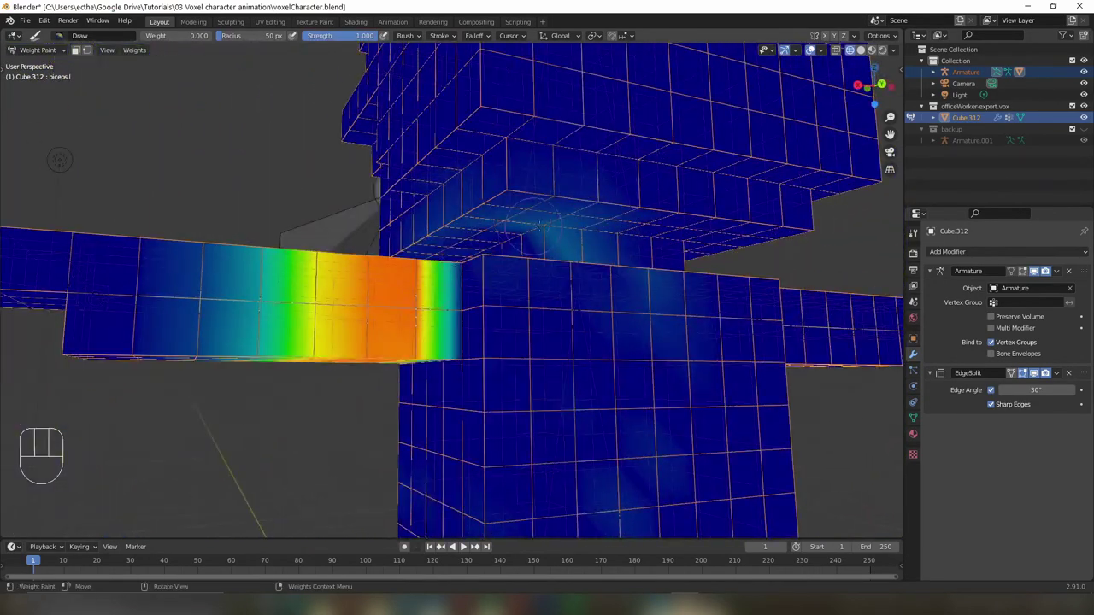
pyautogui.moveTo(422, 234)
pyautogui.mouseDown()
pyautogui.moveTo(581, 280)
pyautogui.moveTo(671, 278)
pyautogui.mouseUp()
# - Erase the faint biceps.l weight left on the character's back
pyautogui.moveTo(671, 278); pyautogui.dragTo(605, 325, button='middle')
pyautogui.moveTo(605, 325); pyautogui.dragTo(589, 423)
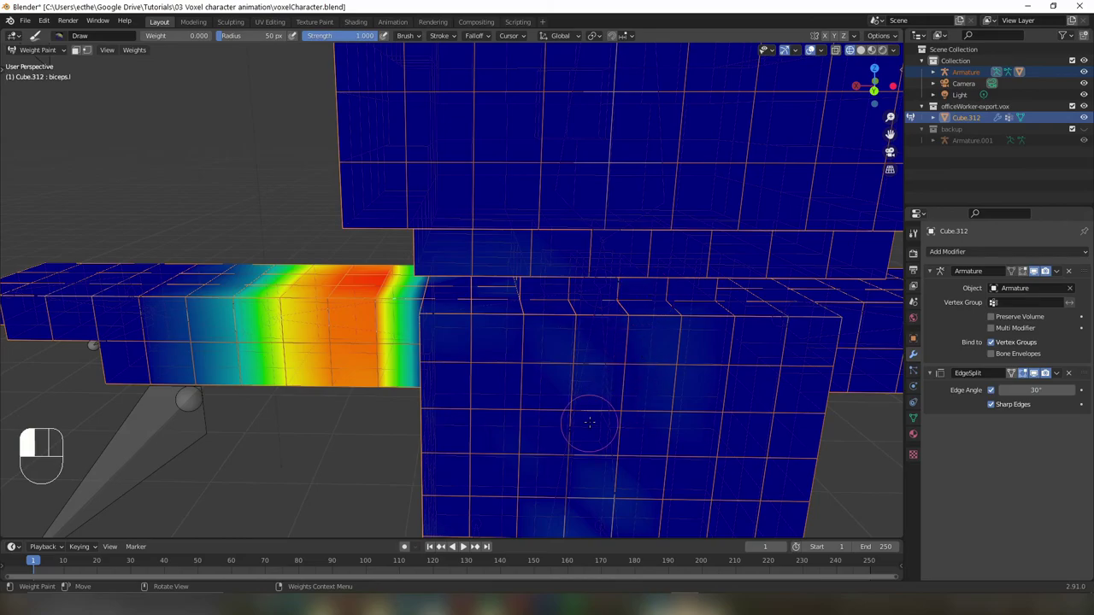
pyautogui.moveTo(589, 470); pyautogui.dragTo(537, 450, button='middle')
pyautogui.moveTo(537, 451); pyautogui.dragTo(542, 326)
pyautogui.moveTo(542, 325)
pyautogui.mouseDown(button='middle')
pyautogui.moveTo(466, 239)
pyautogui.moveTo(511, 256)
pyautogui.mouseUp(button='middle')
# - Test-move the biceps.l bone, touch up the stray weight on the torso, and cancel the bone moves
pyautogui.scroll(-3, 513, 265)
pyautogui.press('g')
pyautogui.rightClick(539, 359)
pyautogui.moveTo(538, 351); pyautogui.dragTo(449, 333, button='middle')
pyautogui.click(455, 351)
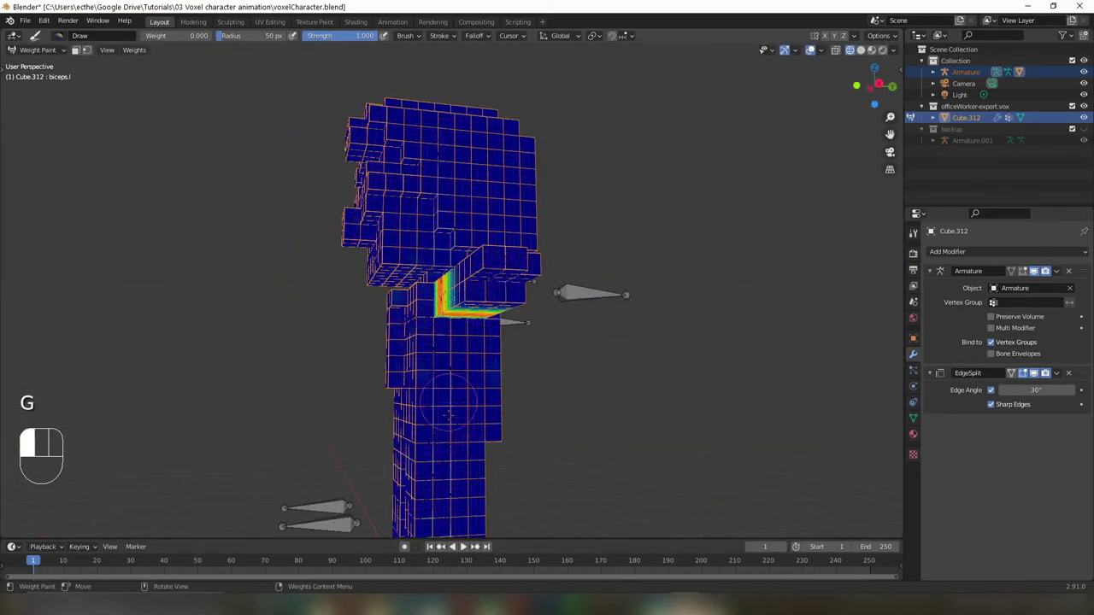
pyautogui.press('g')
pyautogui.moveTo(459, 376); pyautogui.dragTo(413, 312, button='middle')
pyautogui.press('g')
pyautogui.rightClick(422, 385)
# - Erase the leftover biceps.l weight where the left shoulder meets the torso, checking it with a cancelled bone move
pyautogui.scroll(8, 419, 288)
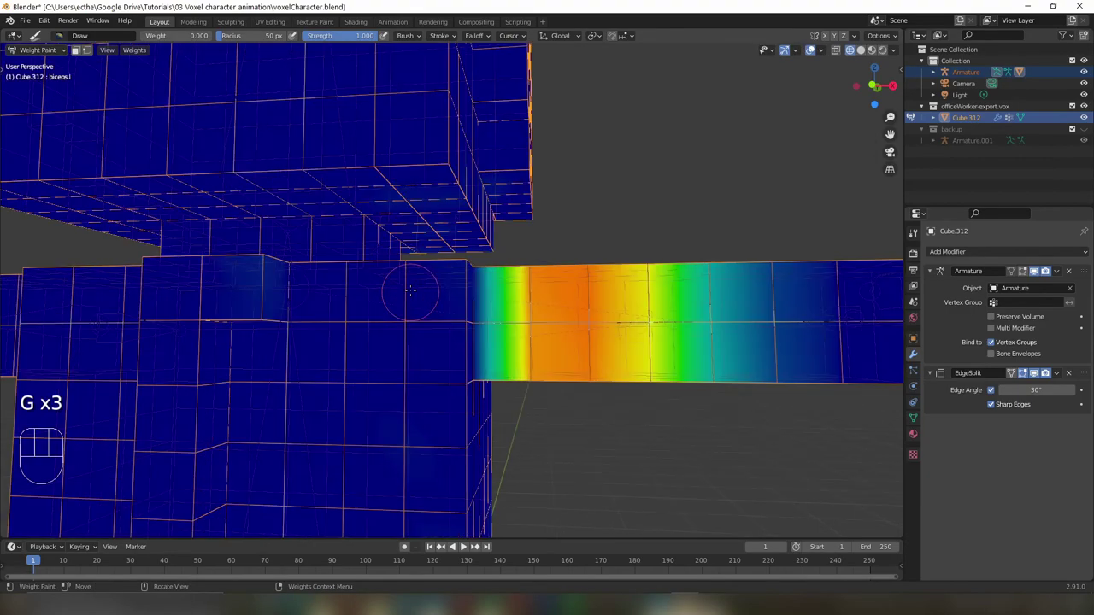
pyautogui.click(427, 261)
pyautogui.moveTo(427, 257); pyautogui.dragTo(437, 295, button='middle')
pyautogui.press('g')
pyautogui.rightClick(438, 286)
pyautogui.click(441, 273)
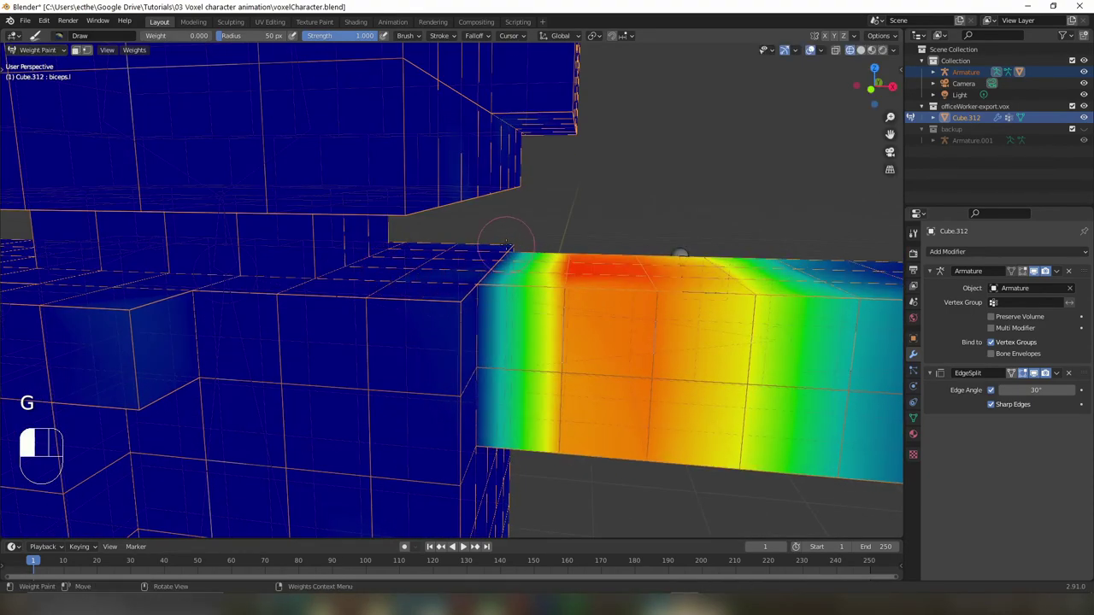
# - Move the biceps.l bone to check how the left arm and torso deform, and cancel the move
pyautogui.press('g')
pyautogui.scroll(-5, 410, 320)
pyautogui.press('g')
pyautogui.press('g')
pyautogui.moveTo(505, 403)
pyautogui.mouseDown(button='middle')
pyautogui.moveTo(335, 371)
pyautogui.moveTo(494, 284)
pyautogui.moveTo(385, 325)
pyautogui.mouseUp(button='middle')
pyautogui.rightClick(334, 371)
pyautogui.scroll(4, 494, 284)
pyautogui.scroll(-4, 494, 283)
# - Pick the biceps.r bone and erase its weight from the torso around the right shoulder
pyautogui.keyDown('ctrl'); pyautogui.click(282, 312); pyautogui.keyUp('ctrl')
pyautogui.moveTo(342, 368); pyautogui.dragTo(376, 342, button='middle')
pyautogui.moveTo(302, 393); pyautogui.dragTo(303, 462)
pyautogui.moveTo(325, 385)
pyautogui.mouseDown(button='middle')
pyautogui.moveTo(428, 282)
pyautogui.moveTo(488, 342)
pyautogui.mouseUp(button='middle')
pyautogui.moveTo(483, 299)
pyautogui.mouseDown()
pyautogui.moveTo(526, 395)
pyautogui.moveTo(508, 291)
pyautogui.mouseUp()
pyautogui.scroll(3, 508, 304)
pyautogui.moveTo(508, 305)
pyautogui.mouseDown(button='middle')
pyautogui.moveTo(307, 283)
pyautogui.moveTo(385, 312)
pyautogui.mouseUp(button='middle')
pyautogui.moveTo(385, 312); pyautogui.dragTo(245, 275)
# - Erase the remaining biceps.r weight from the character's back, testing the deformation by moving the bone
pyautogui.moveTo(245, 276)
pyautogui.mouseDown(button='middle')
pyautogui.moveTo(535, 277)
pyautogui.moveTo(342, 291)
pyautogui.moveTo(376, 248)
pyautogui.moveTo(513, 215)
pyautogui.mouseUp(button='middle')
pyautogui.press('g')
pyautogui.press('g')
pyautogui.moveTo(504, 256); pyautogui.dragTo(513, 214)
pyautogui.scroll(3, 547, 197)
pyautogui.moveTo(582, 197); pyautogui.dragTo(614, 150)
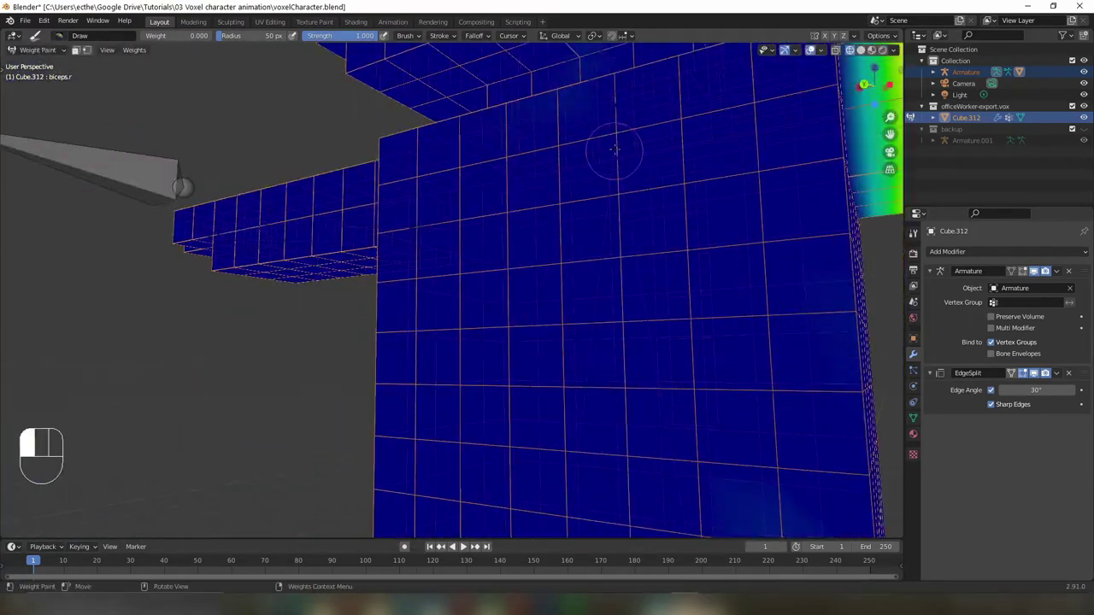
# - Move the biceps.r bone to check the right arm's deformation from the back and front
pyautogui.scroll(-3, 615, 150)
pyautogui.press('g')
pyautogui.moveTo(598, 206); pyautogui.dragTo(396, 236, button='middle')
pyautogui.press('g')
pyautogui.scroll(-3, 397, 236)
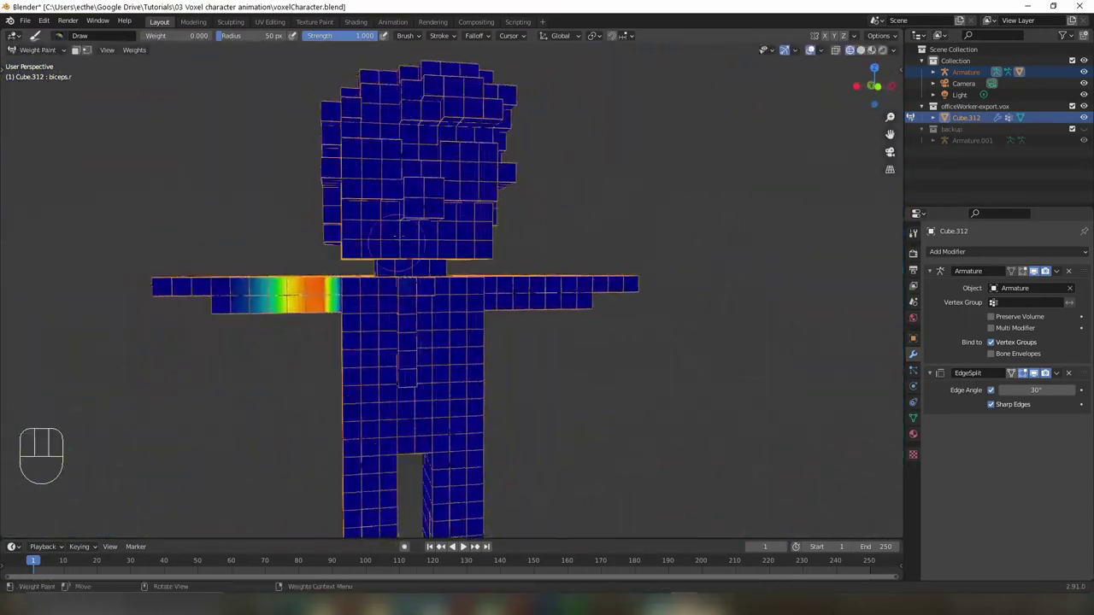
# - Pick the head bone, erase its weight from the shoulders and upper torso, and test-move the bone
pyautogui.keyDown('ctrl'); pyautogui.click(396, 236); pyautogui.keyUp('ctrl')
pyautogui.scroll(3, 379, 313)
pyautogui.moveTo(379, 313); pyautogui.dragTo(547, 291, button='middle')
pyautogui.moveTo(547, 316); pyautogui.dragTo(458, 312)
pyautogui.hotkey('ctrl', 'z')
pyautogui.moveTo(457, 312); pyautogui.dragTo(598, 299, button='middle')
pyautogui.press('g')
pyautogui.moveTo(598, 299); pyautogui.dragTo(557, 317)
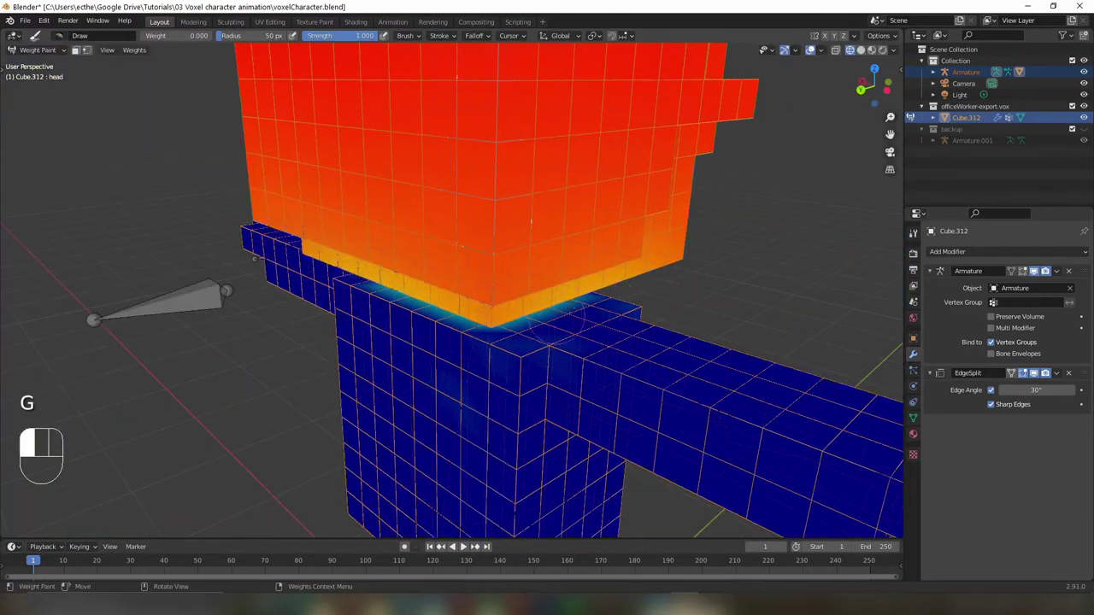
pyautogui.moveTo(555, 325); pyautogui.dragTo(479, 273, button='middle')
pyautogui.press('g')
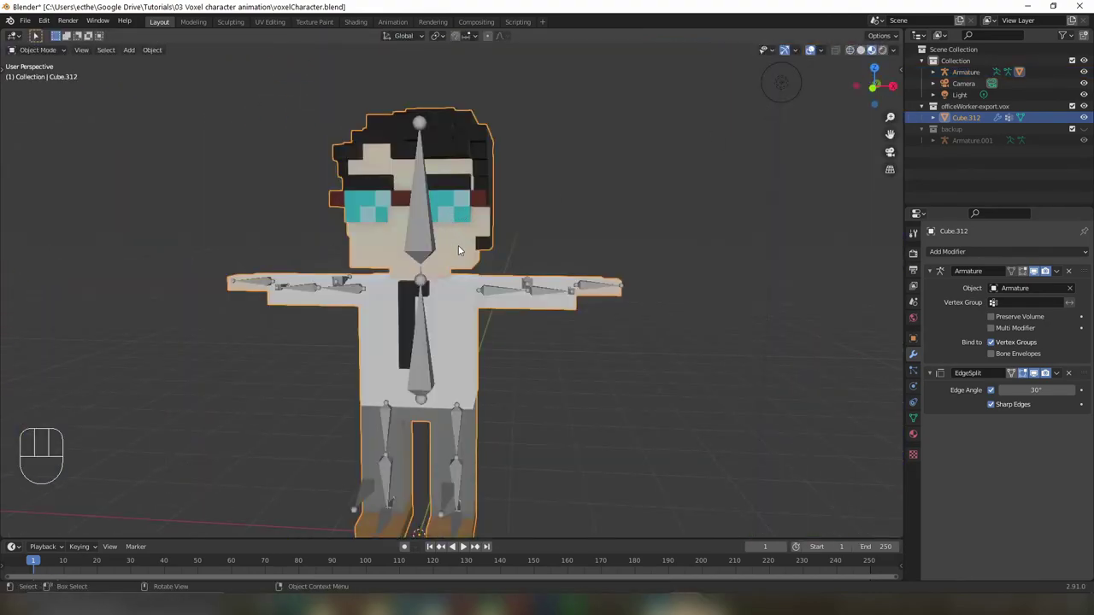
# - Select the armature in Object Mode, switch it to Pose Mode, and pick the bone at the left wrist
pyautogui.hotkey('ctrl', 'Tab')
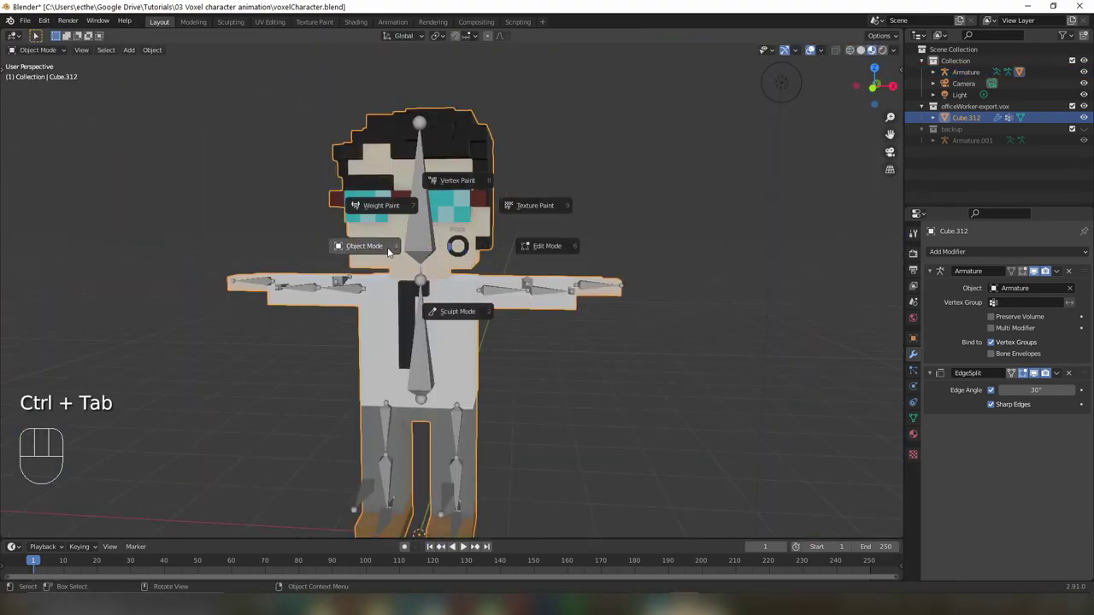
pyautogui.click(385, 247)
pyautogui.click(424, 237)
pyautogui.hotkey('ctrl', 'Tab')
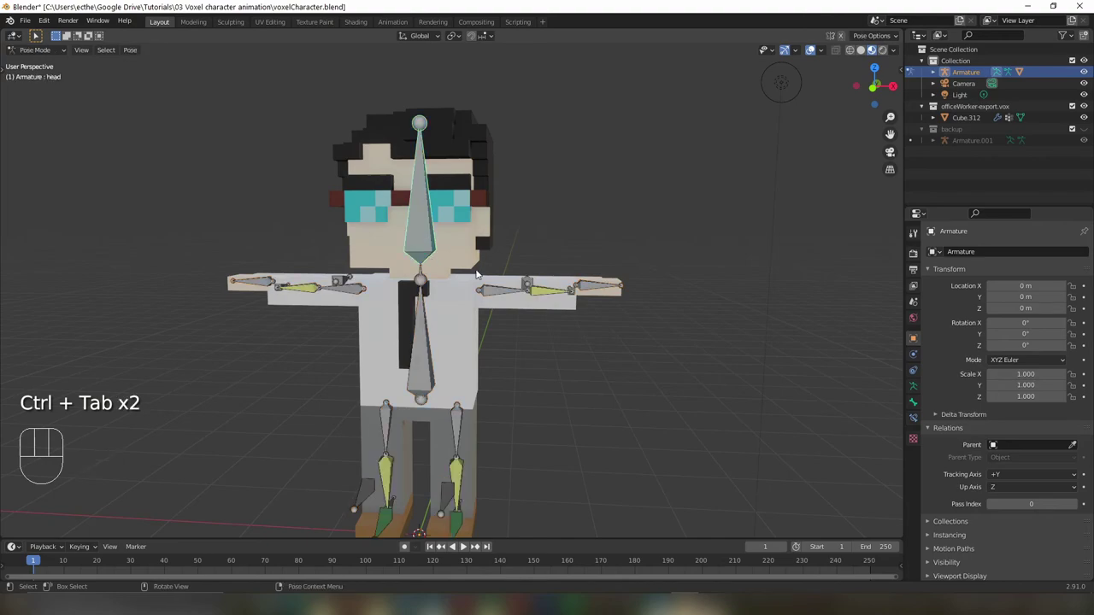
pyautogui.moveTo(576, 286); pyautogui.dragTo(594, 310, button='middle')
pyautogui.click(565, 286)
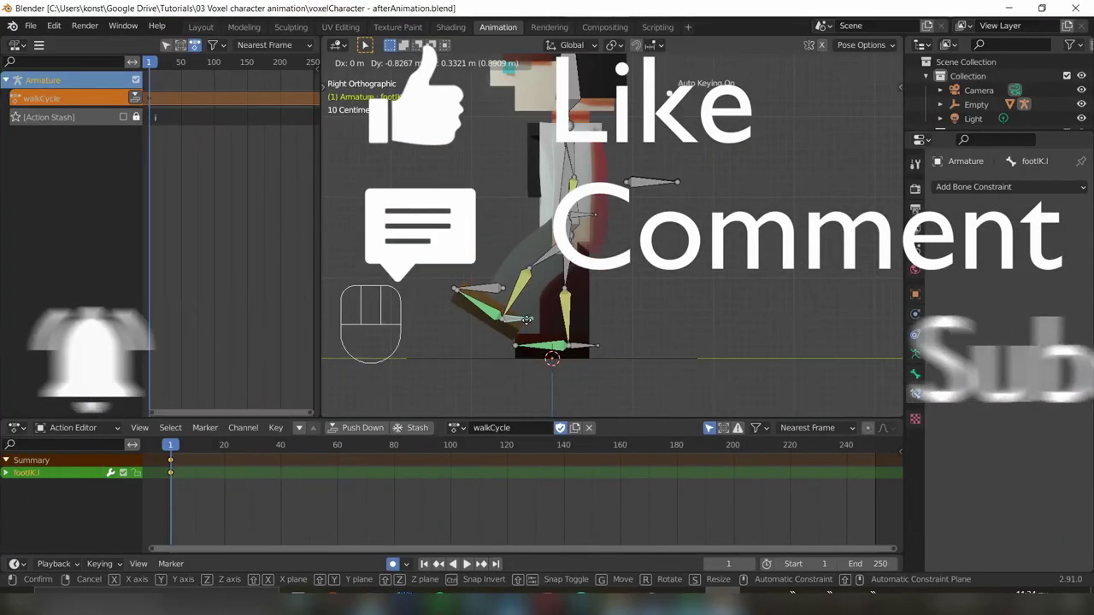
# - At frame 1 of the walkCycle action, move footIK.r behind the body and rotate it, and reposition footIK.l
pyautogui.press('g')
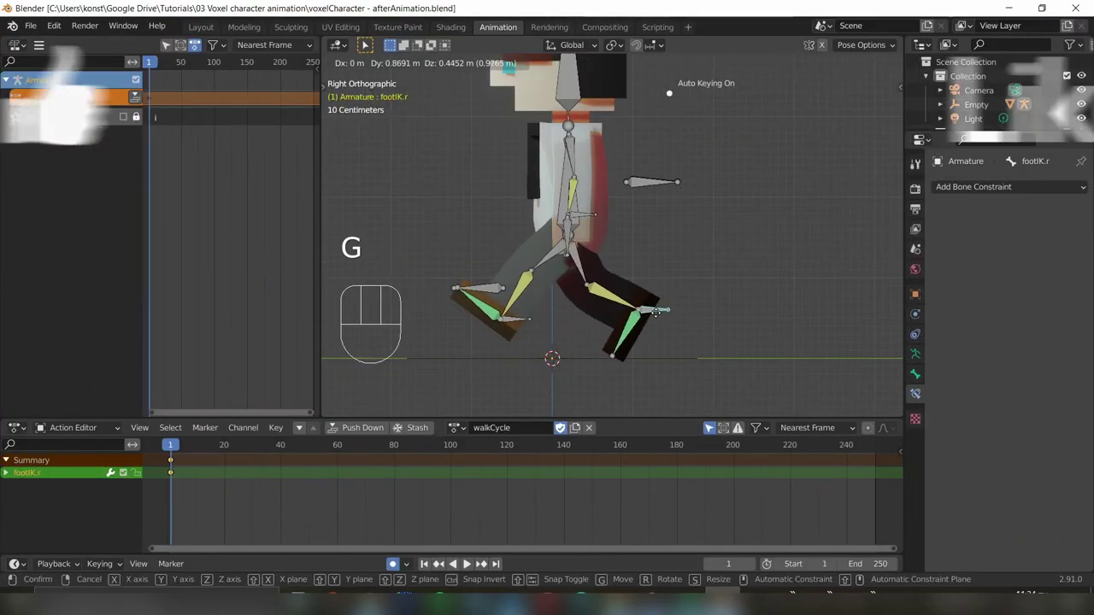
pyautogui.press('r')
pyautogui.click(515, 319)
pyautogui.press('g')
pyautogui.click(537, 336)
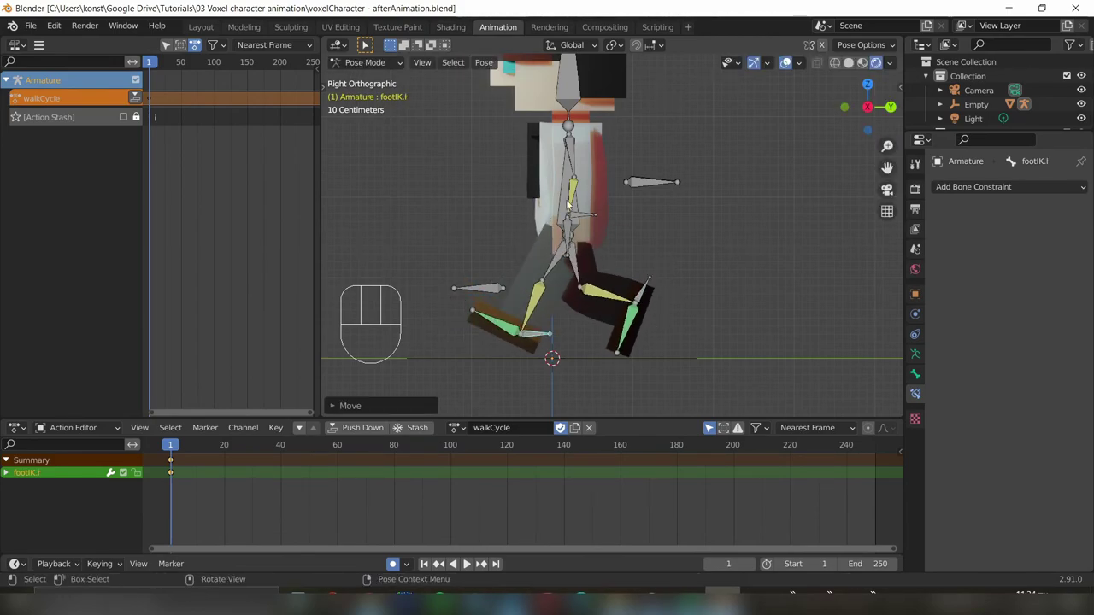
# - Rotate and move the bone beside the torso to shape the first pose of the walk cycle
pyautogui.click(568, 206)
pyautogui.press('r')
pyautogui.press('g')
pyautogui.press('a')
pyautogui.press('g')
pyautogui.press('r')
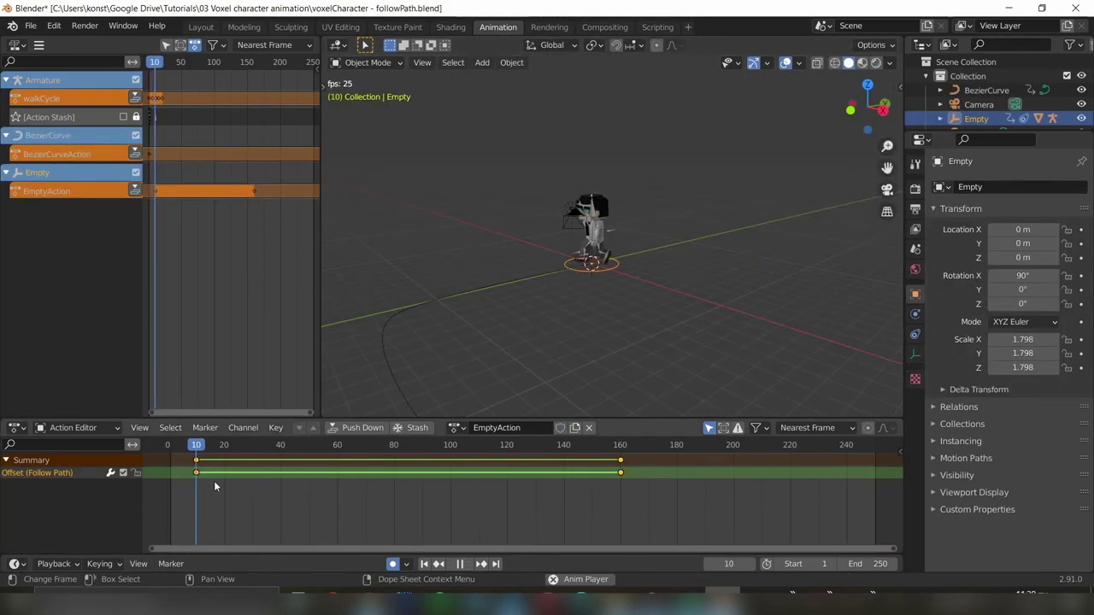